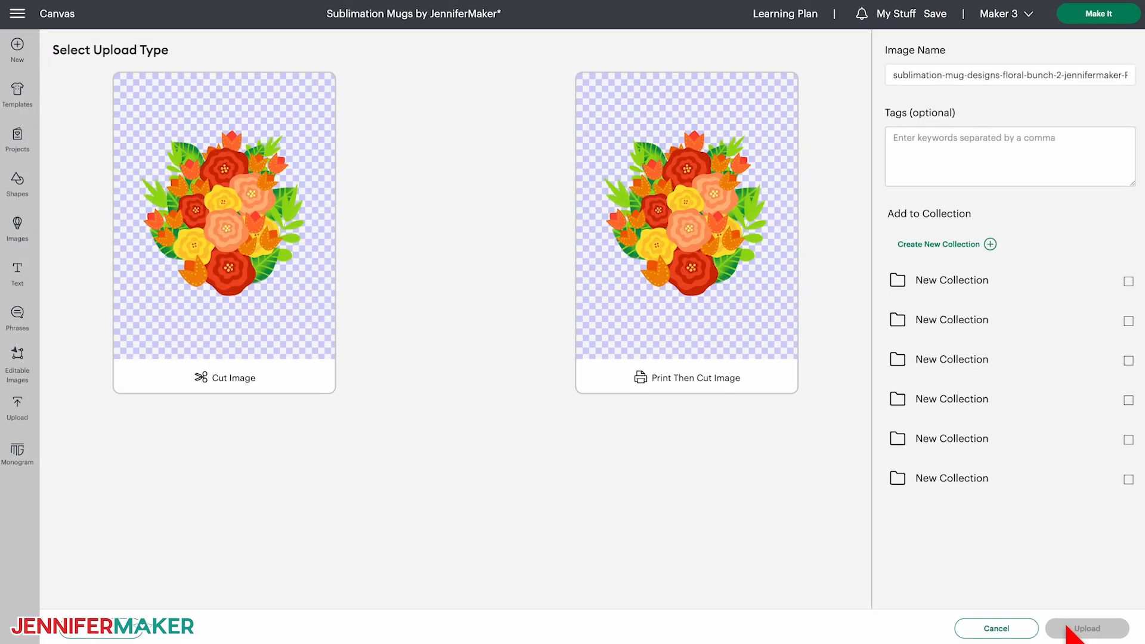
Set the floral bunch image's upload type to Print Then Cut Image.
{"action": "left_click", "coordinate": [758, 364]}
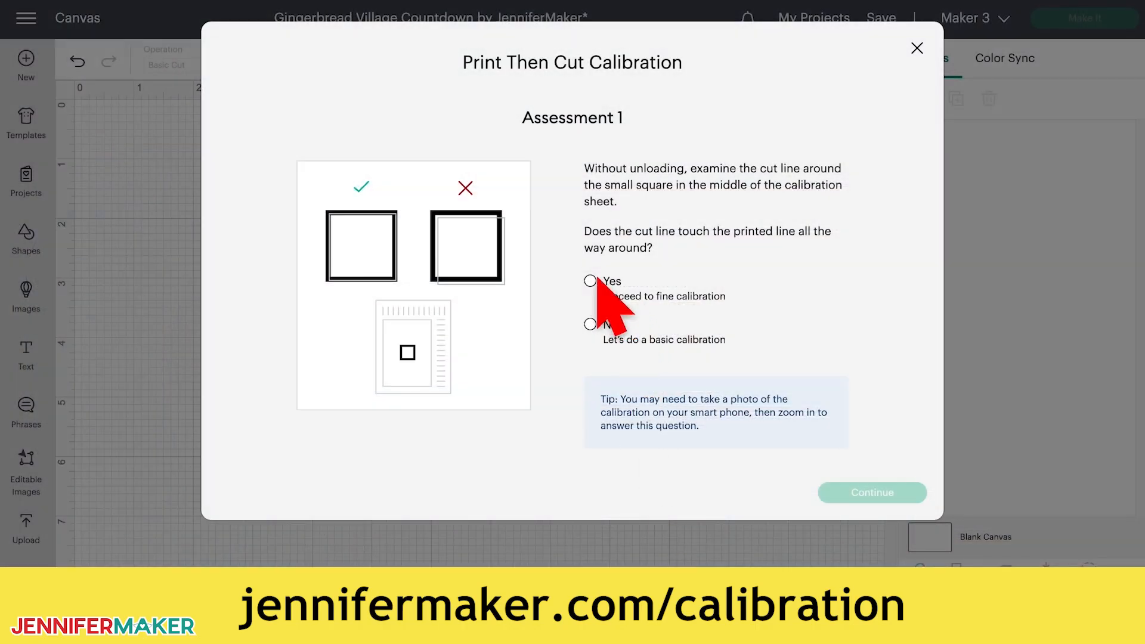
Answer Yes to the Print Then Cut calibration question about the cut line touching the printed line.
{"action": "left_click", "coordinate": [591, 280]}
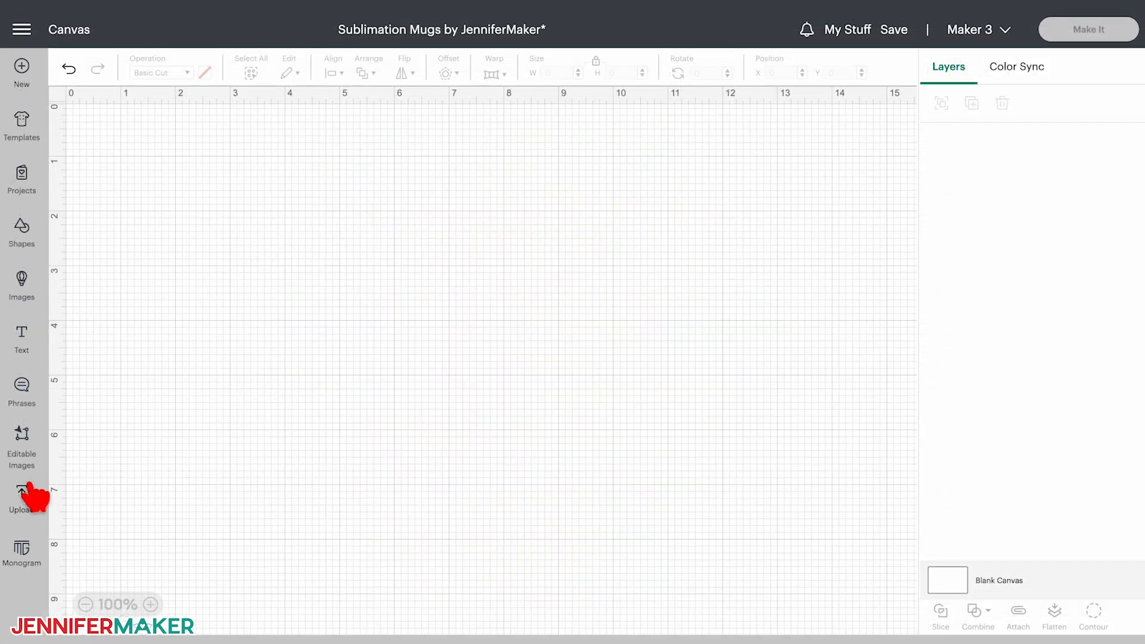
Start an image upload and open sublimation-mug-designs-mug-template-jennifermaker-SVG.svg from the SVG folder of sublimation-mug-designs-jennifermaker.
{"action": "left_click", "coordinate": [24, 500]}
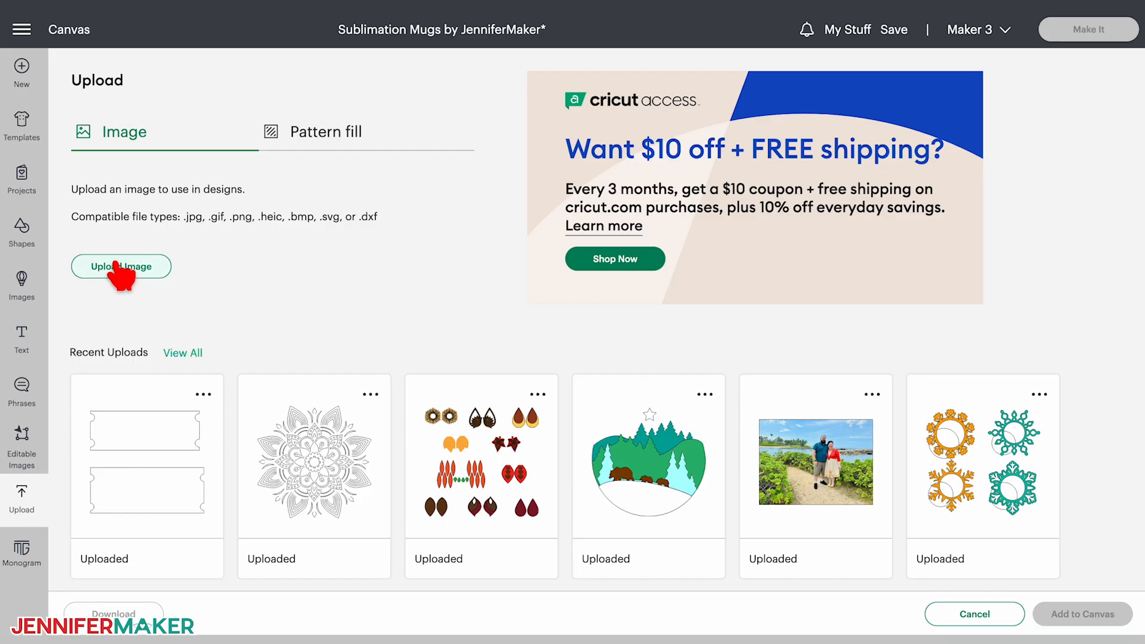
{"action": "left_click", "coordinate": [121, 268]}
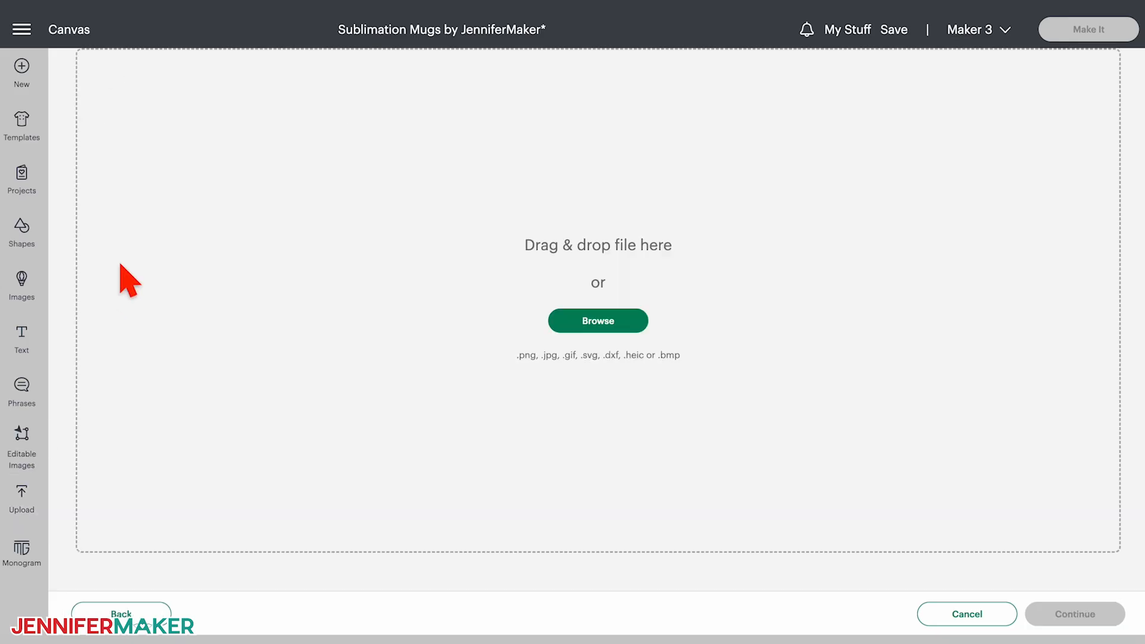
{"action": "left_click", "coordinate": [631, 325]}
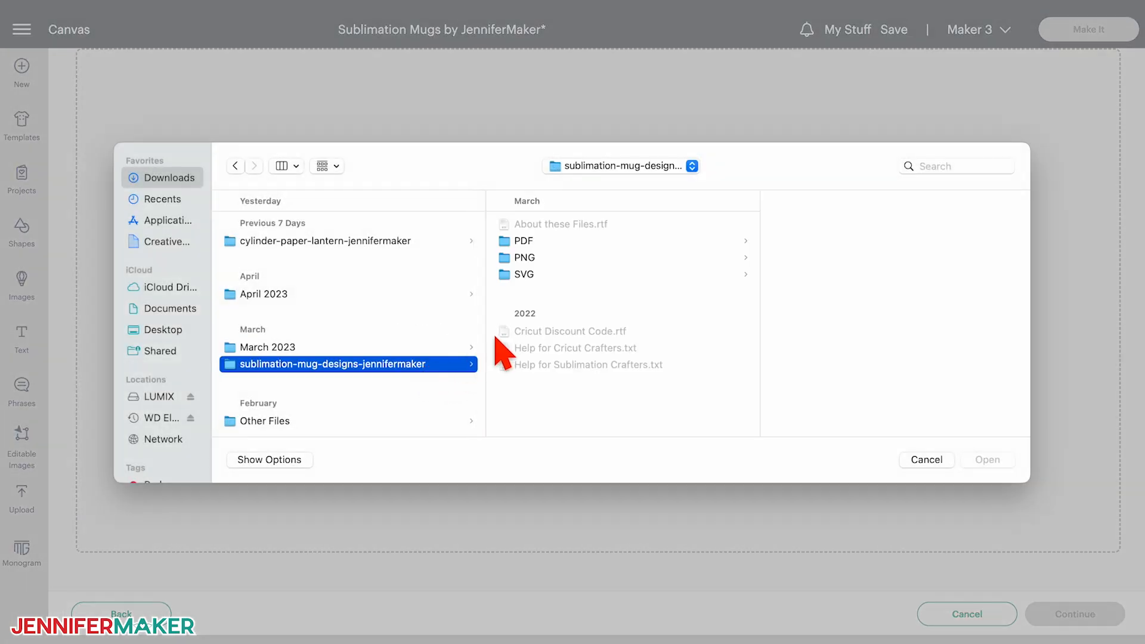
{"action": "left_click", "coordinate": [531, 277]}
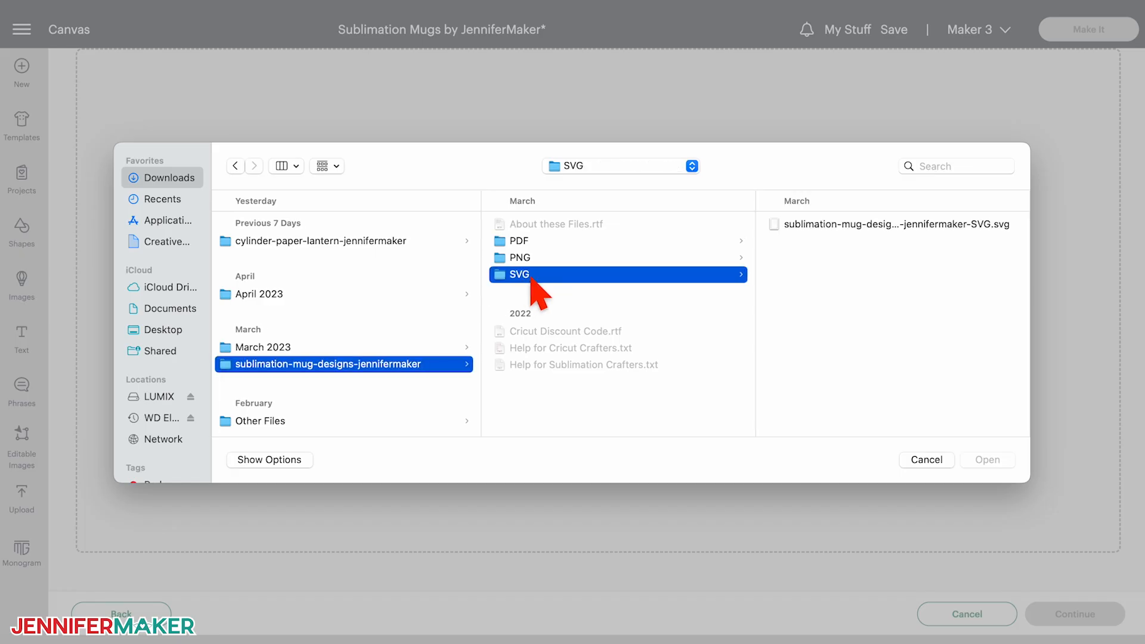
{"action": "left_click", "coordinate": [530, 259]}
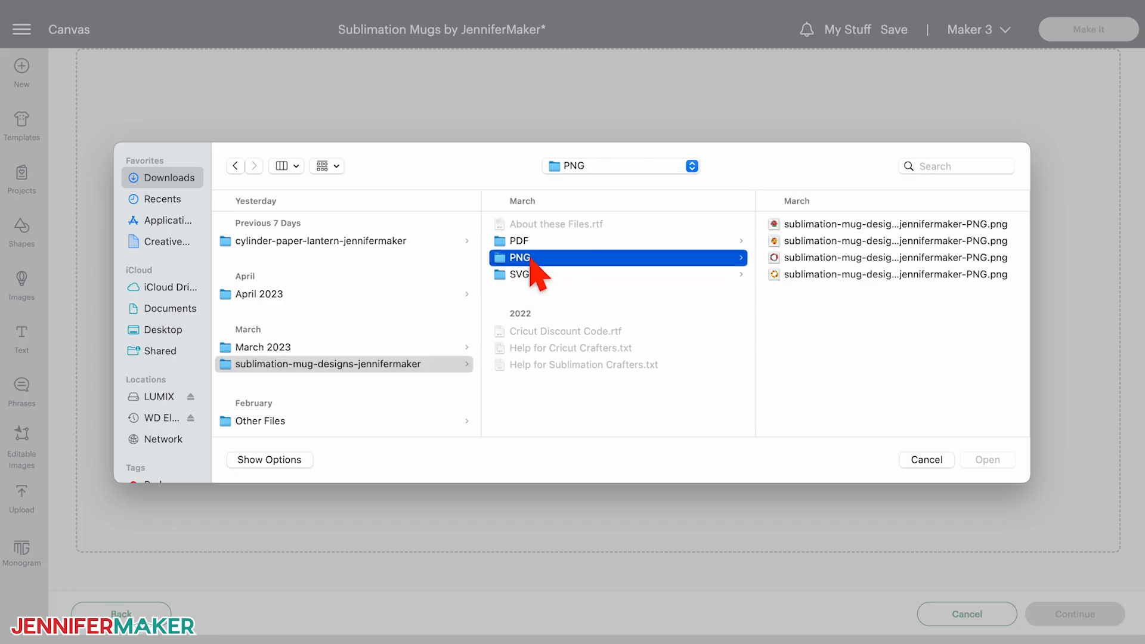
{"action": "left_click", "coordinate": [529, 274]}
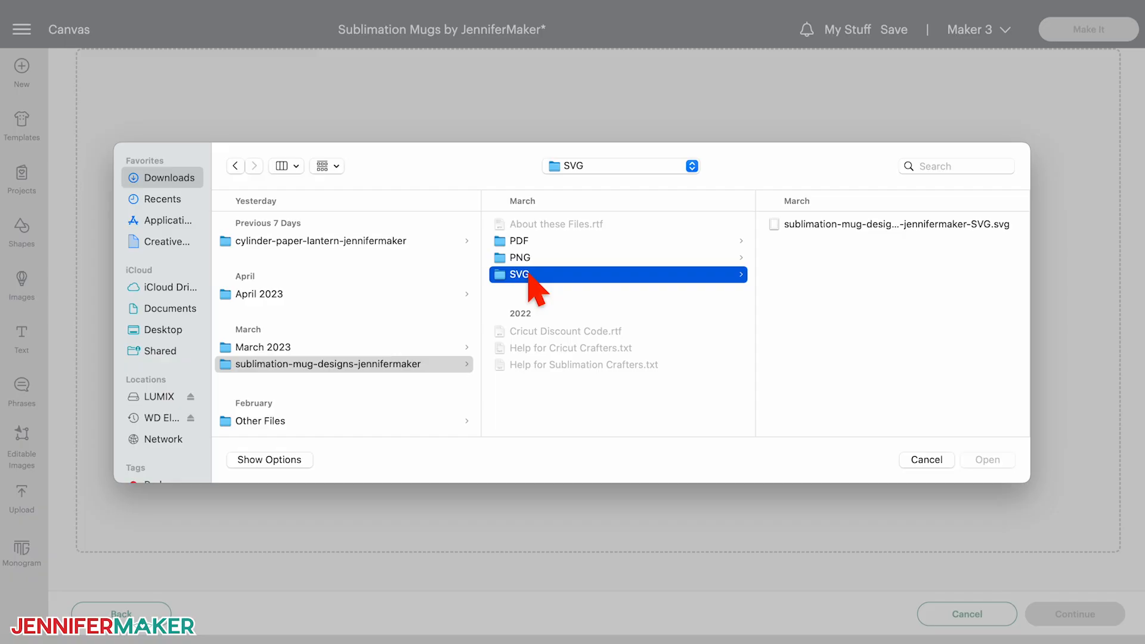
{"action": "left_click", "coordinate": [932, 226]}
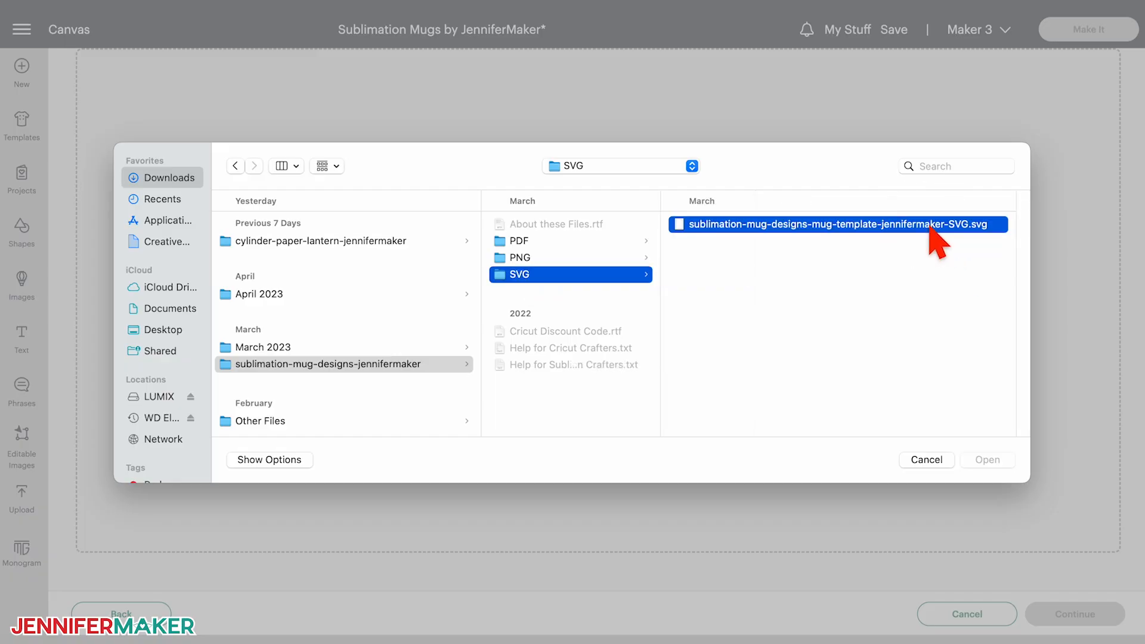
{"action": "left_click", "coordinate": [990, 460]}
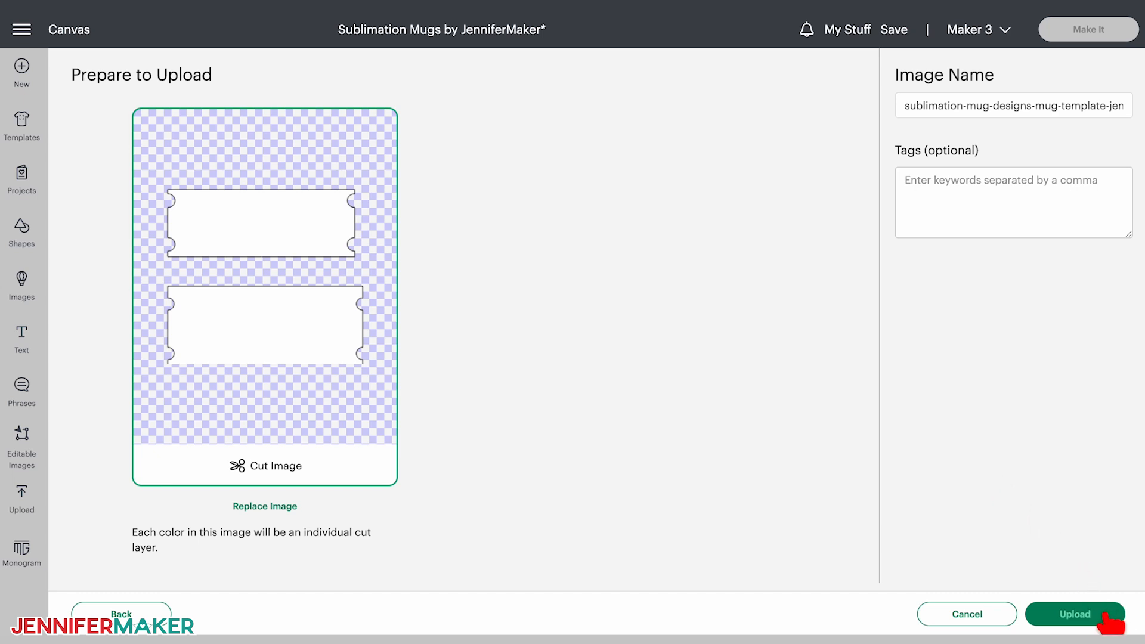
Upload the mug template as a cut image and add it to the canvas.
{"action": "left_click", "coordinate": [1110, 617]}
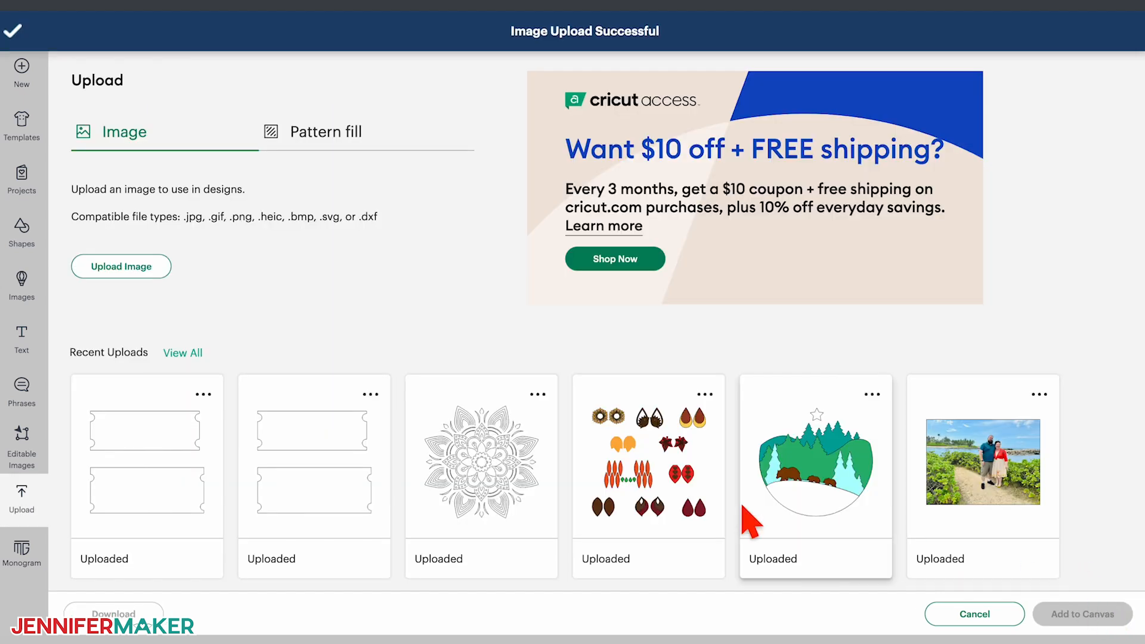
{"action": "left_click", "coordinate": [173, 387]}
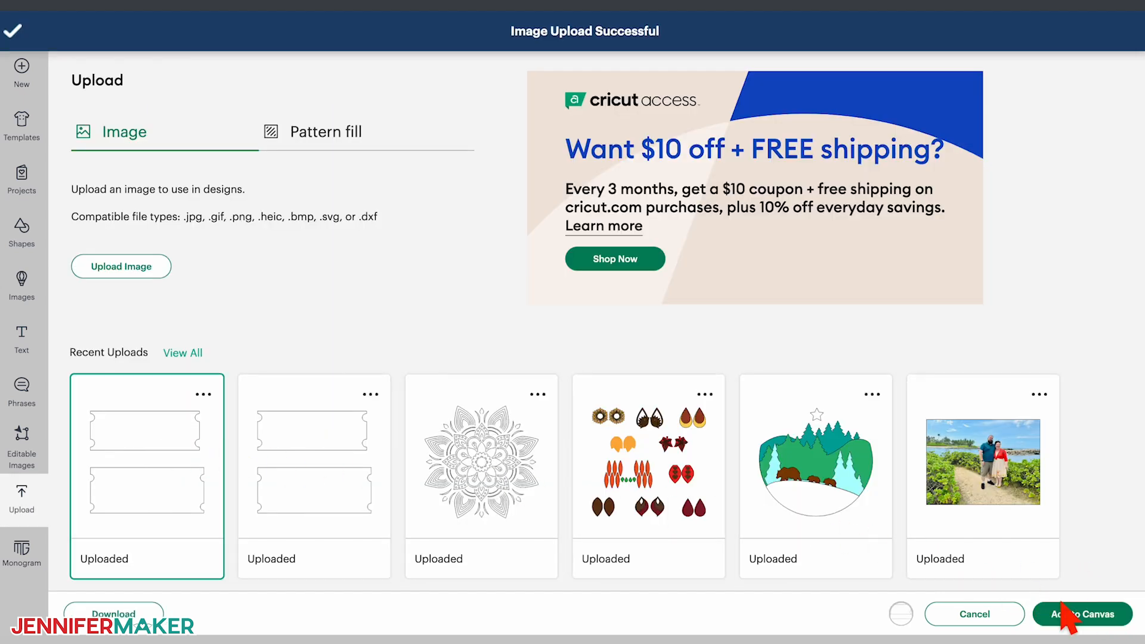
{"action": "left_click", "coordinate": [1091, 617]}
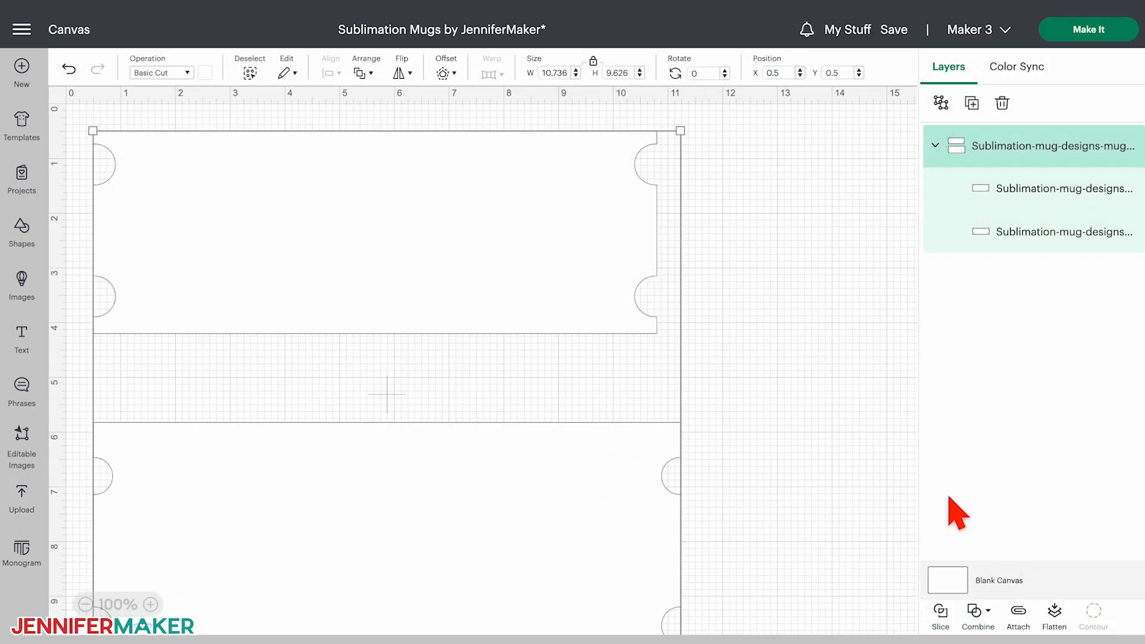
Ungroup the mug template and delete the smaller, upper of the two wrap shapes.
{"action": "right_click", "coordinate": [455, 235]}
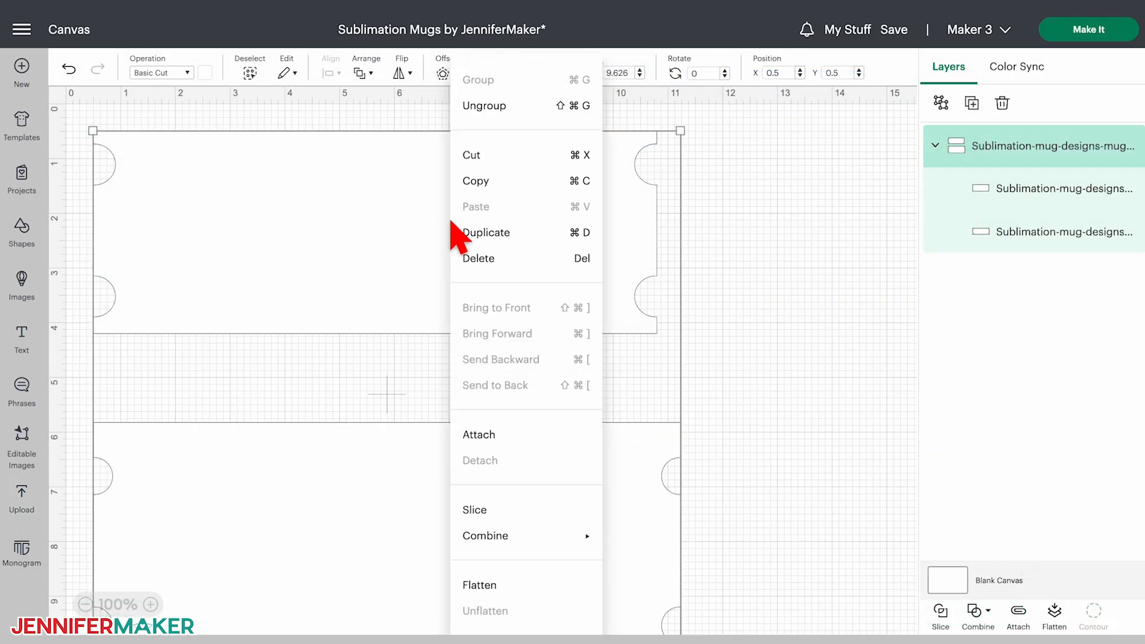
{"action": "left_click", "coordinate": [531, 107]}
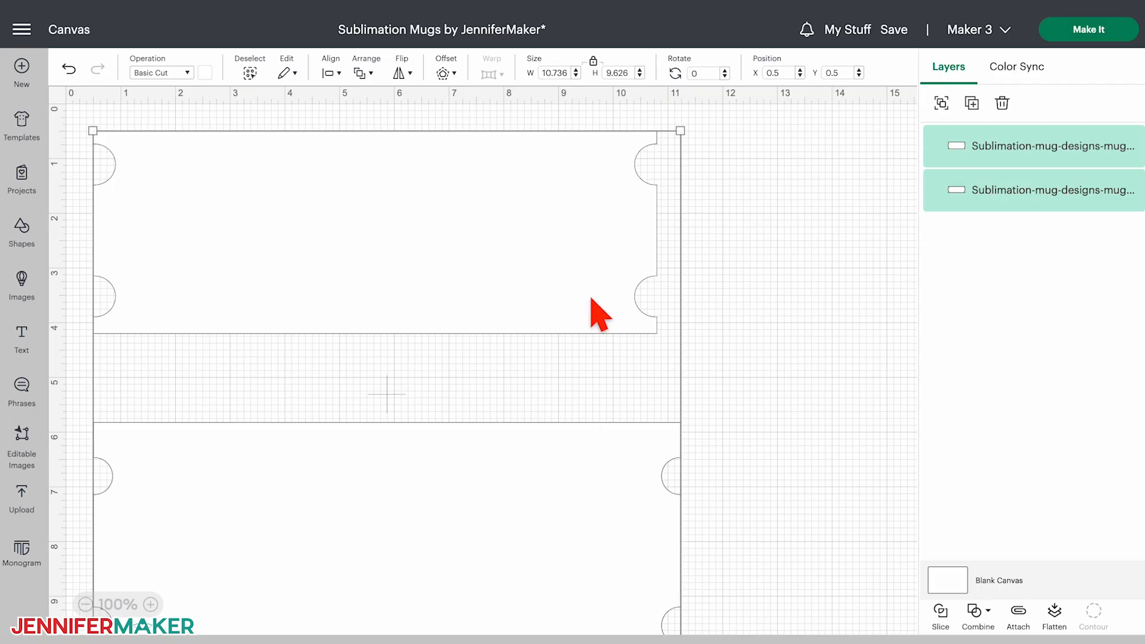
{"action": "left_click", "coordinate": [774, 314]}
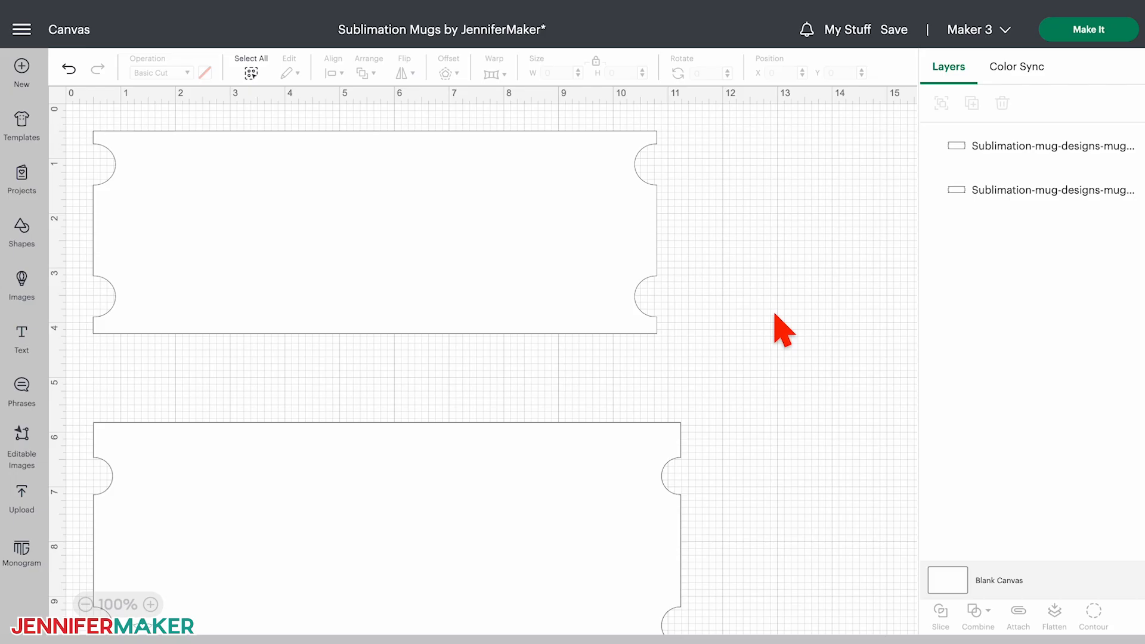
{"action": "left_click", "coordinate": [557, 256]}
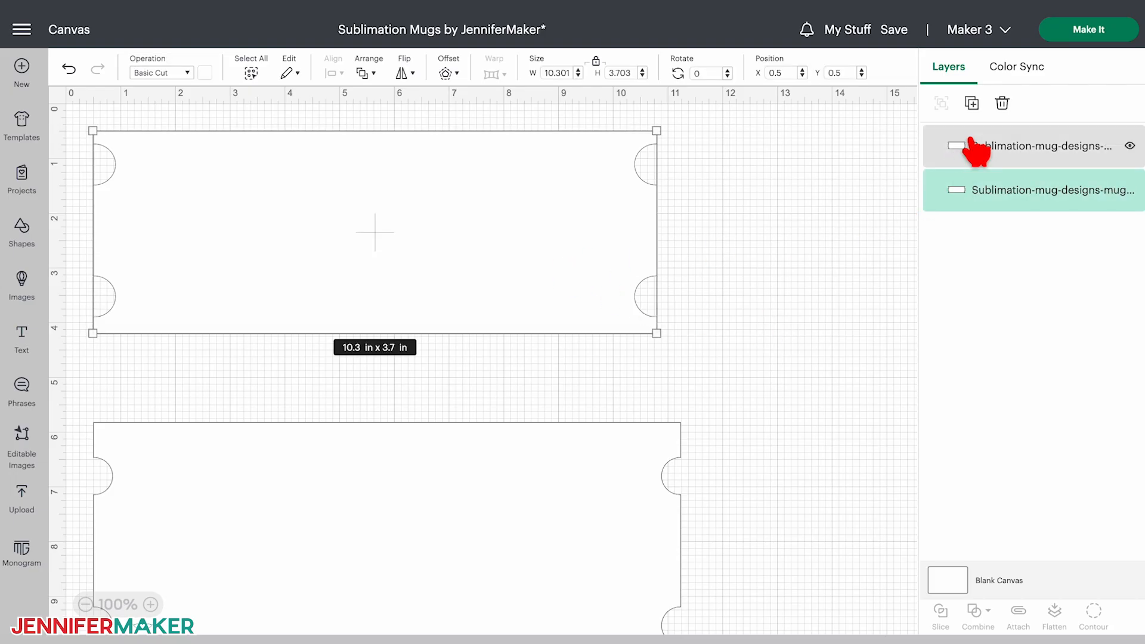
{"action": "left_click", "coordinate": [1001, 104]}
Move the remaining template to about X 2.2, Y 2.9 on the canvas and duplicate it three times.
{"action": "left_click_drag", "start_coordinate": [598, 479], "coordinate": [692, 316]}
{"action": "right_click", "coordinate": [694, 331]}
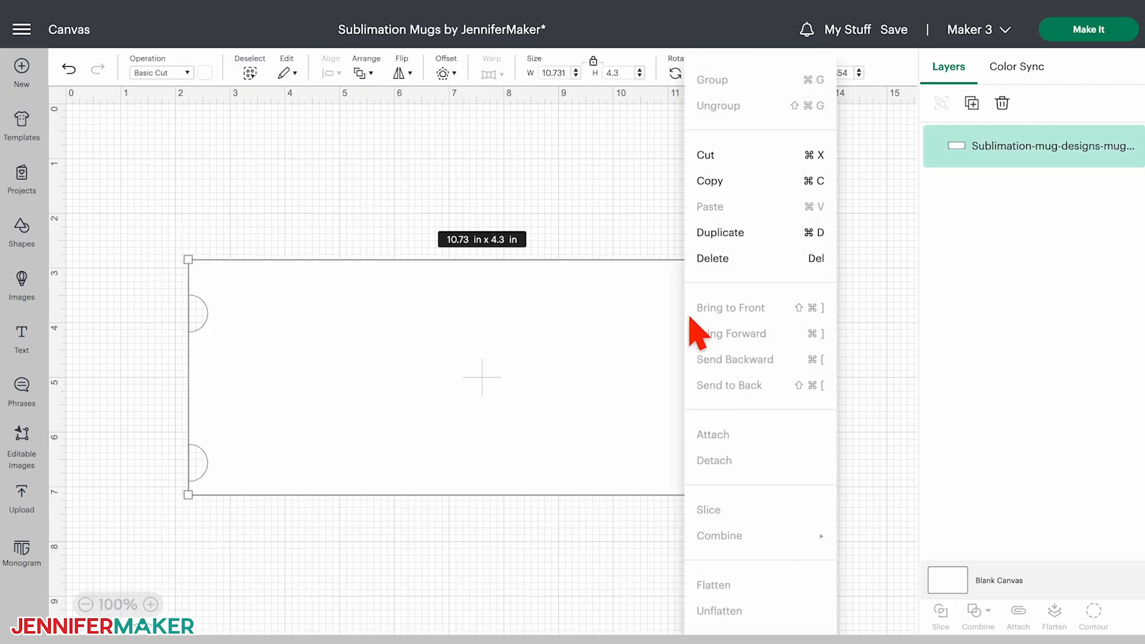
{"action": "left_click", "coordinate": [725, 232]}
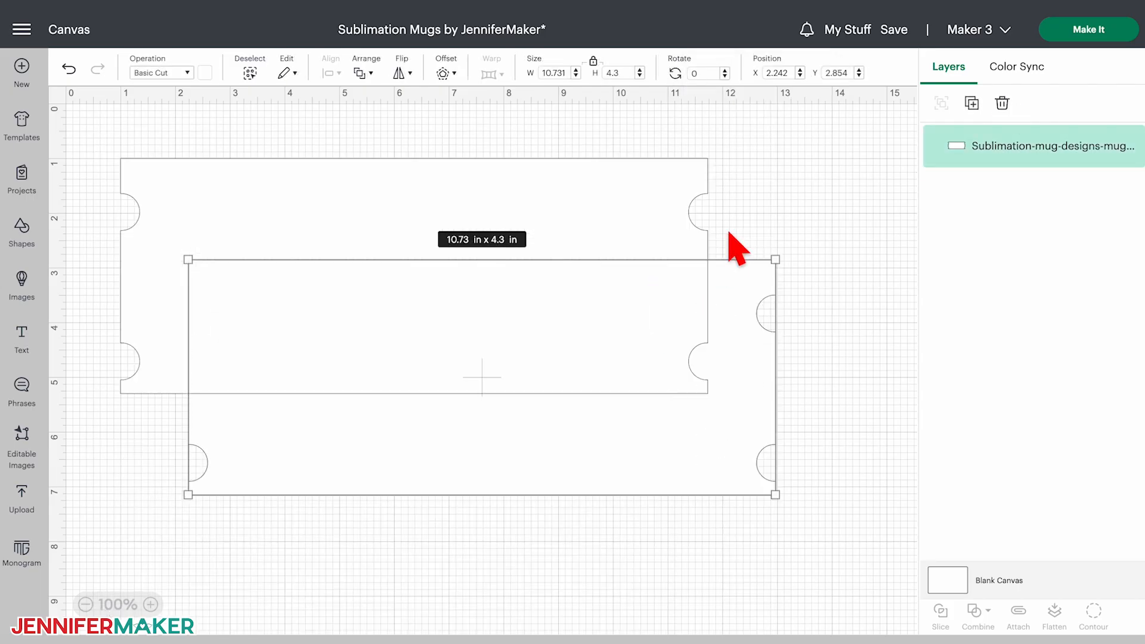
{"action": "right_click", "coordinate": [664, 282]}
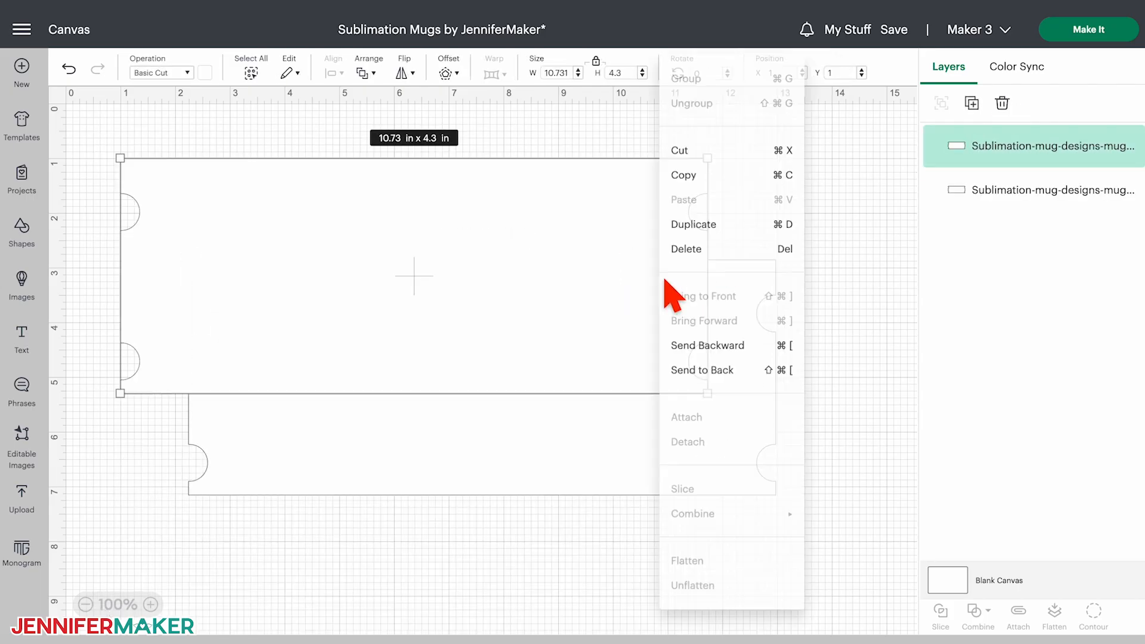
{"action": "left_click", "coordinate": [690, 234]}
{"action": "right_click", "coordinate": [680, 264]}
{"action": "left_click", "coordinate": [690, 233]}
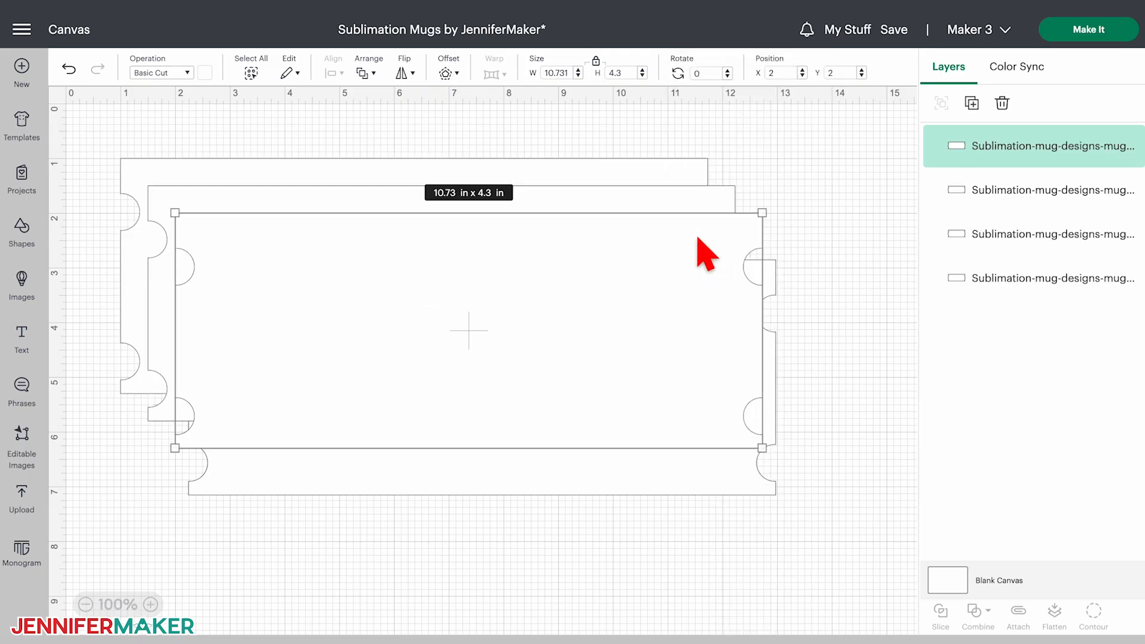
Group the three duplicated templates, leaving the original template out of the group.
{"action": "left_click", "coordinate": [975, 201], "text": "shift"}
{"action": "left_click", "coordinate": [997, 245], "text": "shift"}
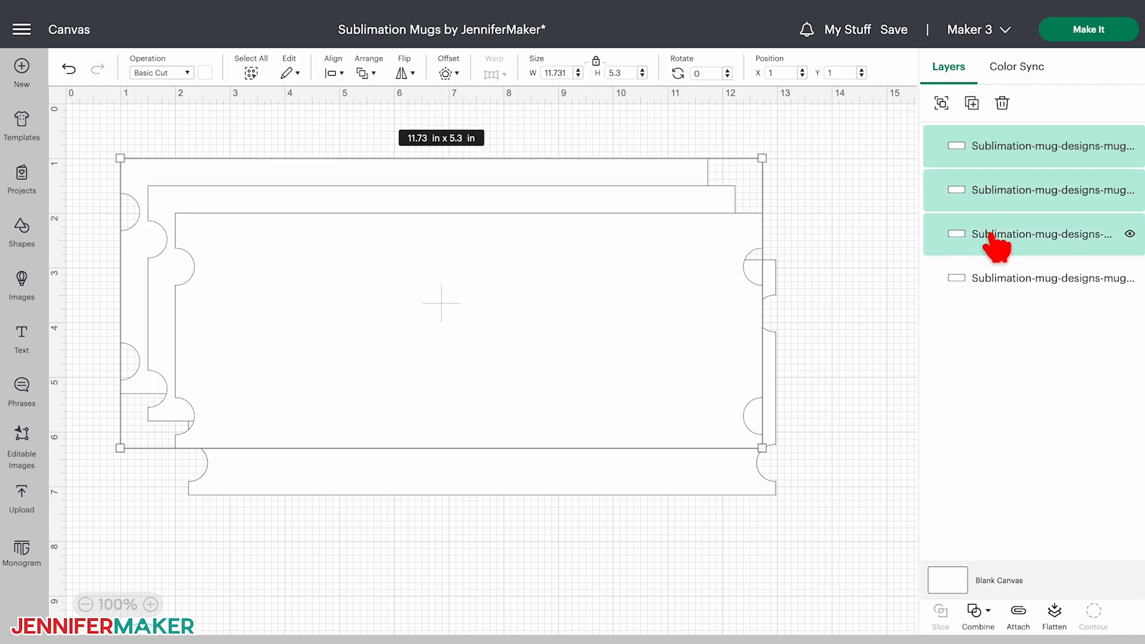
{"action": "left_click", "coordinate": [941, 102]}
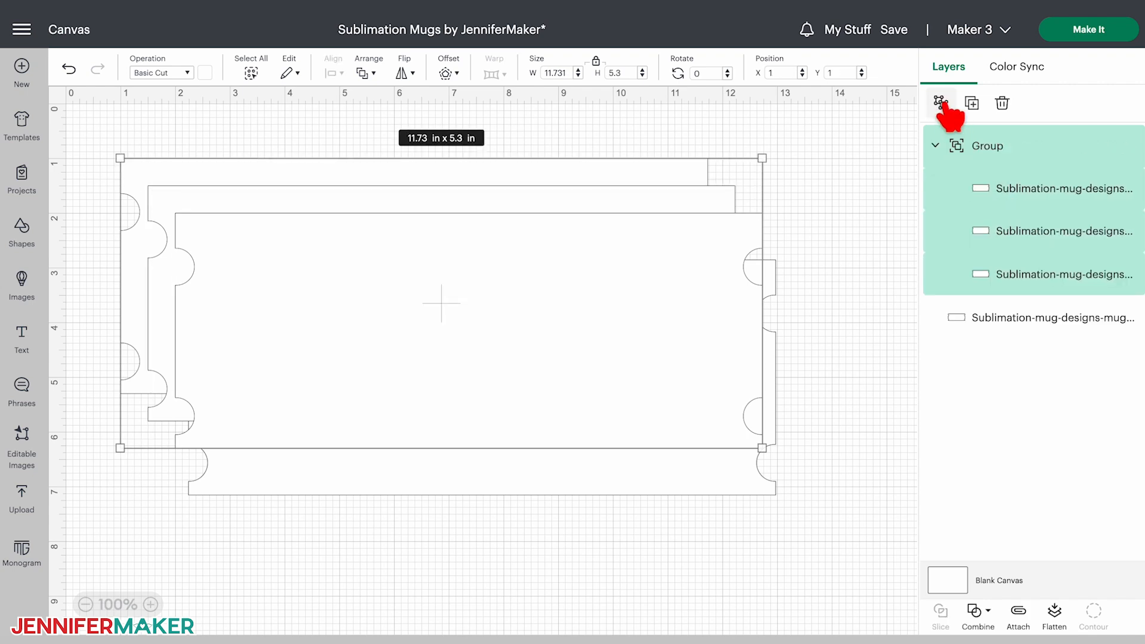
Send the group of duplicate templates to the back and hide it.
{"action": "right_click", "coordinate": [661, 254]}
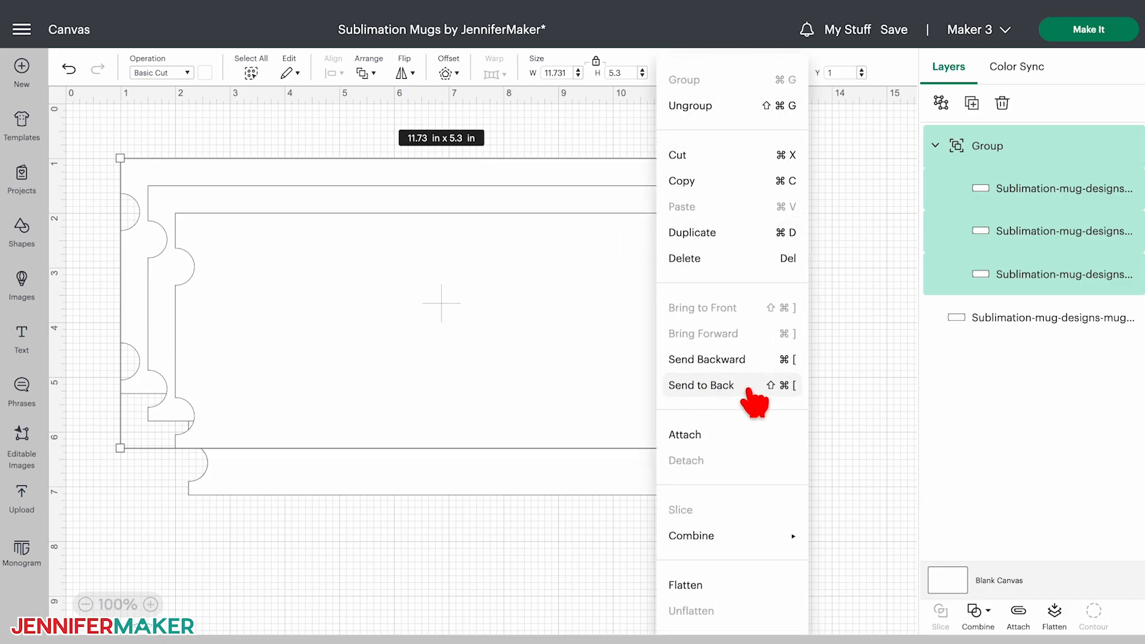
{"action": "left_click", "coordinate": [701, 386]}
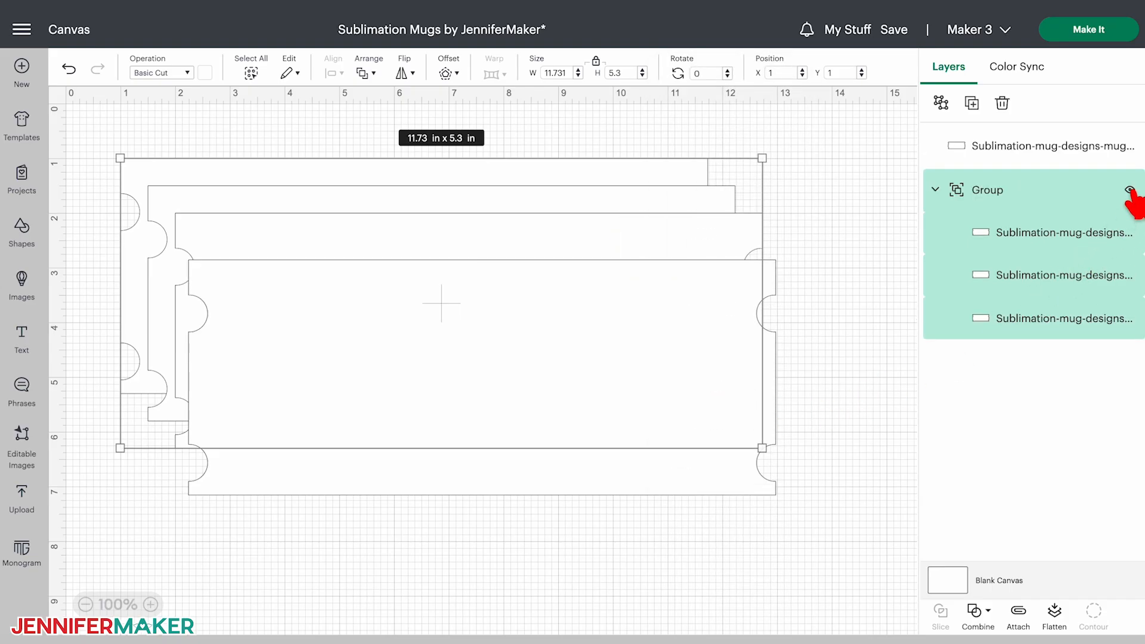
{"action": "left_click", "coordinate": [1130, 191]}
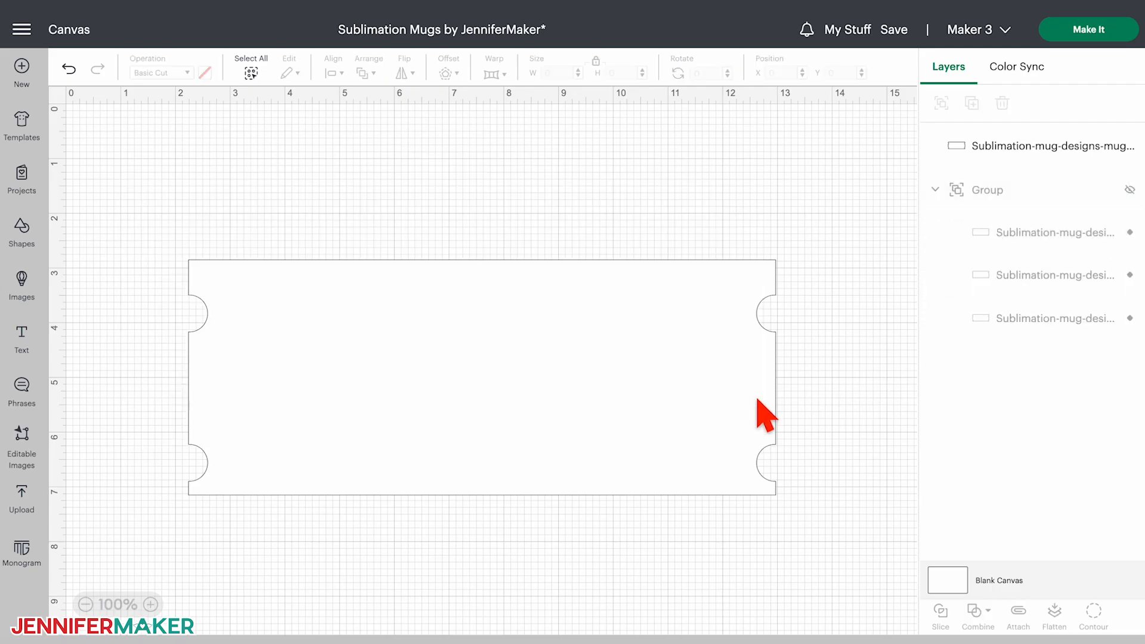
Move the visible template to about X 1.009, Y 1.011, aligning its upper-left corner with the 1-inch grid lines.
{"action": "left_click_drag", "start_coordinate": [612, 407], "coordinate": [545, 307]}
{"action": "scroll", "coordinate": [253, 410], "scroll_direction": "up", "scroll_amount": 5}
{"action": "key", "text": "Left"}
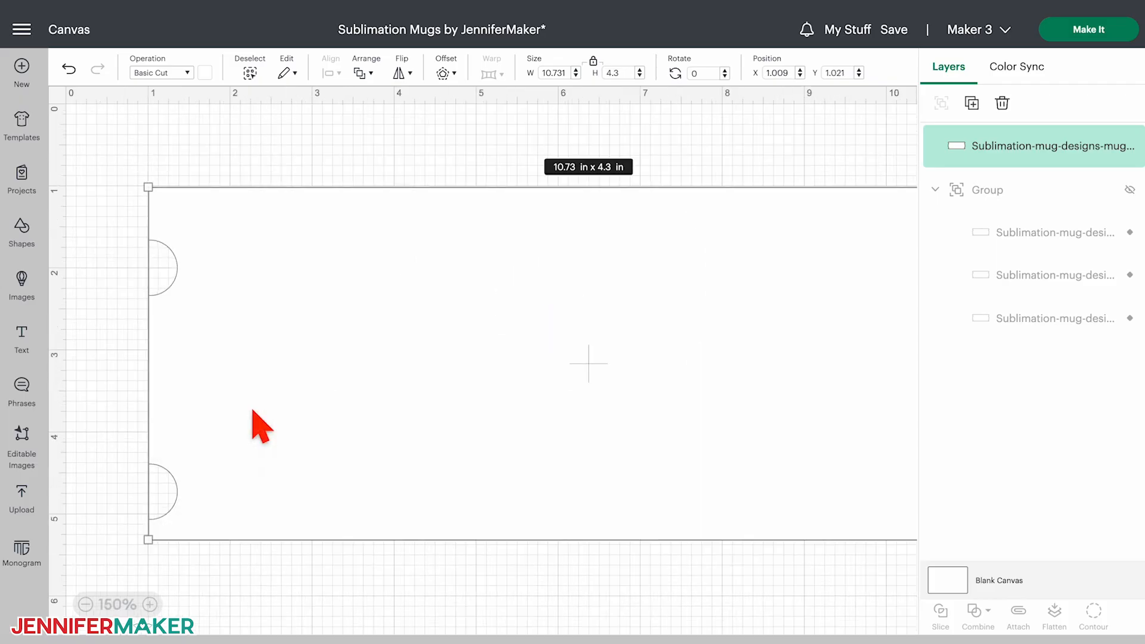
{"action": "key", "text": "Up"}
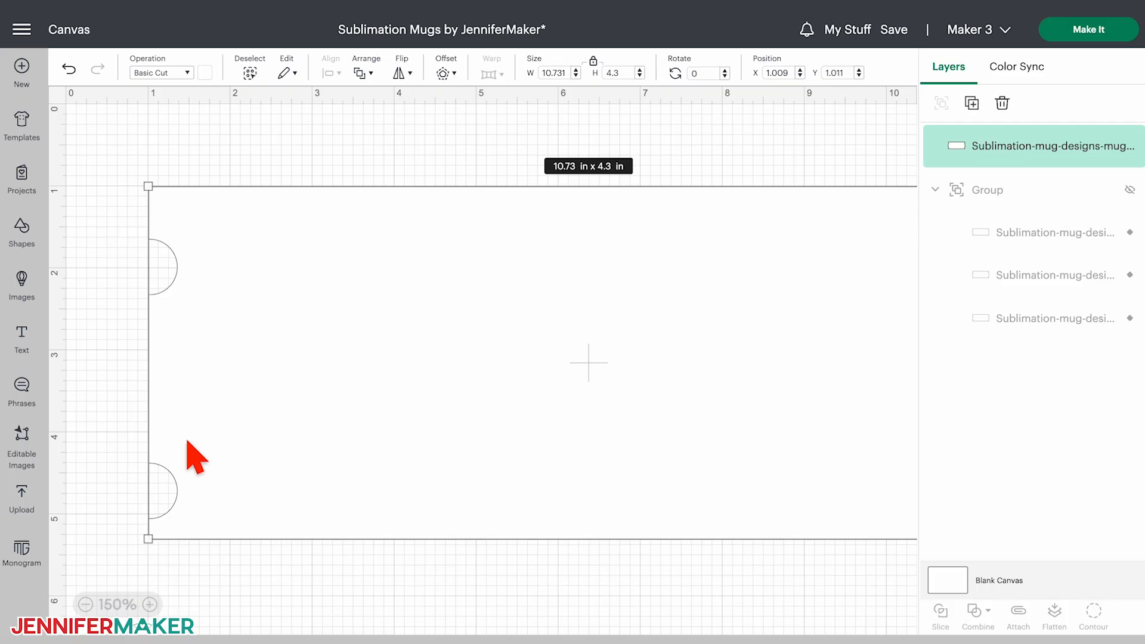
Start another image upload and open sublimation-mug-designs-floral-frame-2-jennifermaker-PNG.png from the PNG folder.
{"action": "left_click", "coordinate": [22, 496]}
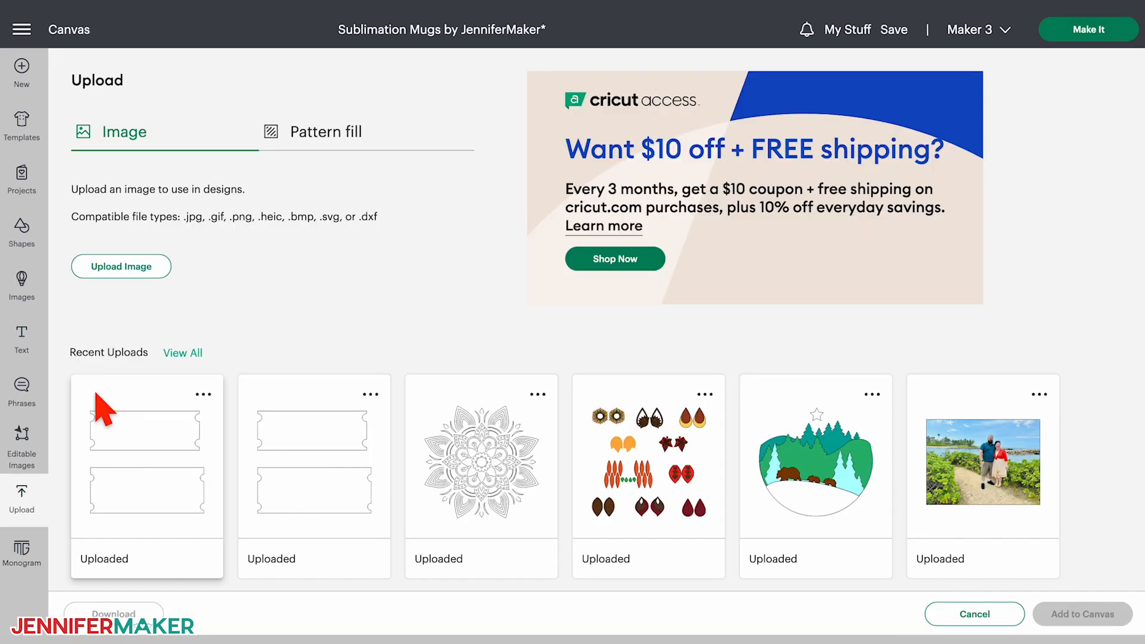
{"action": "left_click", "coordinate": [148, 268]}
{"action": "left_click", "coordinate": [632, 325]}
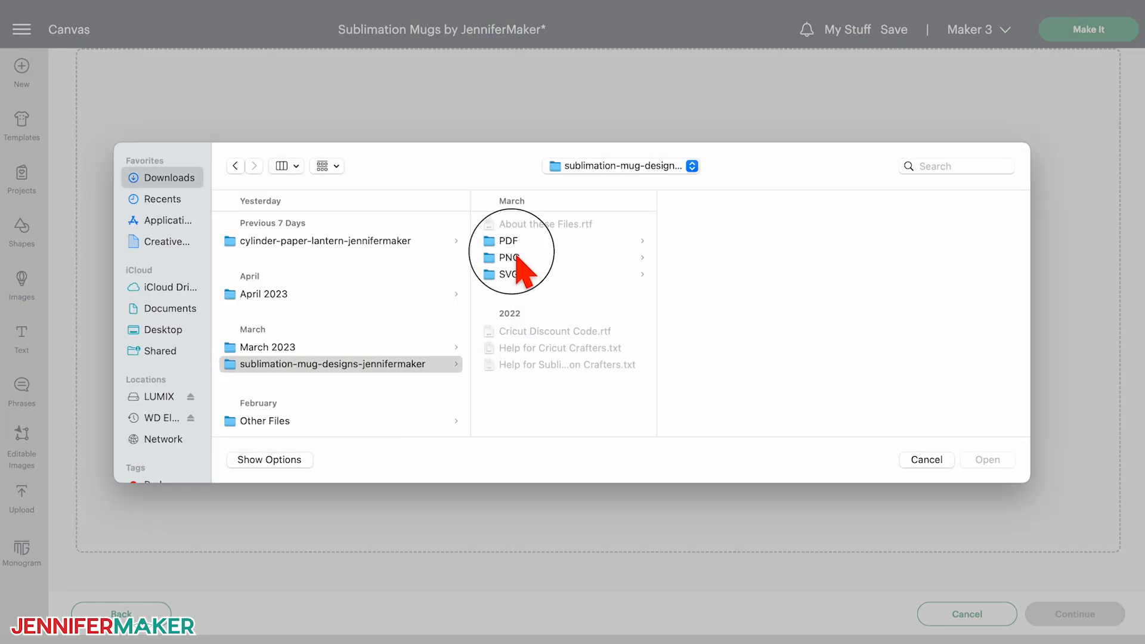
{"action": "left_click", "coordinate": [530, 258]}
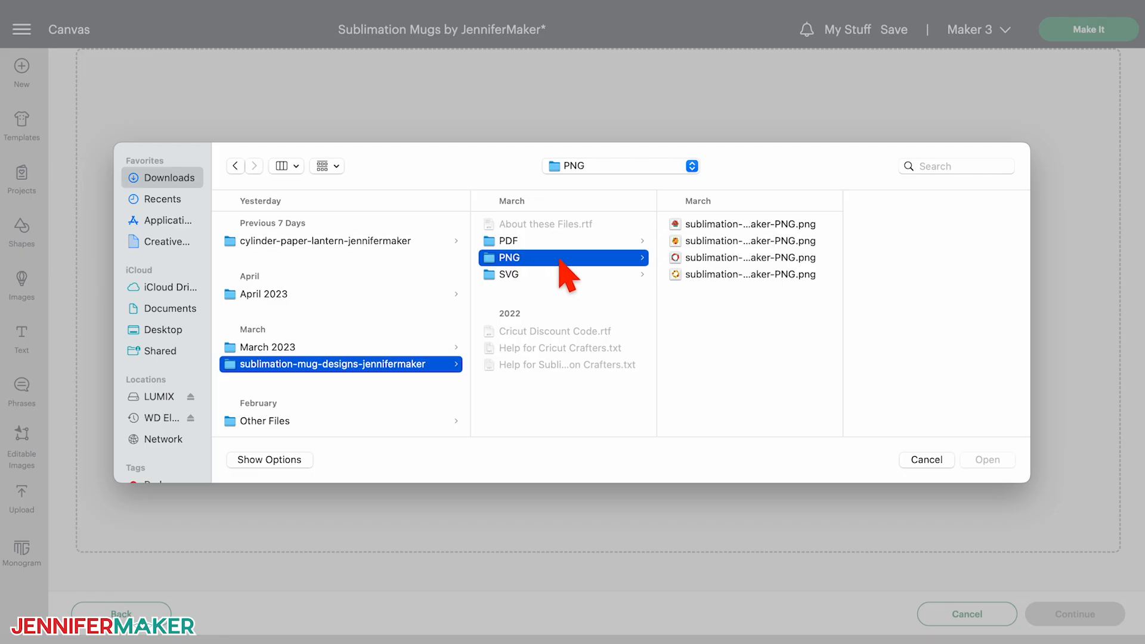
{"action": "left_click_drag", "start_coordinate": [856, 311], "coordinate": [1043, 310]}
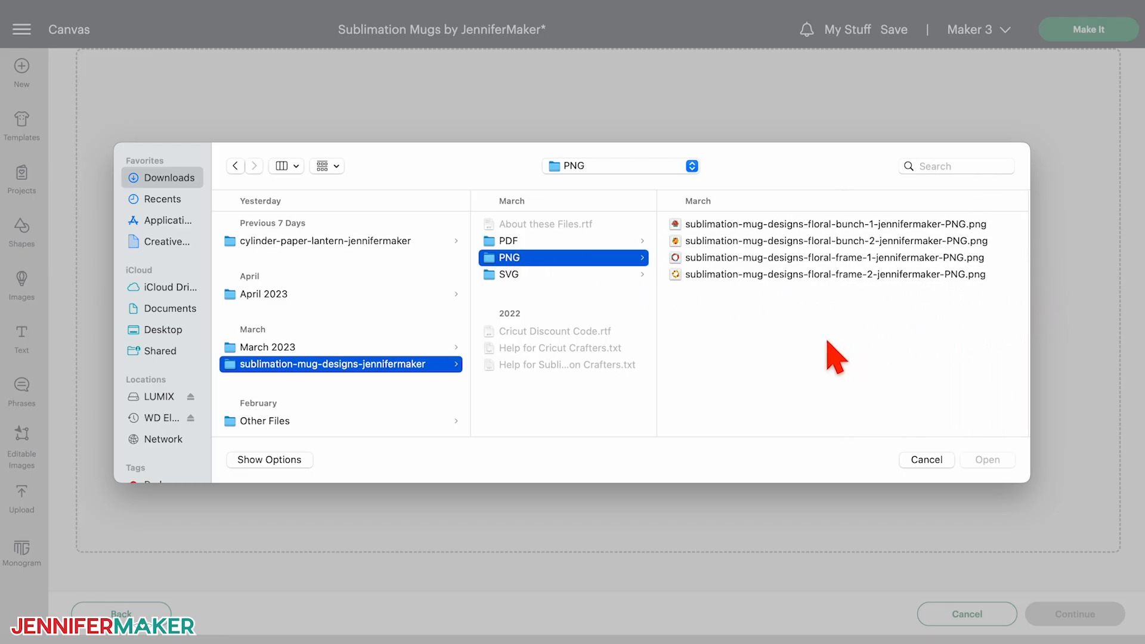
{"action": "left_click", "coordinate": [748, 241]}
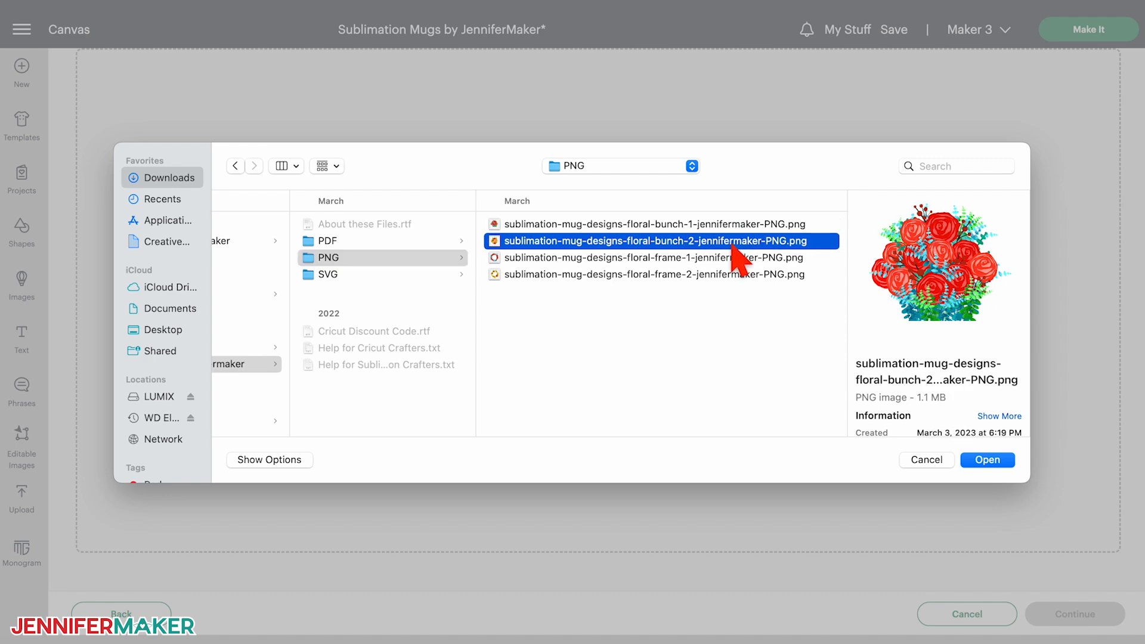
{"action": "left_click", "coordinate": [734, 257]}
{"action": "left_click", "coordinate": [730, 274]}
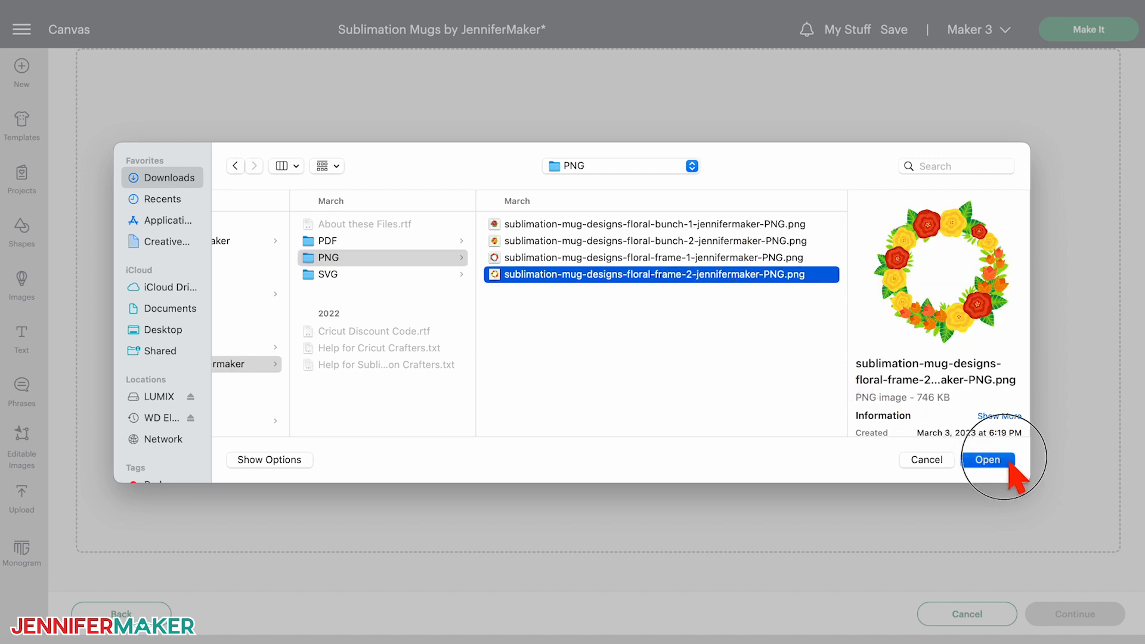
{"action": "left_click", "coordinate": [987, 459]}
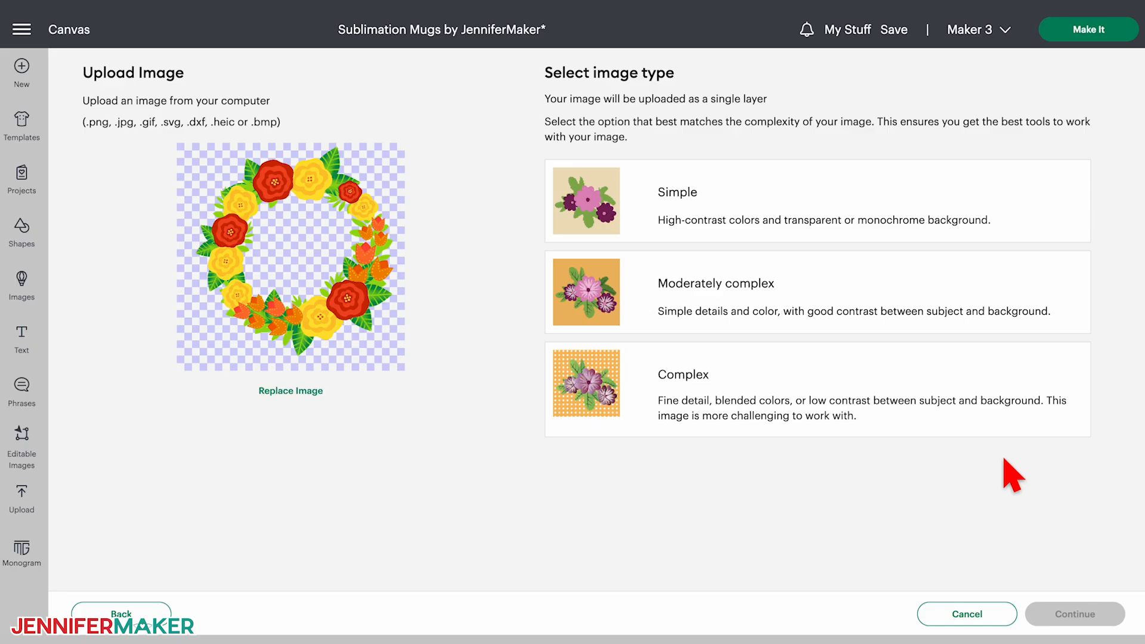
Upload the floral wreath as a complex Print Then Cut image, leaving its background unedited.
{"action": "left_click", "coordinate": [917, 388]}
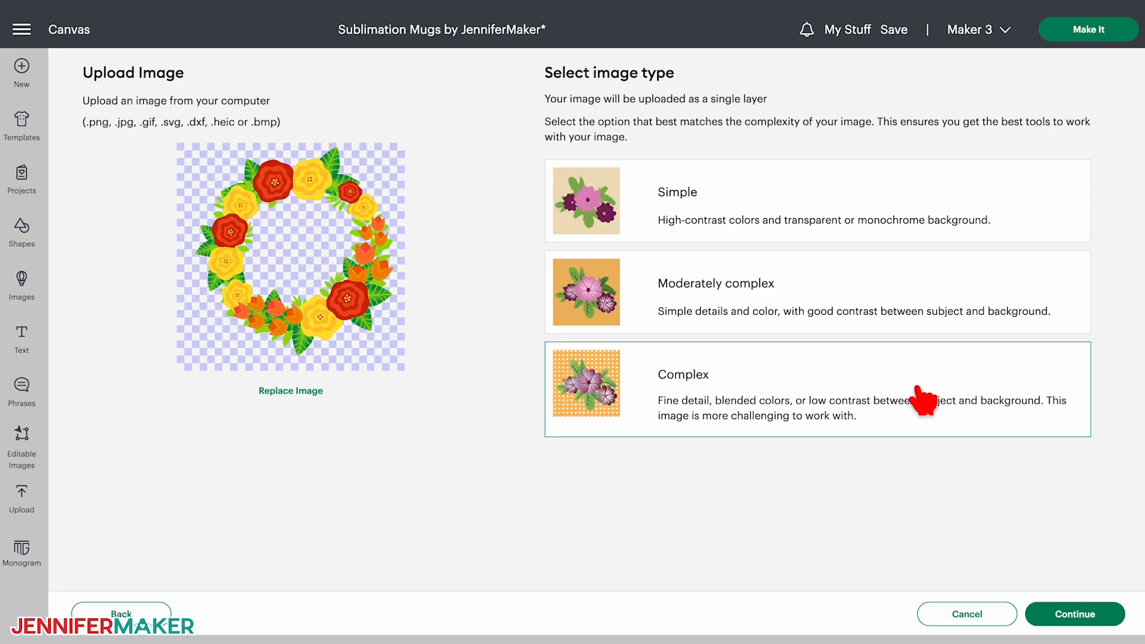
{"action": "left_click", "coordinate": [1104, 618]}
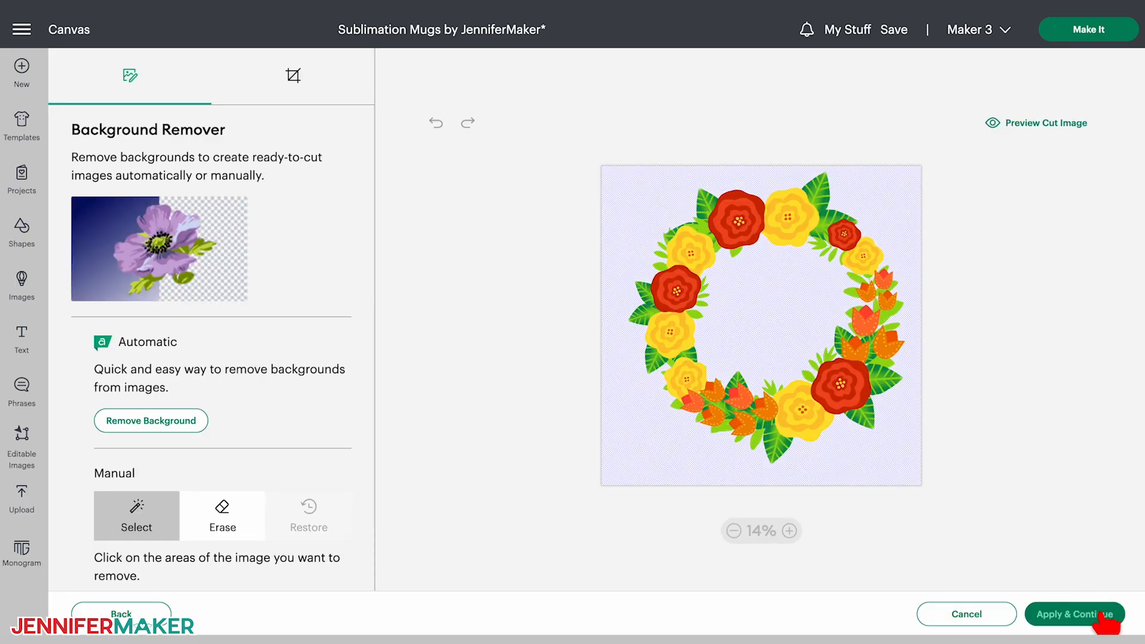
{"action": "left_click", "coordinate": [1104, 619]}
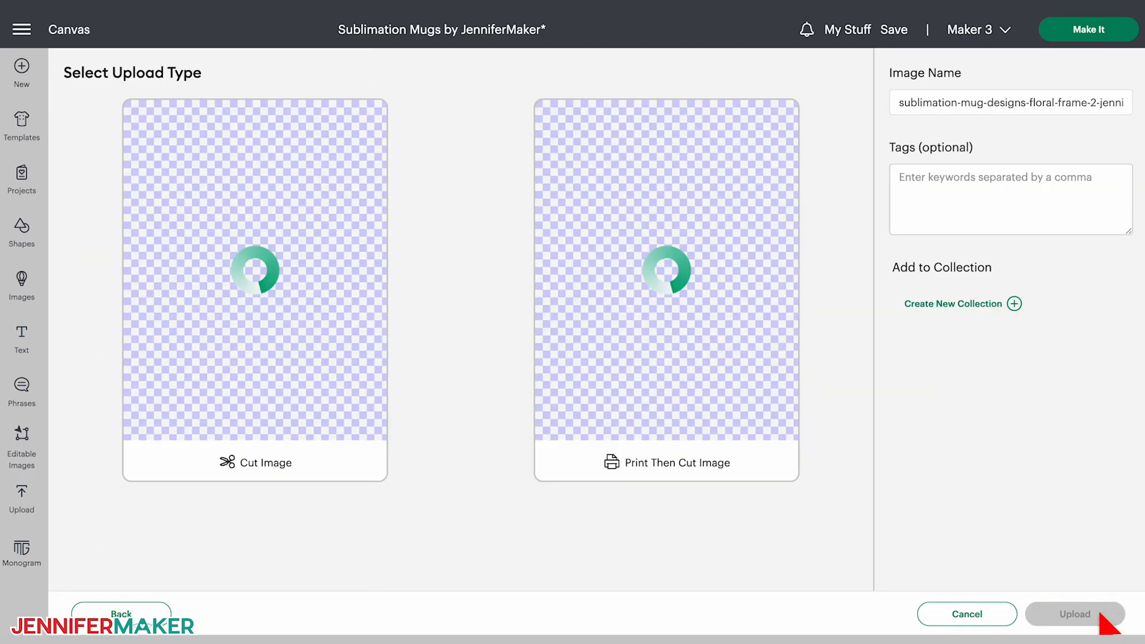
{"action": "left_click", "coordinate": [718, 395]}
{"action": "left_click", "coordinate": [719, 396]}
{"action": "left_click", "coordinate": [720, 396]}
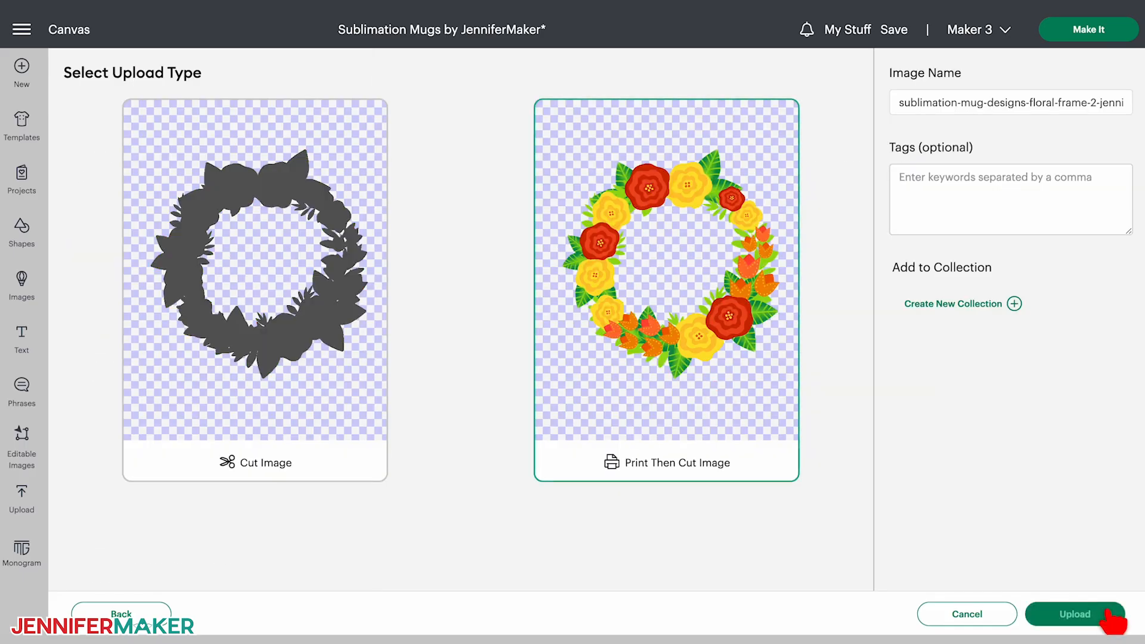
{"action": "left_click", "coordinate": [1106, 610]}
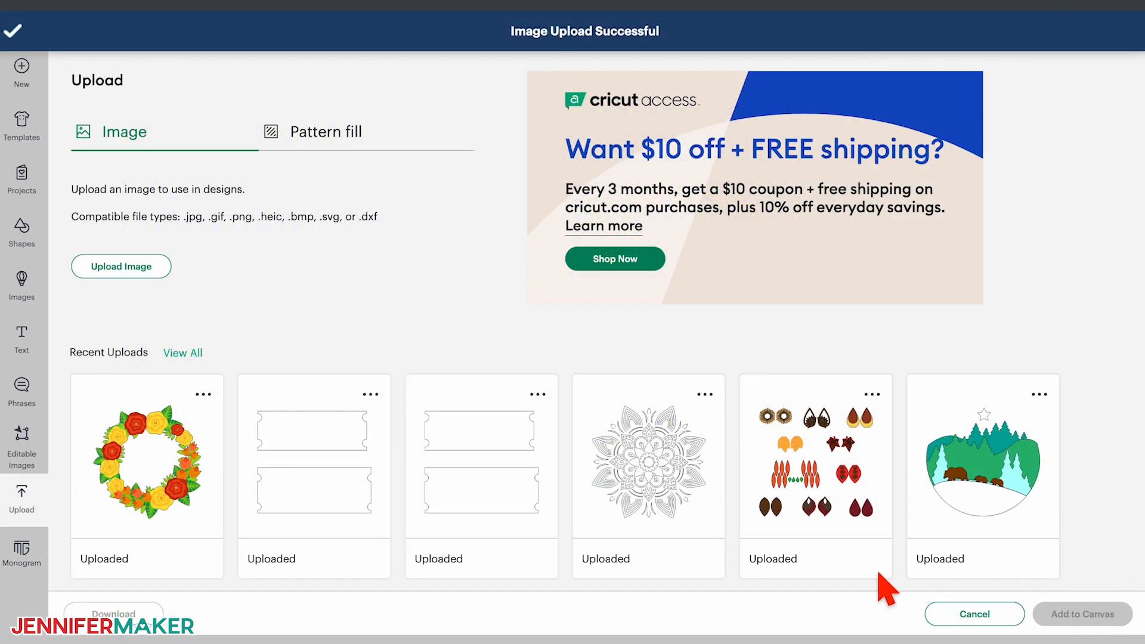
Add the uploaded floral wreath to the canvas and set its width to 3 inches.
{"action": "left_click", "coordinate": [209, 473]}
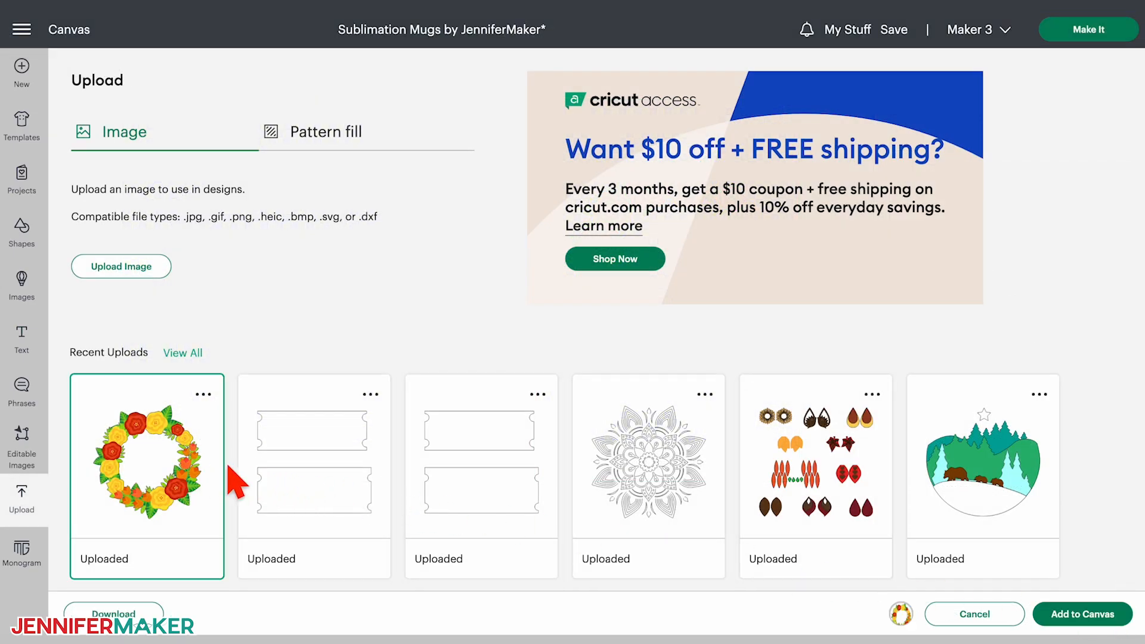
{"action": "left_click", "coordinate": [1082, 614]}
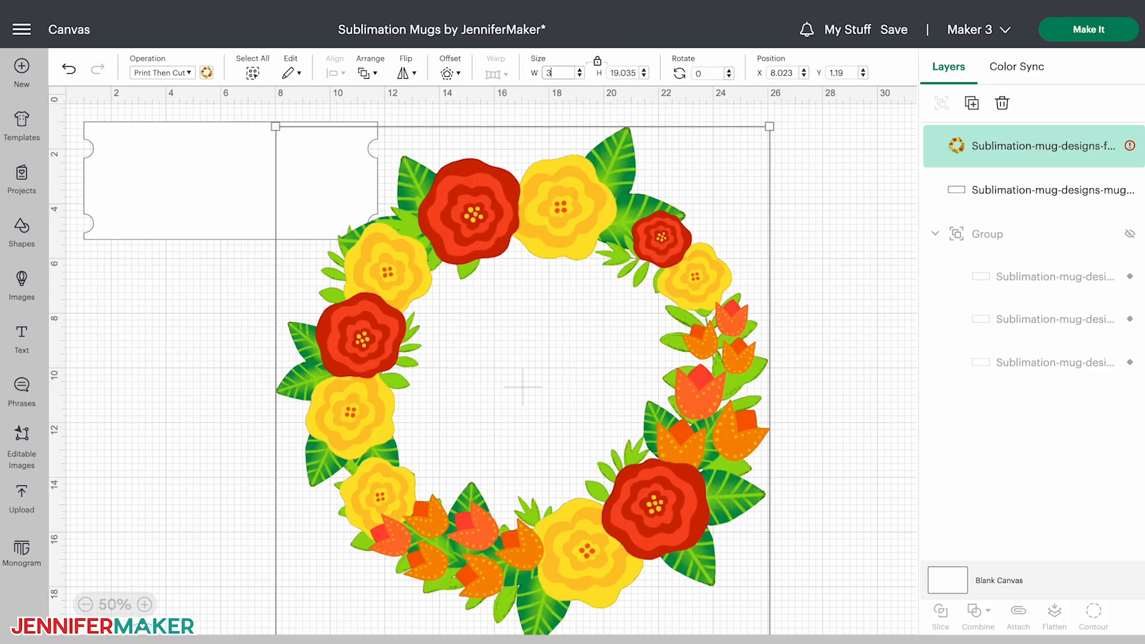
{"action": "key", "text": "Return"}
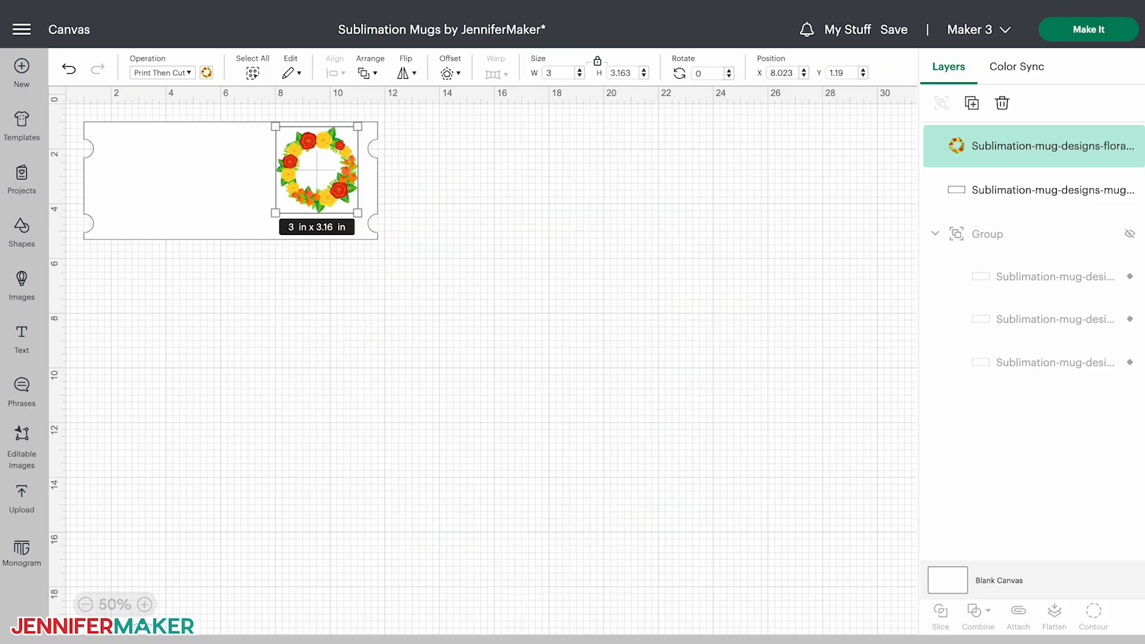
Move the wreath onto the left part of the mug template, at about X 1.995, Y 1.62.
{"action": "scroll", "coordinate": [191, 529], "scroll_direction": "up", "scroll_amount": 5}
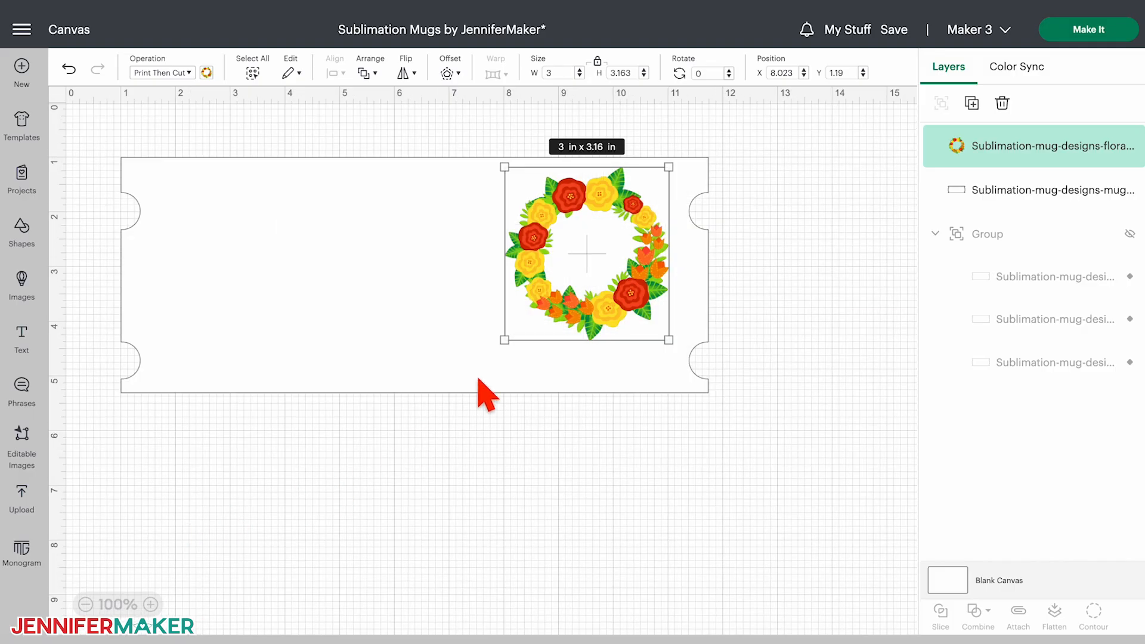
{"action": "left_click_drag", "start_coordinate": [583, 319], "coordinate": [254, 344]}
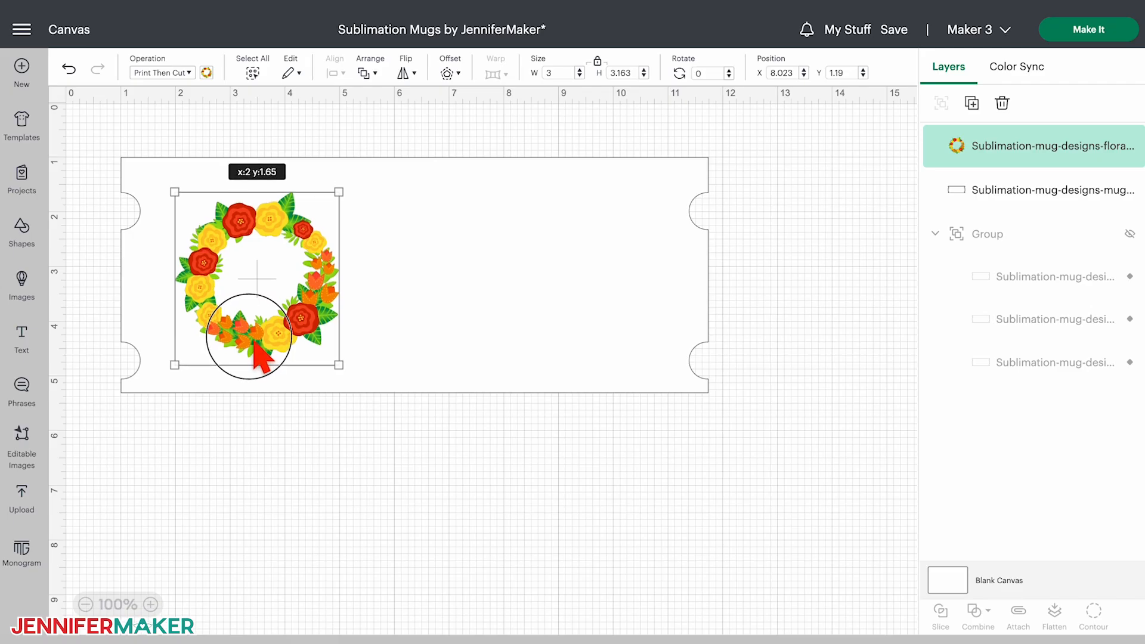
{"action": "left_click_drag", "start_coordinate": [253, 345], "coordinate": [255, 343]}
{"action": "left_click_drag", "start_coordinate": [254, 344], "coordinate": [252, 340]}
{"action": "left_click", "coordinate": [251, 341]}
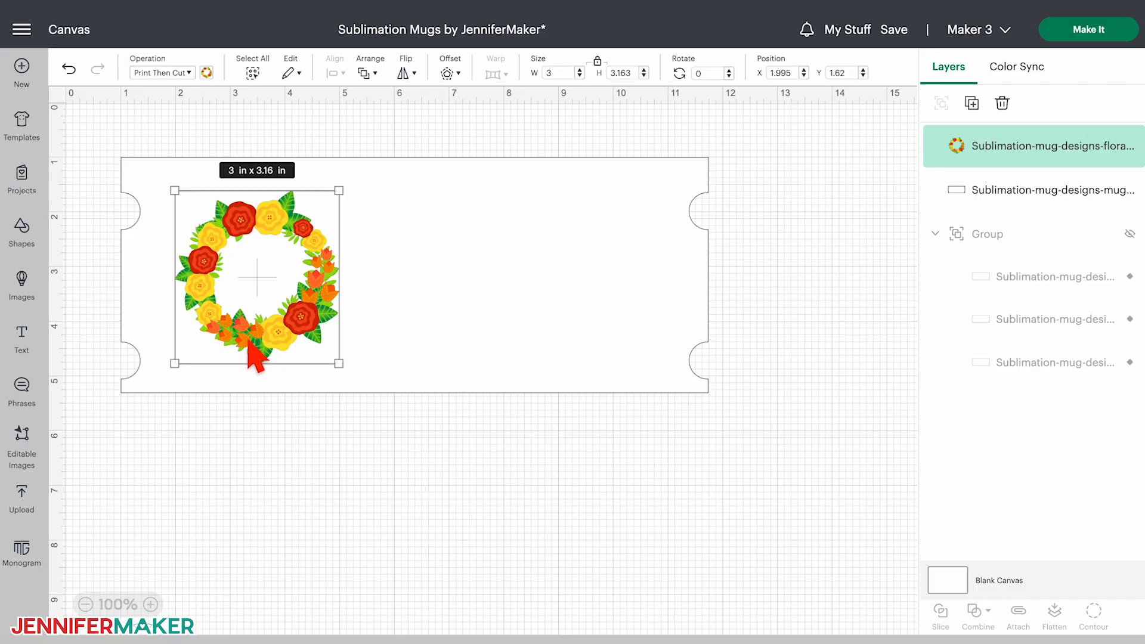
Add a text object reading "a" in the system font Beachwood Sans.
{"action": "left_click", "coordinate": [21, 334]}
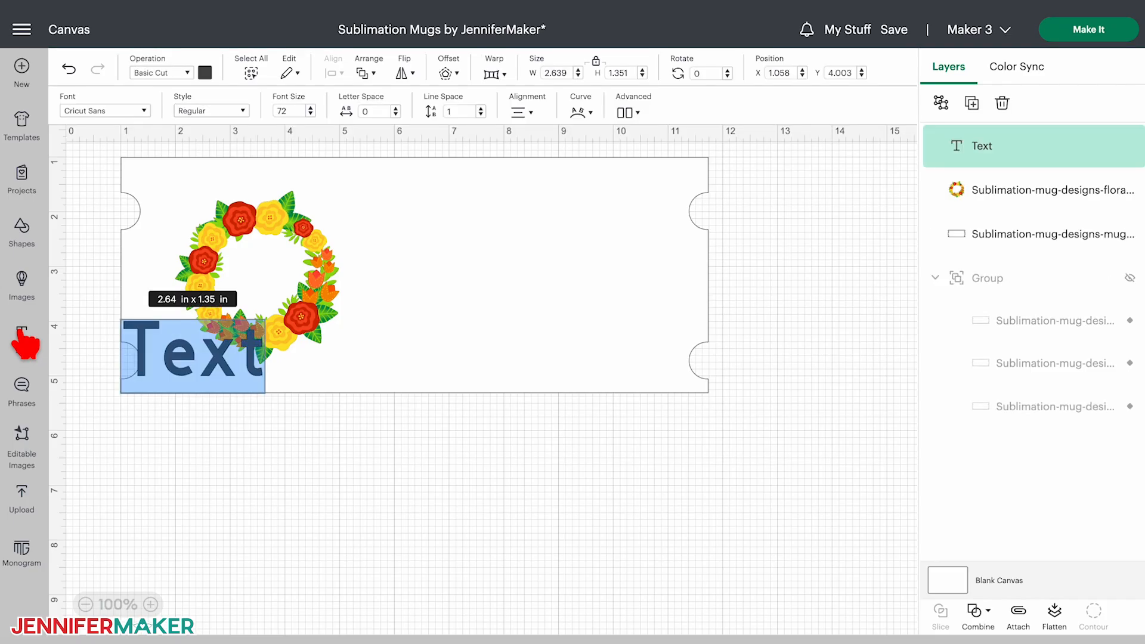
{"action": "left_click", "coordinate": [145, 110]}
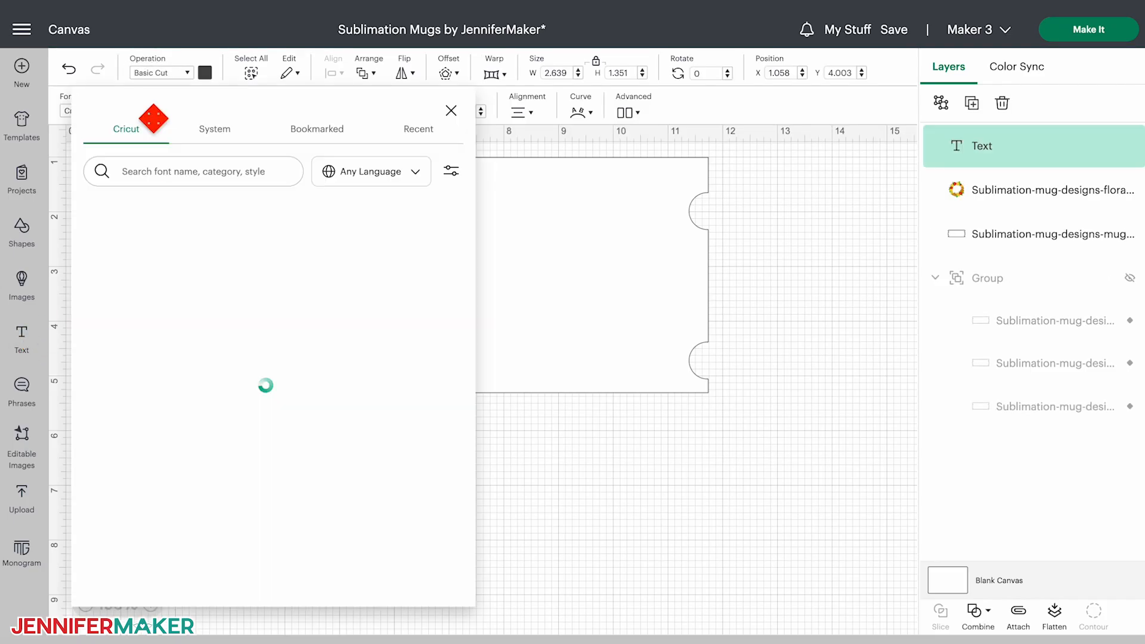
{"action": "left_click", "coordinate": [224, 131]}
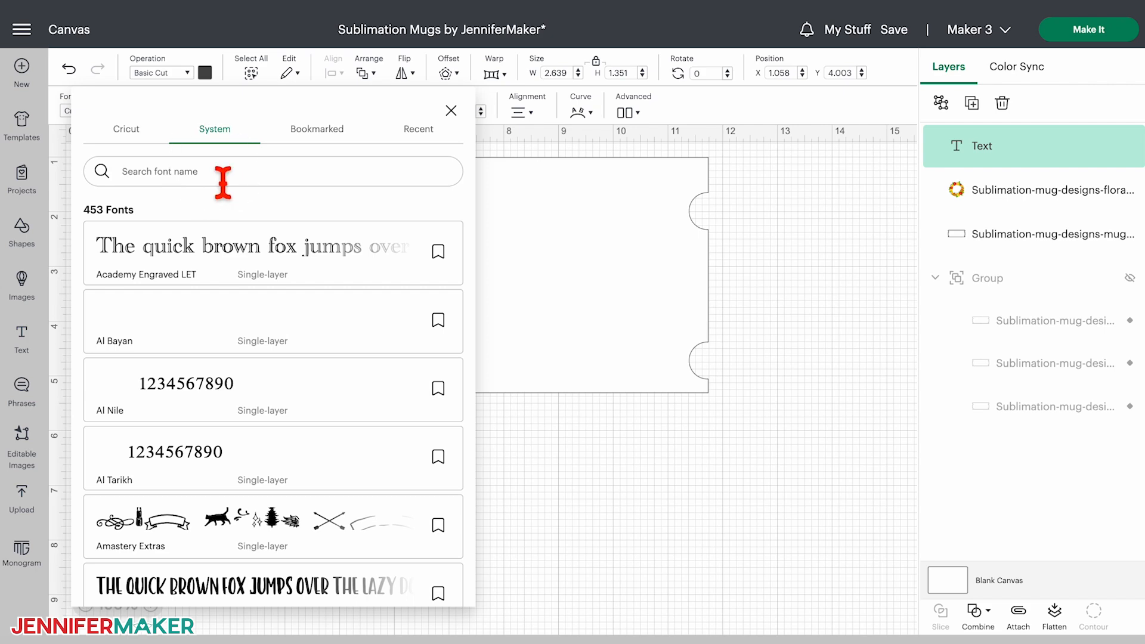
{"action": "type", "text": "beachwood"}
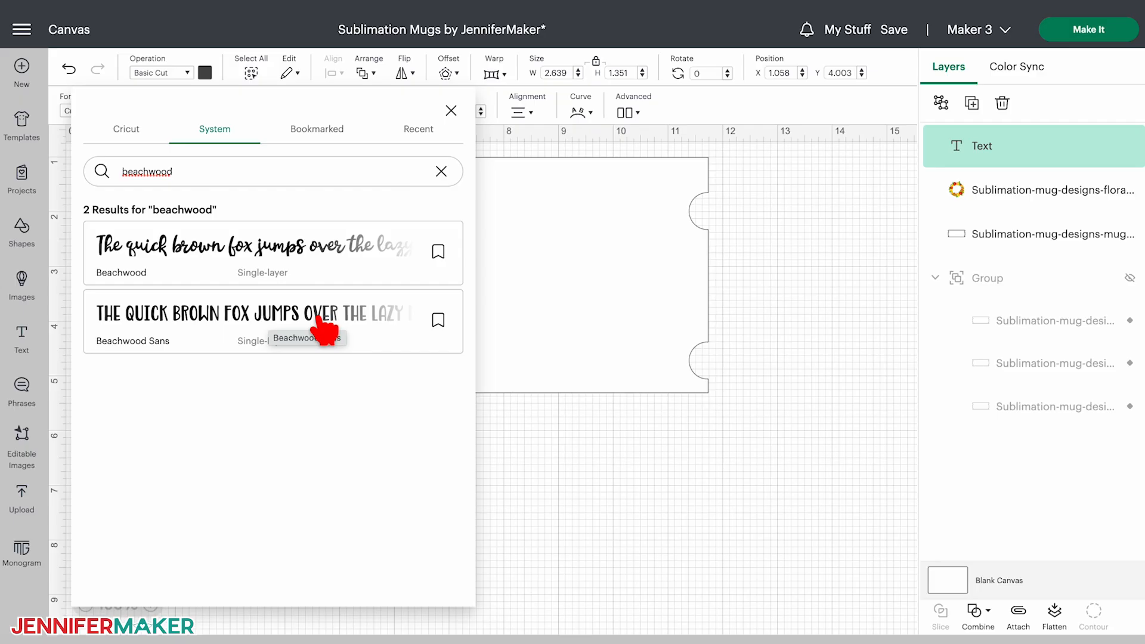
{"action": "left_click", "coordinate": [319, 322]}
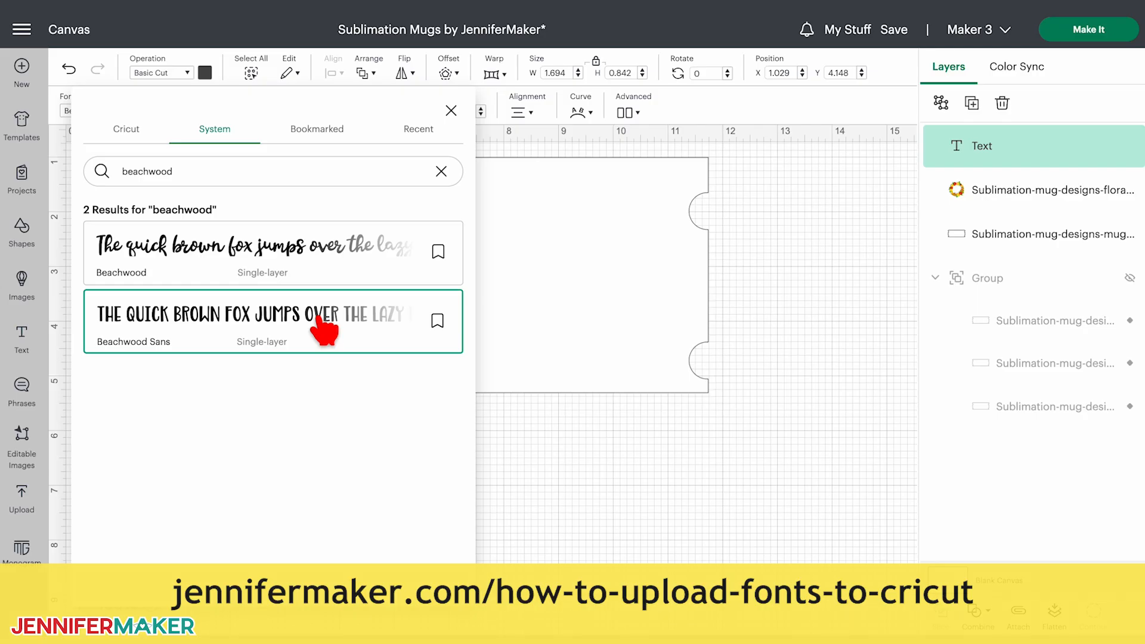
{"action": "left_click", "coordinate": [451, 111]}
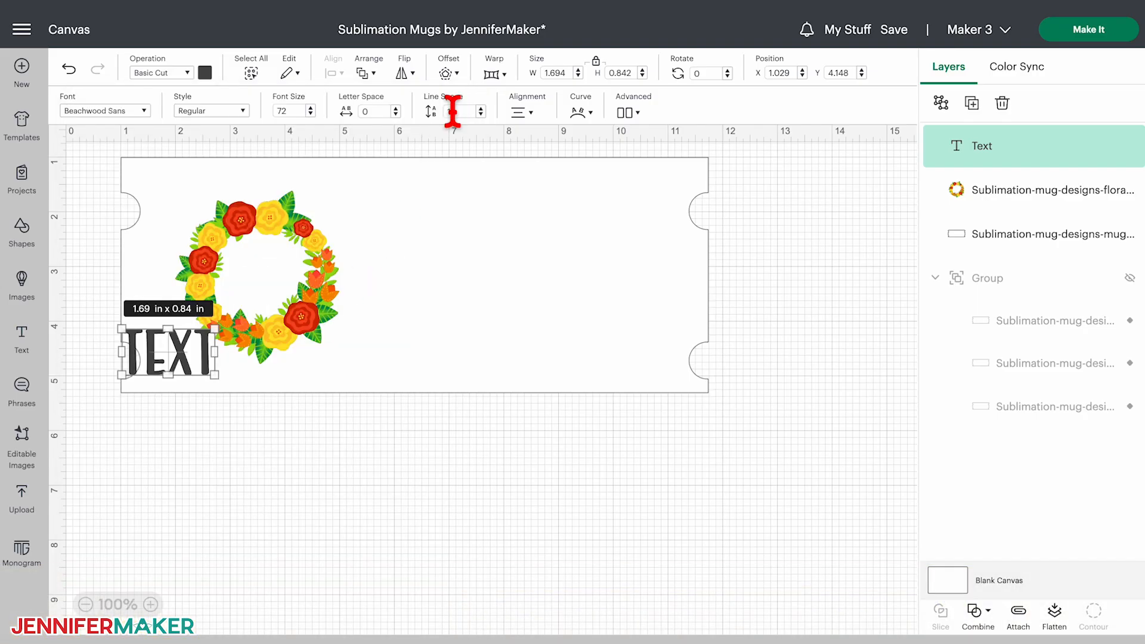
{"action": "double_click", "coordinate": [182, 355]}
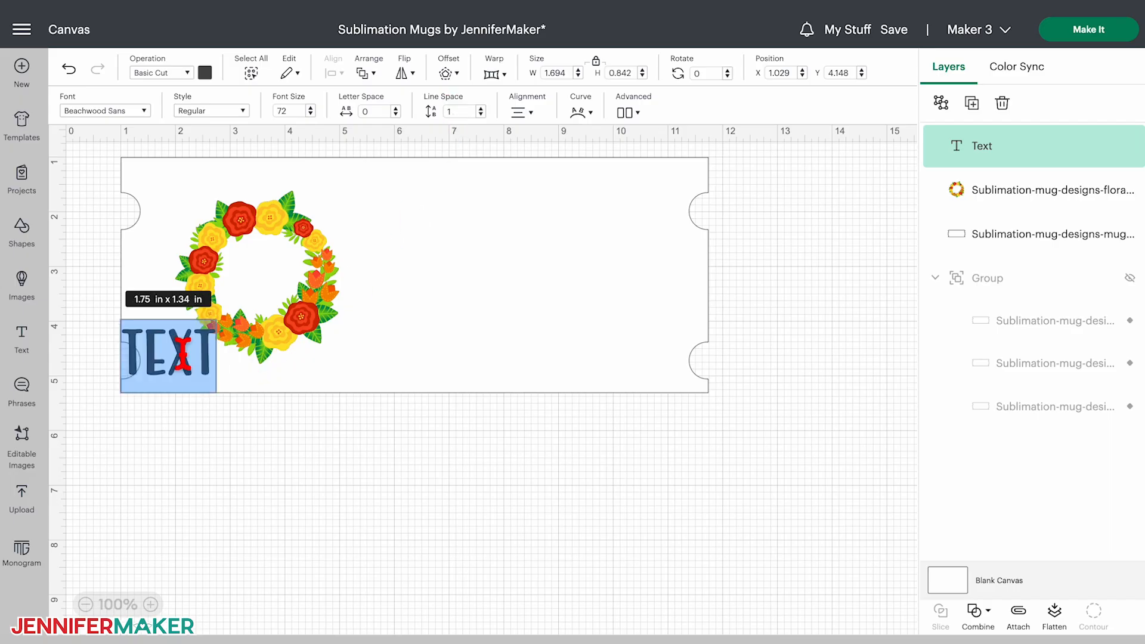
{"action": "type", "text": "a"}
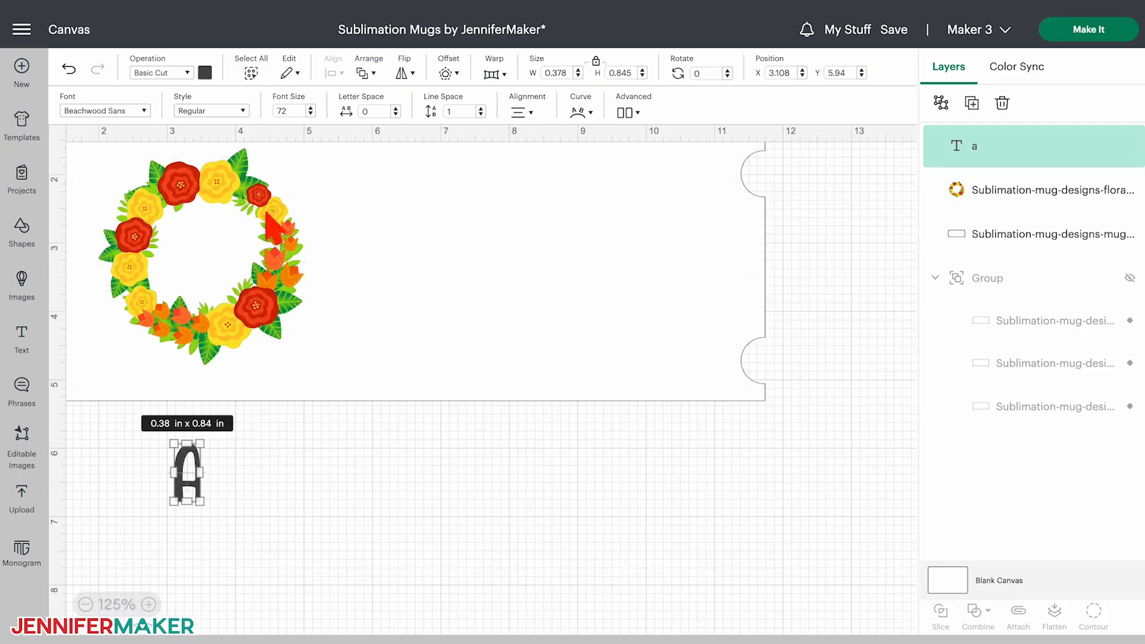
Color the letter black, place it inside the wreath and enlarge it to about 0.62 × 1.39 inches.
{"action": "left_click", "coordinate": [204, 72]}
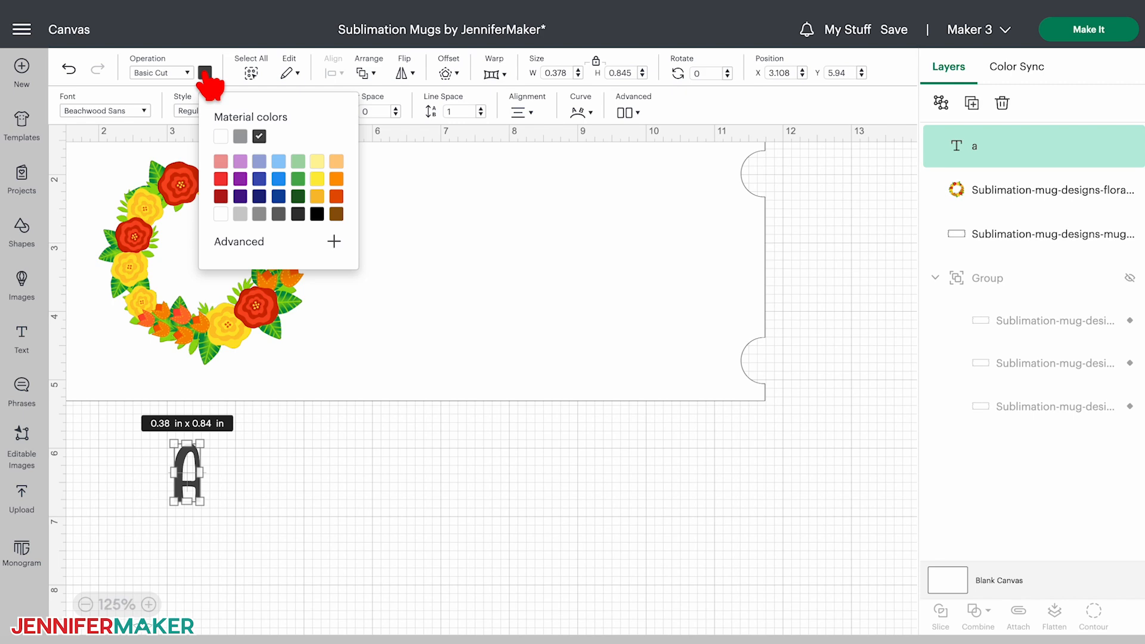
{"action": "left_click", "coordinate": [316, 213]}
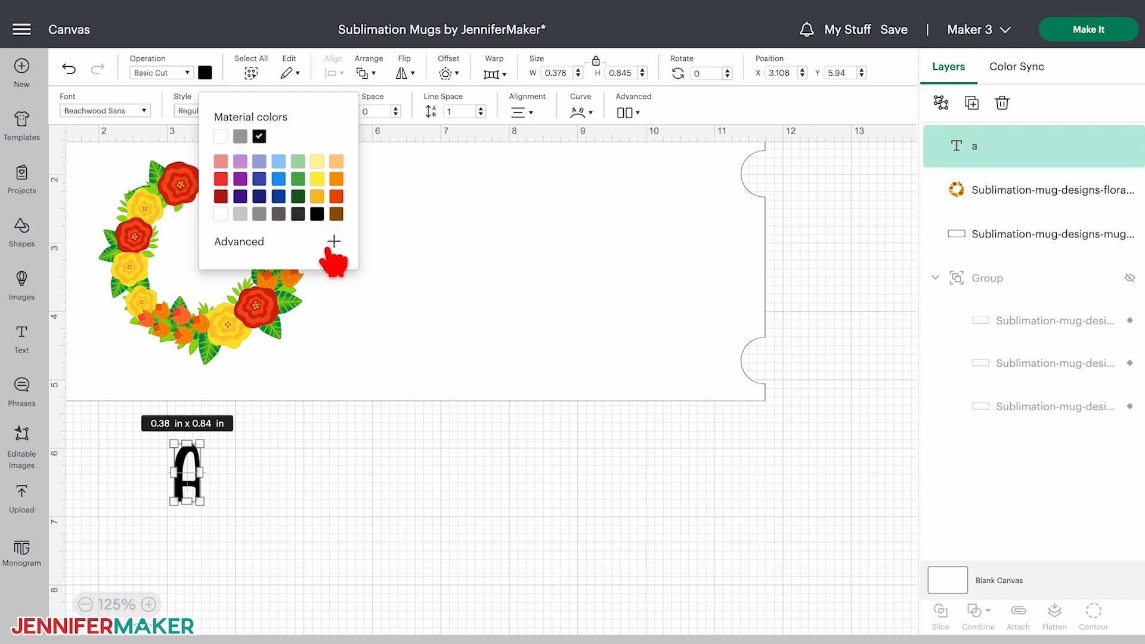
{"action": "left_click", "coordinate": [280, 474]}
{"action": "left_click_drag", "start_coordinate": [198, 490], "coordinate": [247, 327]}
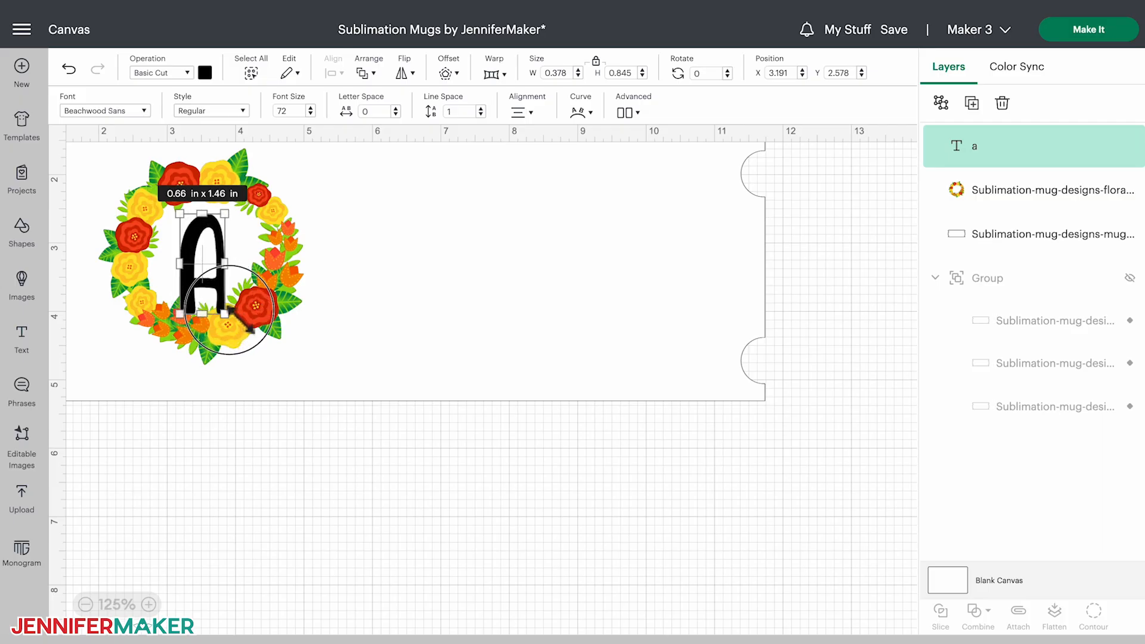
{"action": "left_click", "coordinate": [706, 447]}
Center the letter and the floral wreath on each other and flatten them into one printable image.
{"action": "left_click", "coordinate": [1060, 162]}
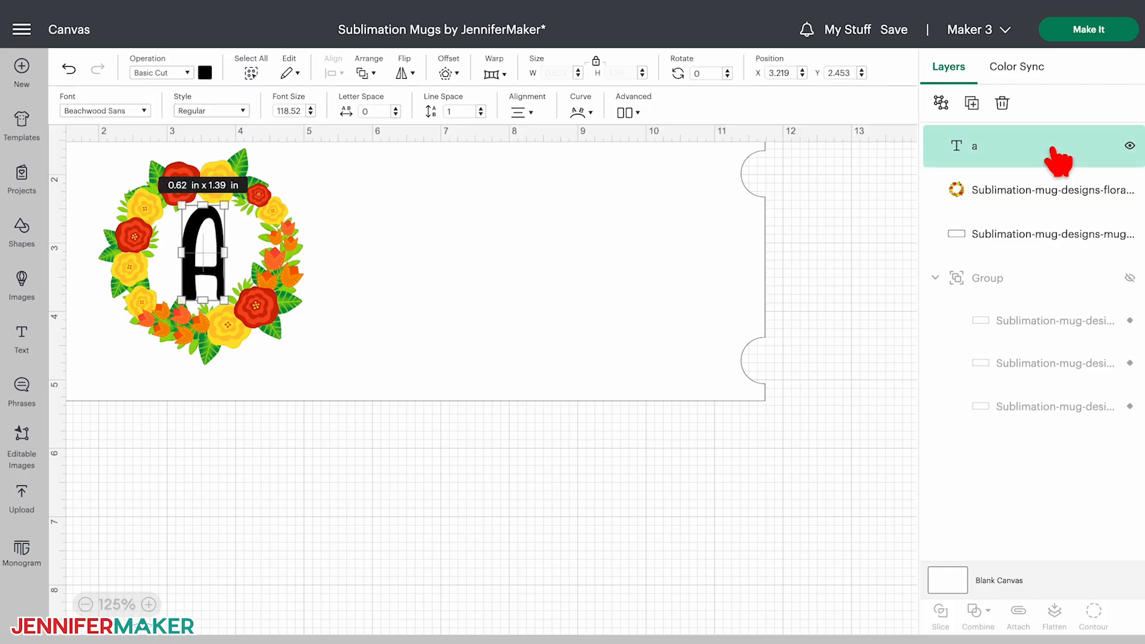
{"action": "left_click", "coordinate": [1046, 191], "text": "shift"}
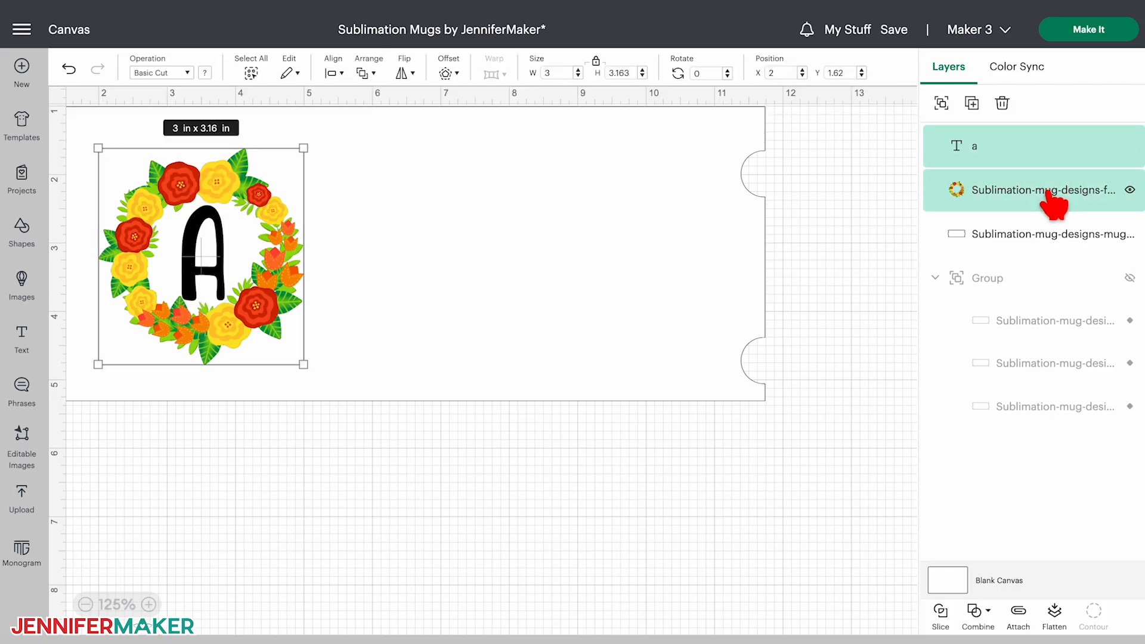
{"action": "left_click", "coordinate": [333, 73]}
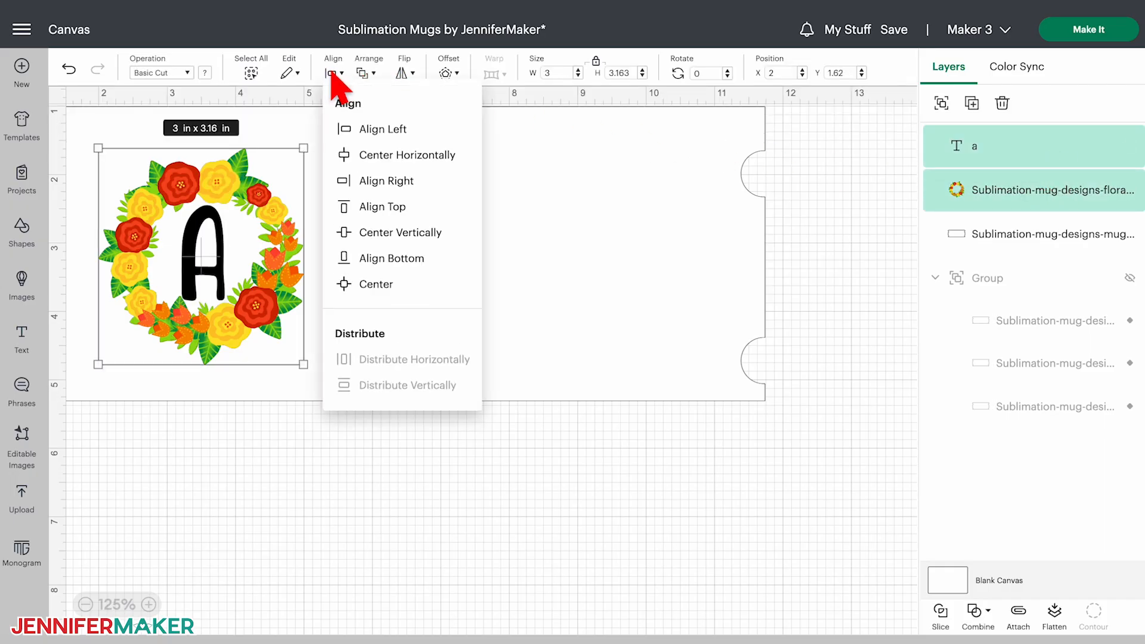
{"action": "left_click", "coordinate": [411, 293]}
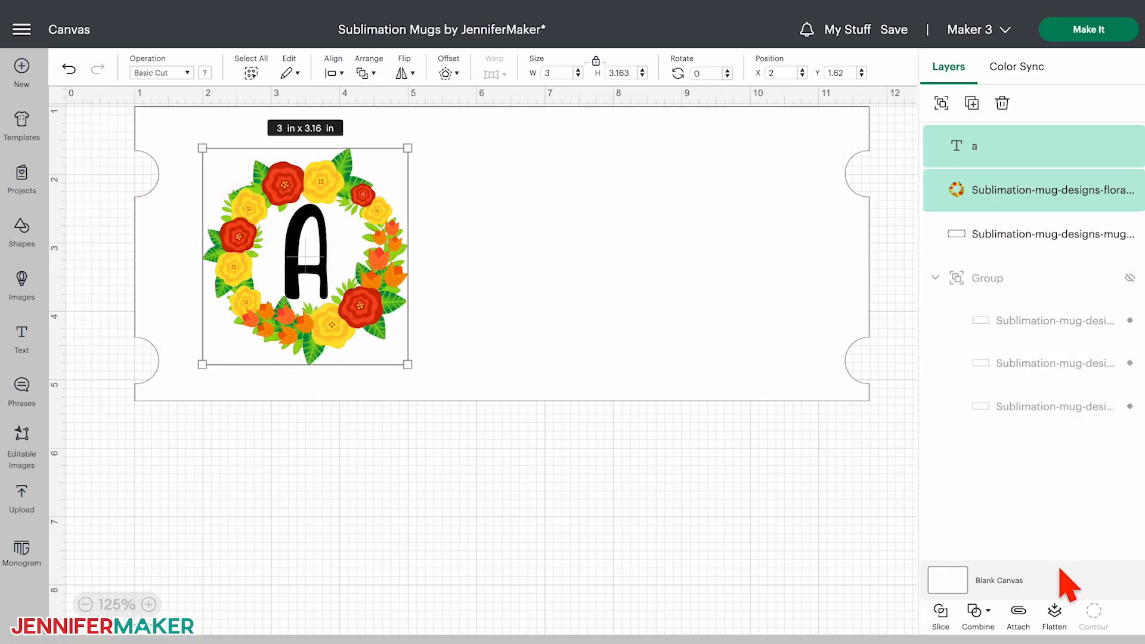
{"action": "left_click", "coordinate": [1054, 614]}
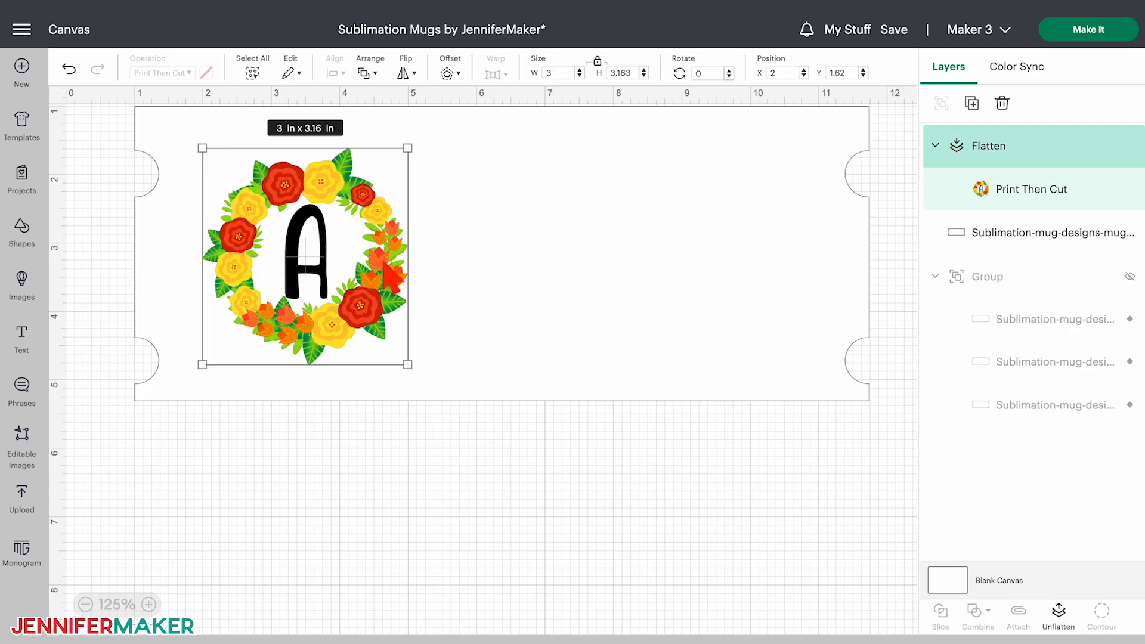
Duplicate the flattened monogram wreath and place the copy on the template's right part, at about X 7.617, Y 1.5.
{"action": "right_click", "coordinate": [300, 240]}
{"action": "left_click", "coordinate": [317, 233]}
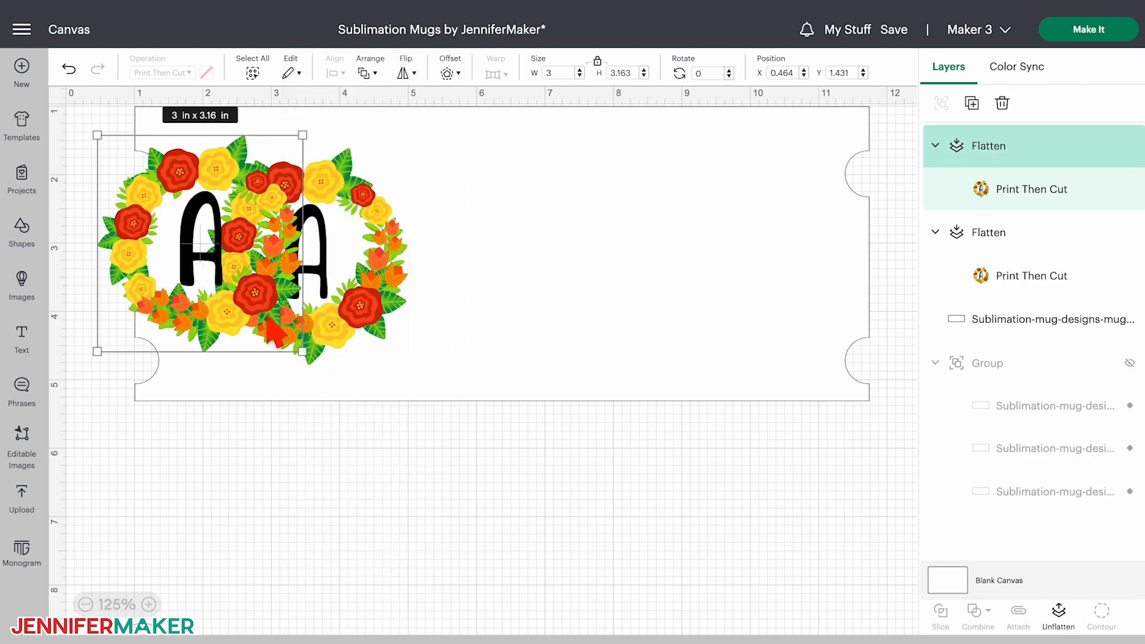
{"action": "left_click_drag", "start_coordinate": [242, 337], "coordinate": [717, 328]}
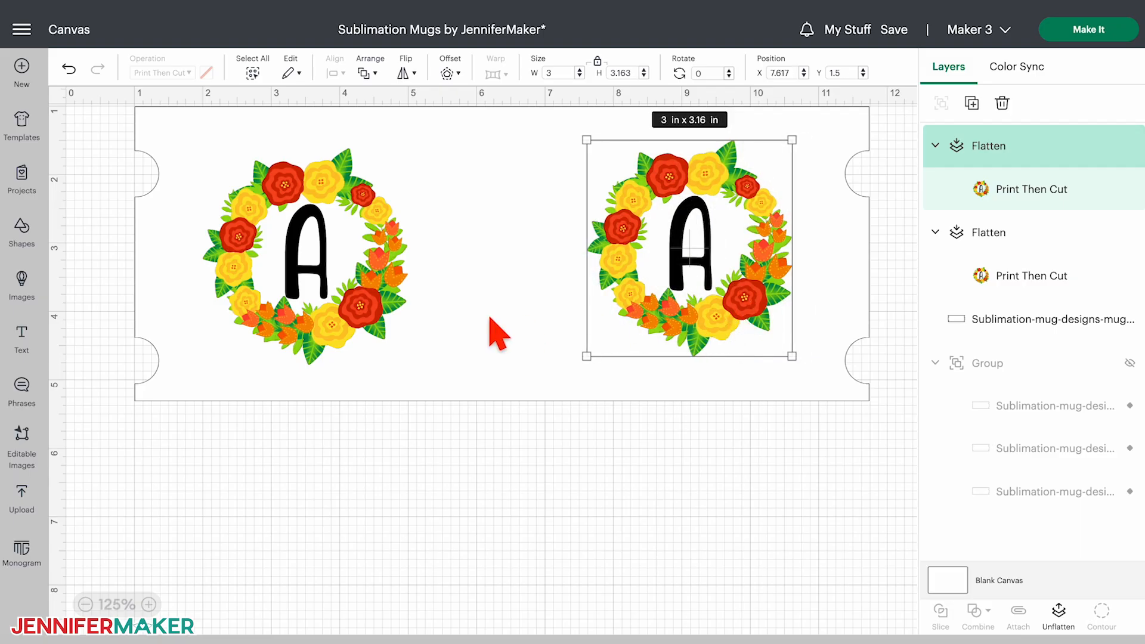
Center both monogram wreaths and the mug template vertically and flatten them together.
{"action": "left_click_drag", "start_coordinate": [88, 118], "coordinate": [895, 477]}
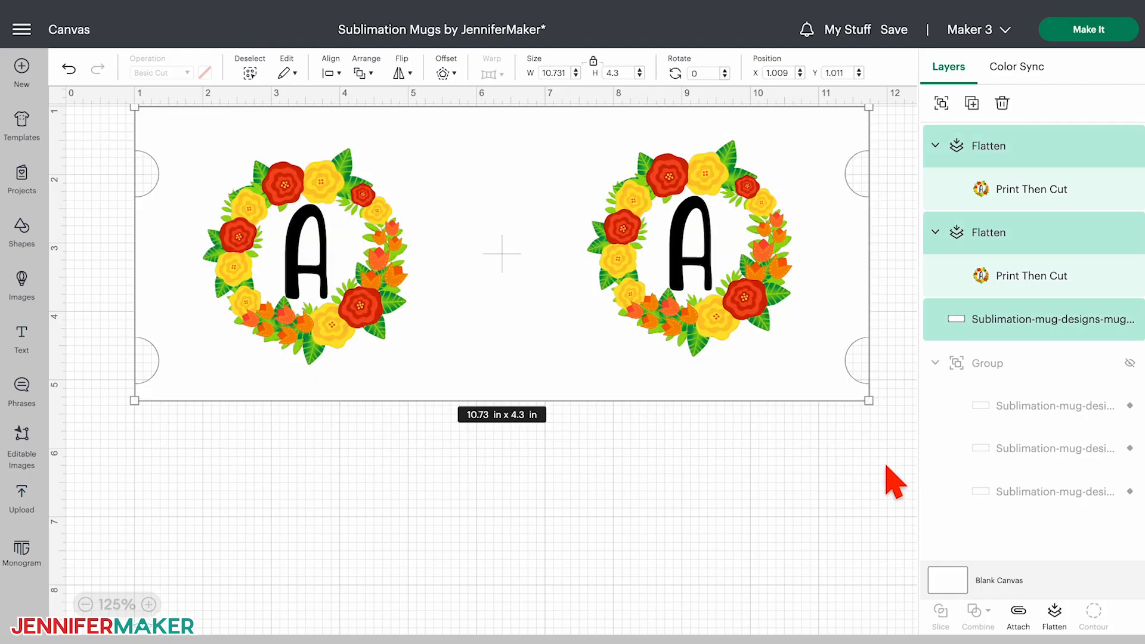
{"action": "left_click", "coordinate": [327, 73]}
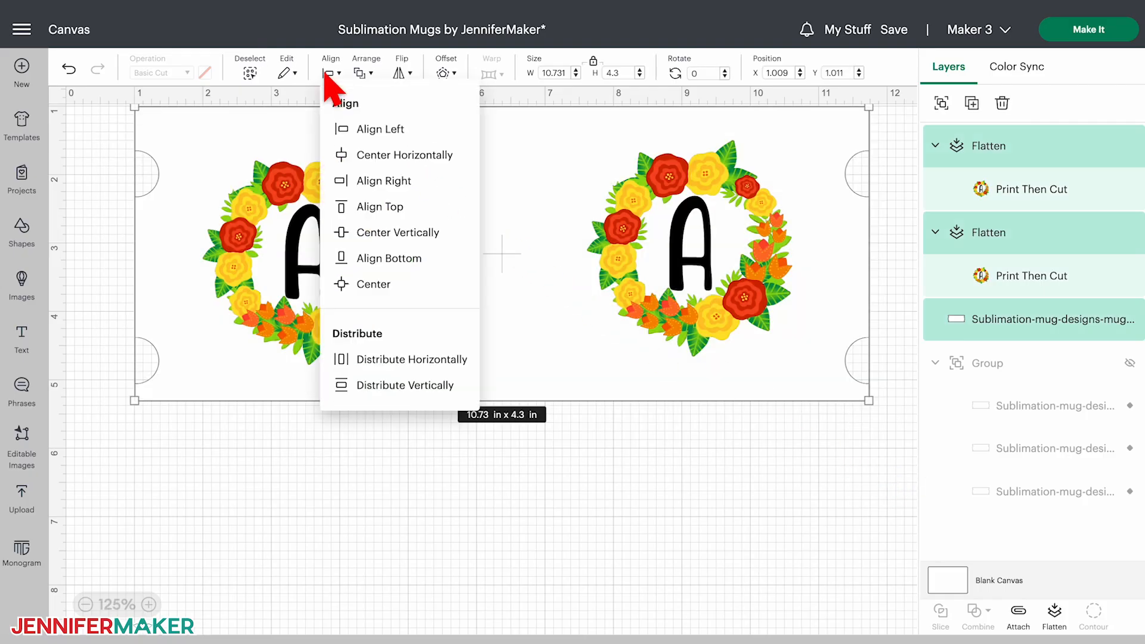
{"action": "left_click", "coordinate": [420, 233]}
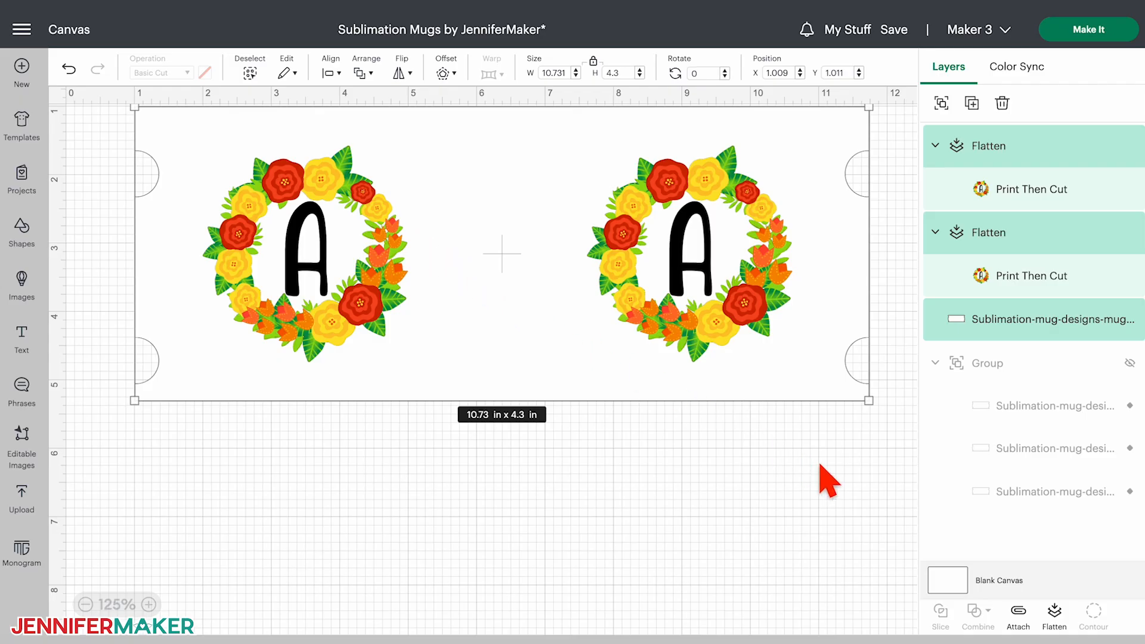
{"action": "left_click", "coordinate": [1054, 614]}
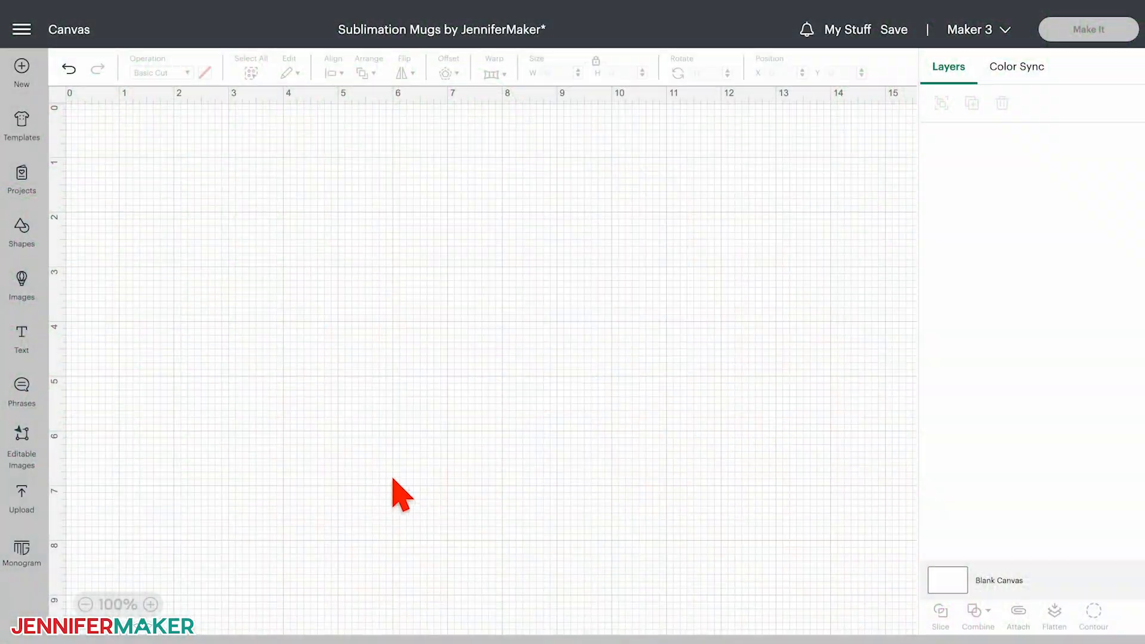
Add the previously uploaded mug wrap template set to the blank canvas.
{"action": "left_click", "coordinate": [24, 498]}
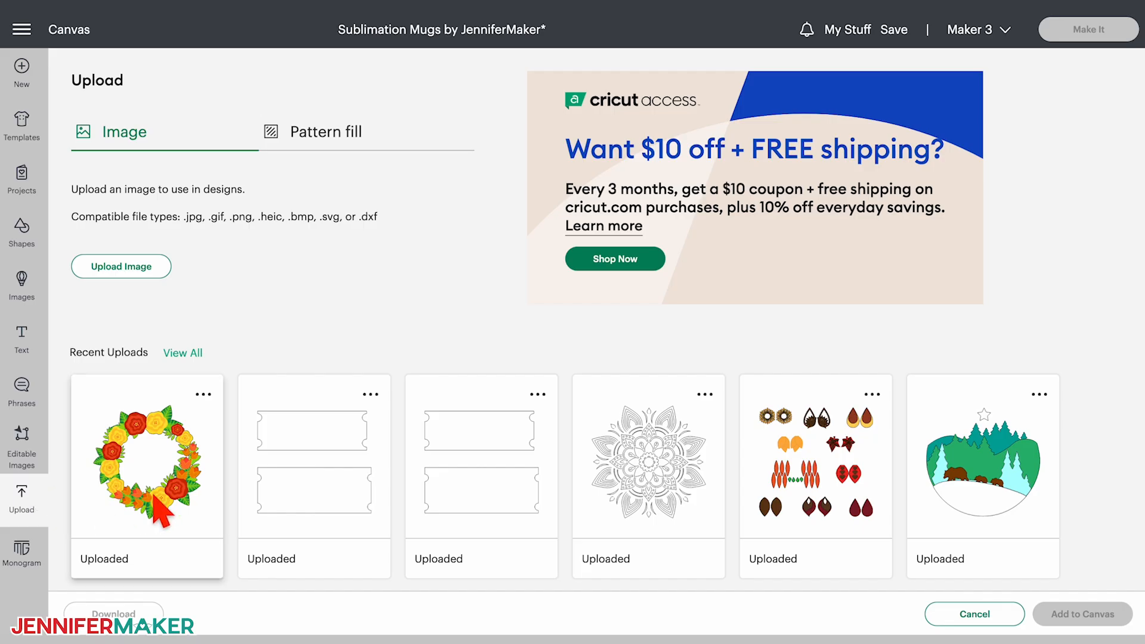
{"action": "left_click", "coordinate": [317, 504]}
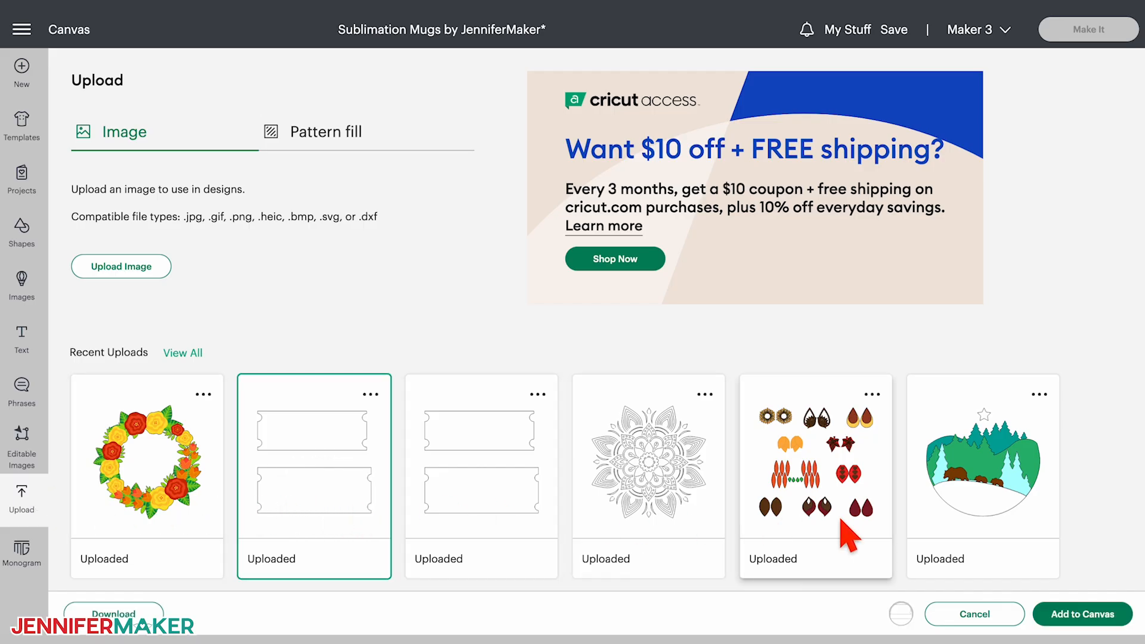
{"action": "left_click", "coordinate": [1097, 620]}
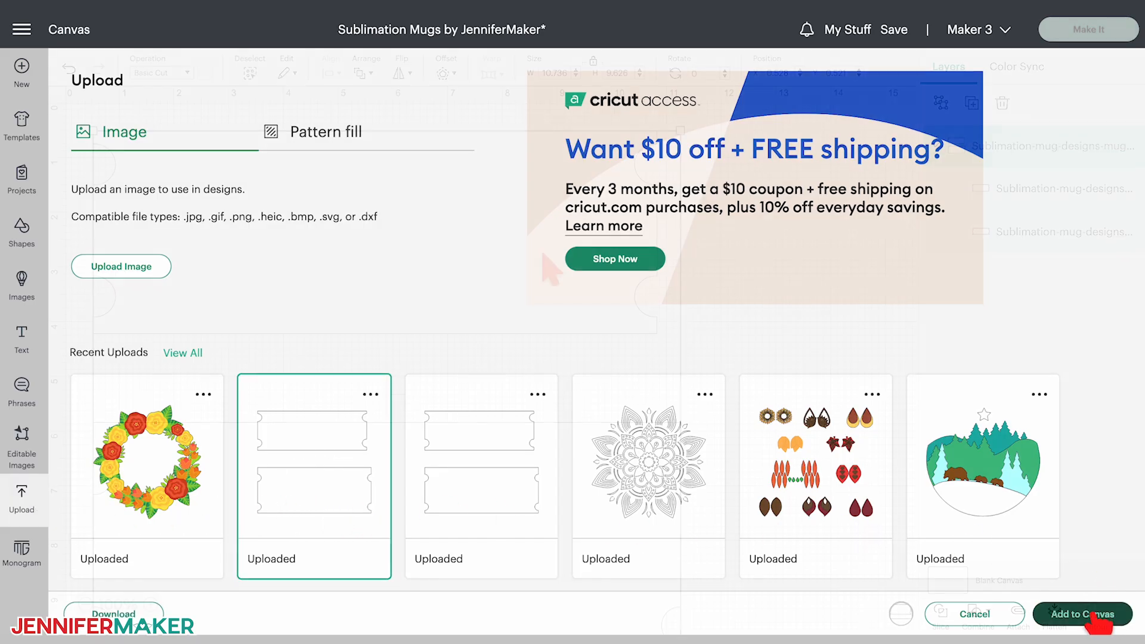
Ungroup the two mug templates and delete the smaller 10.3 × 3.7 inch one.
{"action": "right_click", "coordinate": [539, 261]}
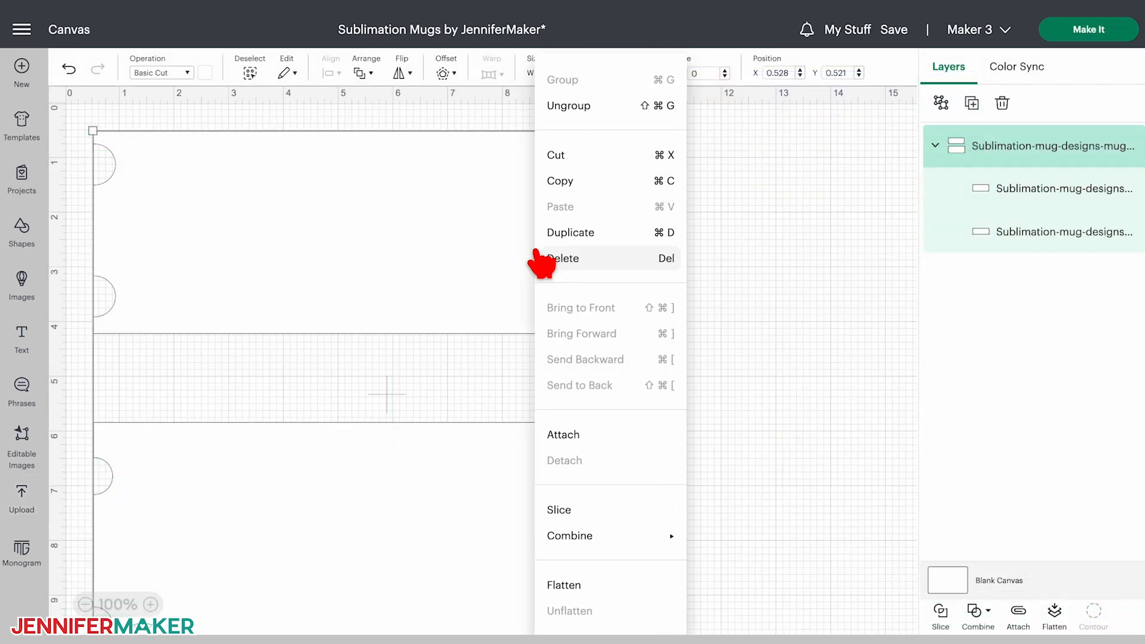
{"action": "left_click", "coordinate": [593, 106]}
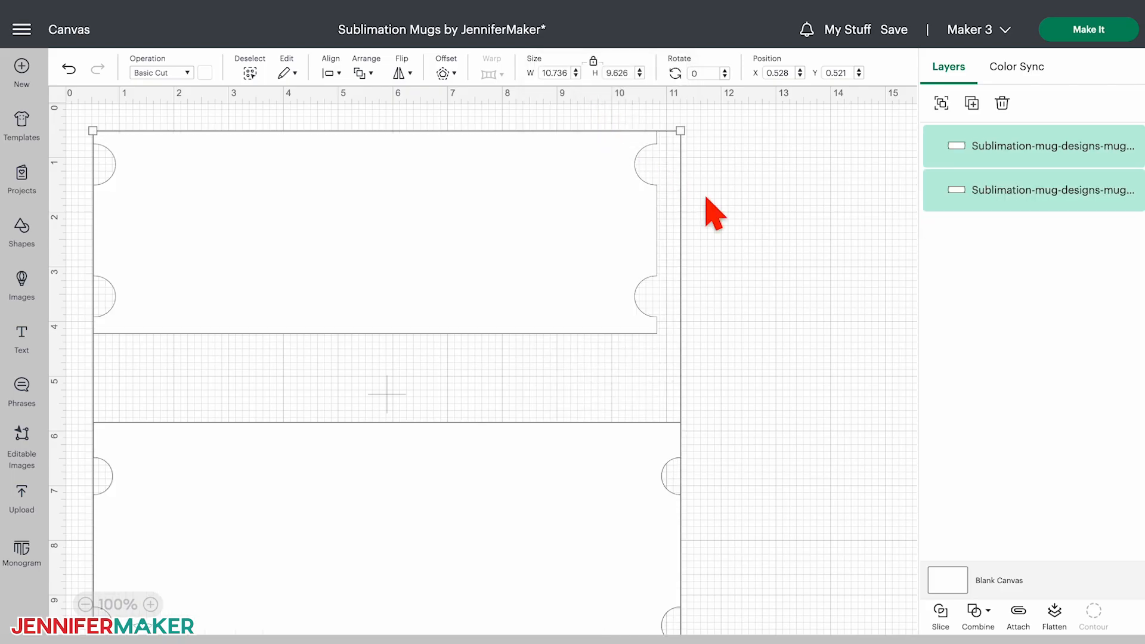
{"action": "left_click", "coordinate": [742, 226]}
{"action": "left_click", "coordinate": [643, 230]}
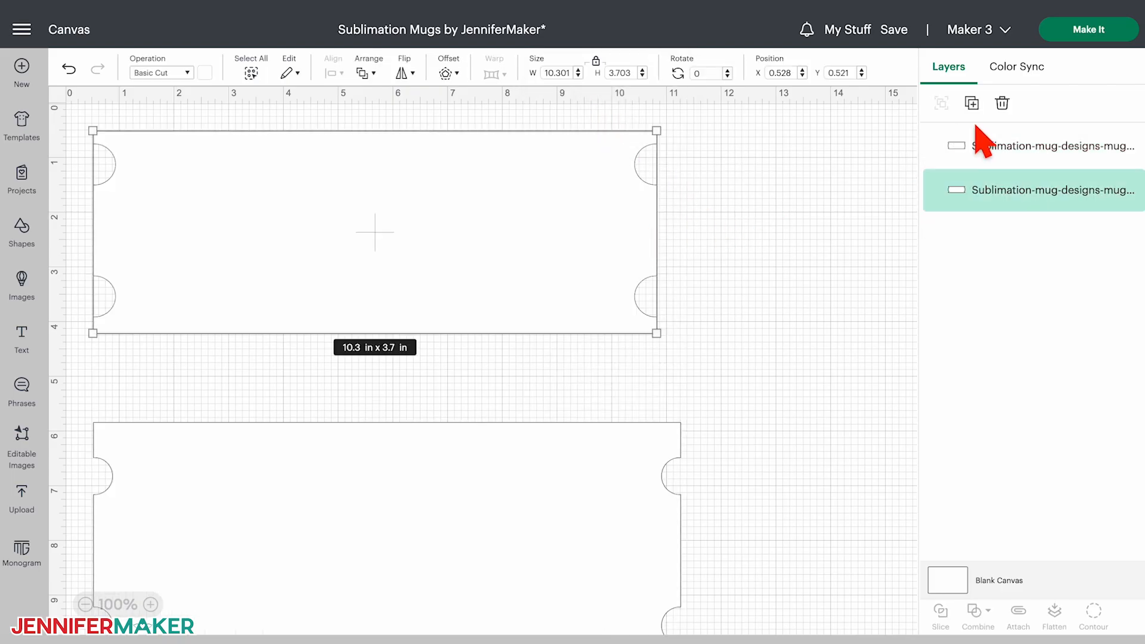
{"action": "left_click", "coordinate": [1002, 104]}
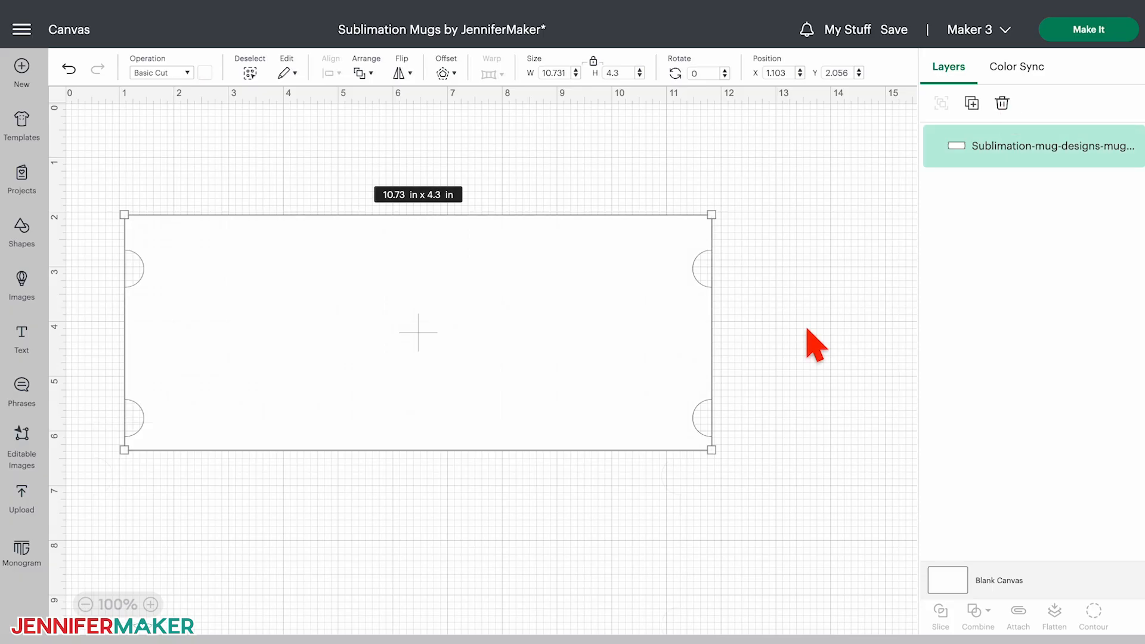
Duplicate the remaining 10.73 × 4.3 inch mug template three times.
{"action": "right_click", "coordinate": [534, 339]}
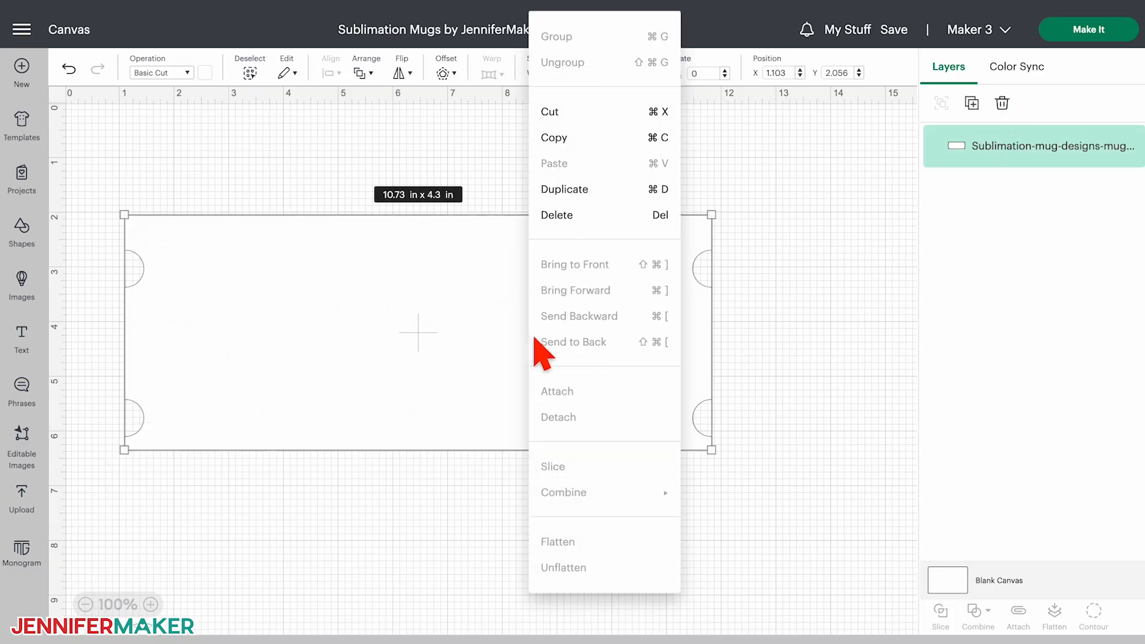
{"action": "left_click", "coordinate": [579, 189]}
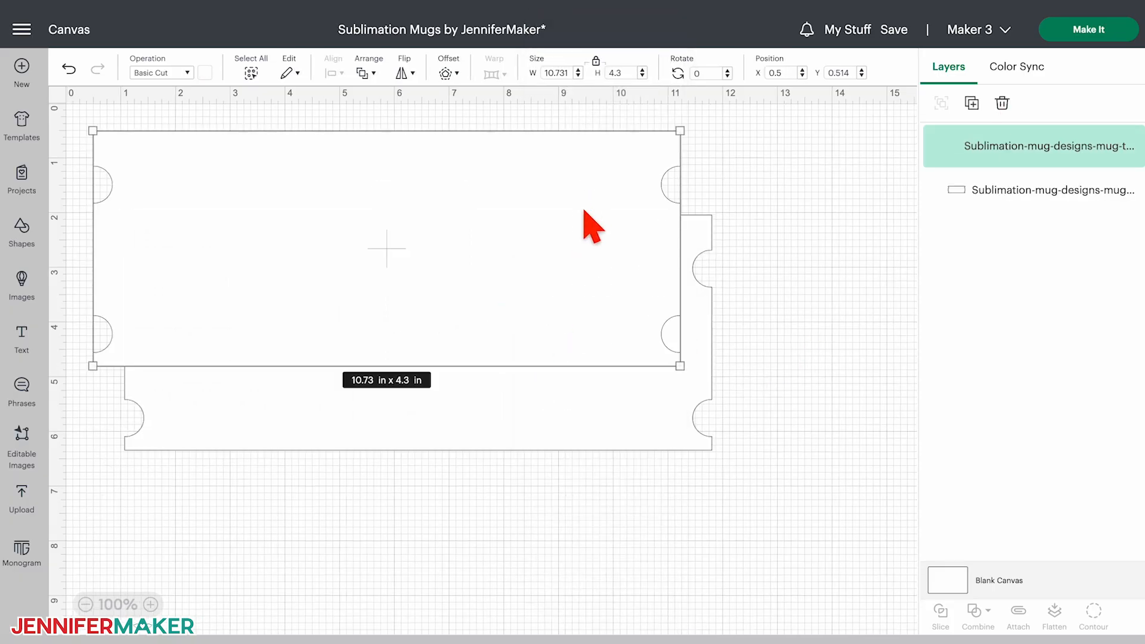
{"action": "right_click", "coordinate": [583, 211]}
{"action": "left_click", "coordinate": [605, 231]}
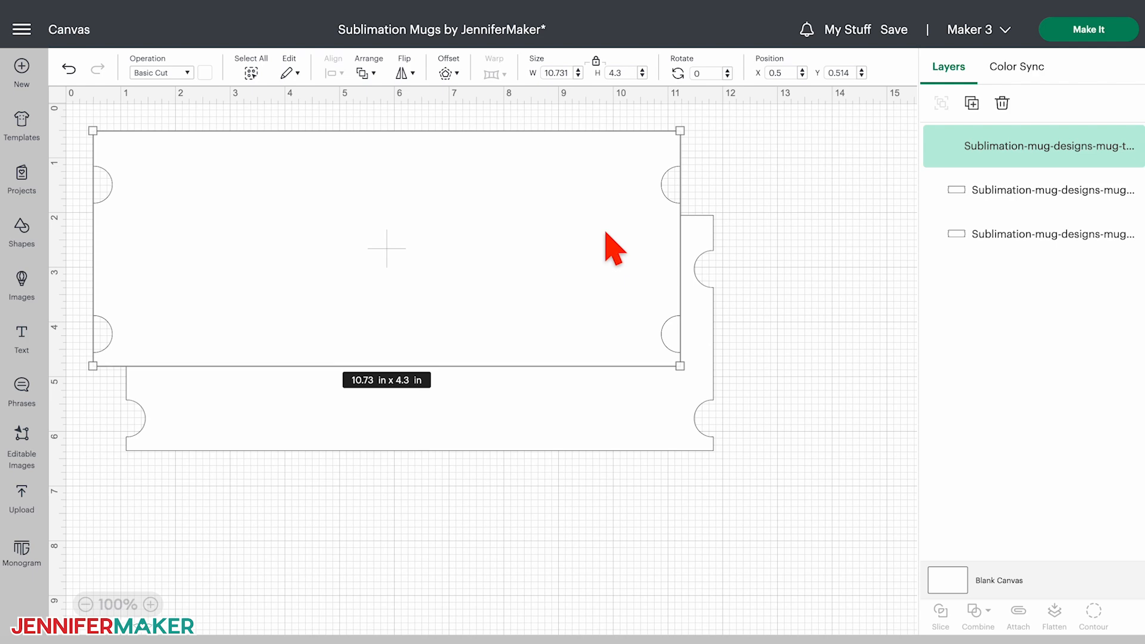
{"action": "right_click", "coordinate": [605, 233]}
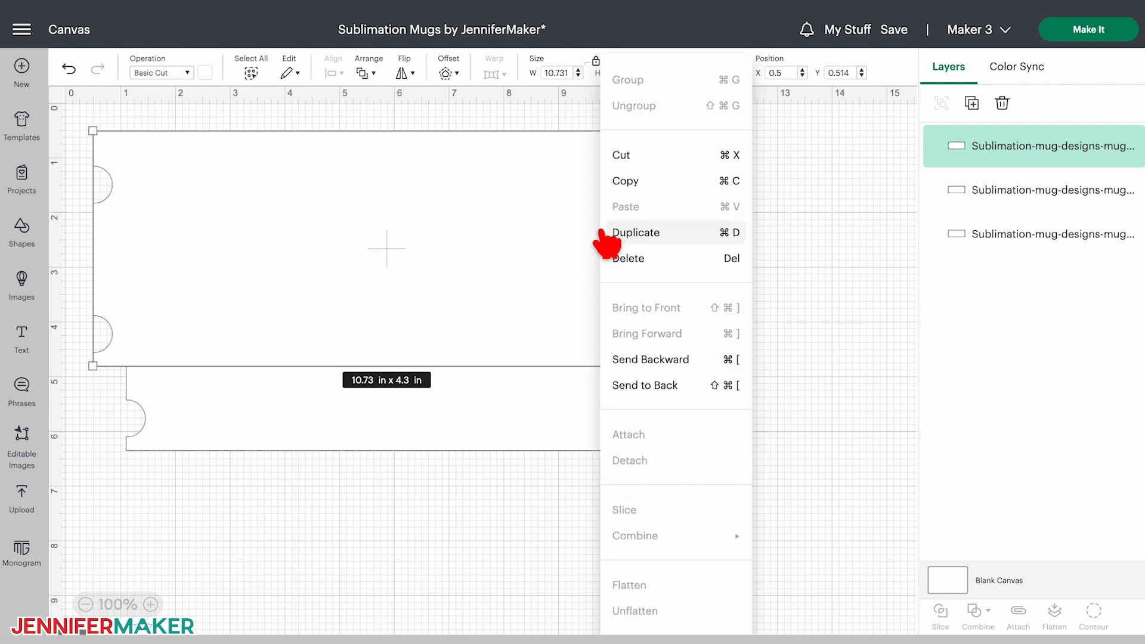
{"action": "left_click", "coordinate": [614, 232]}
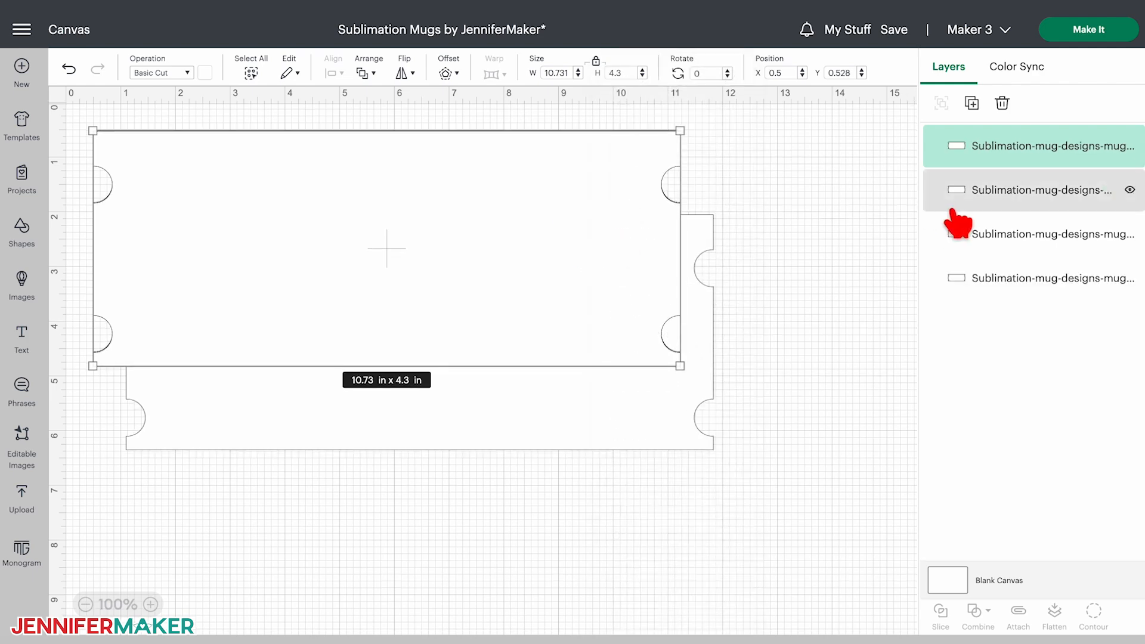
Group three of the four mug templates and hide that group on the canvas.
{"action": "left_click", "coordinate": [965, 193], "text": "shift"}
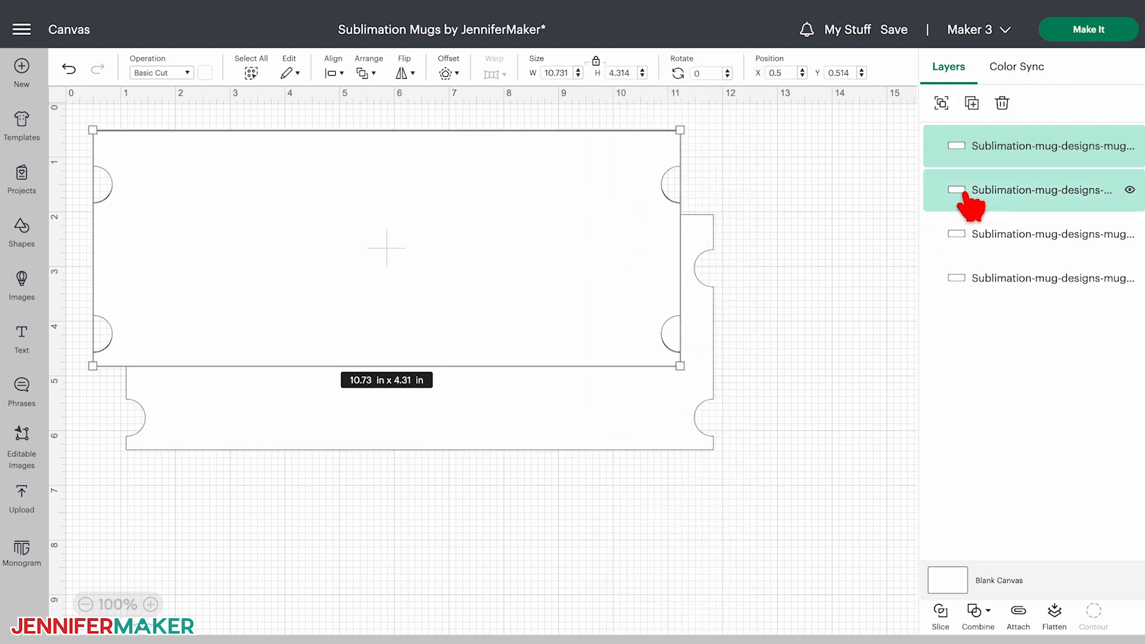
{"action": "right_click", "coordinate": [977, 234]}
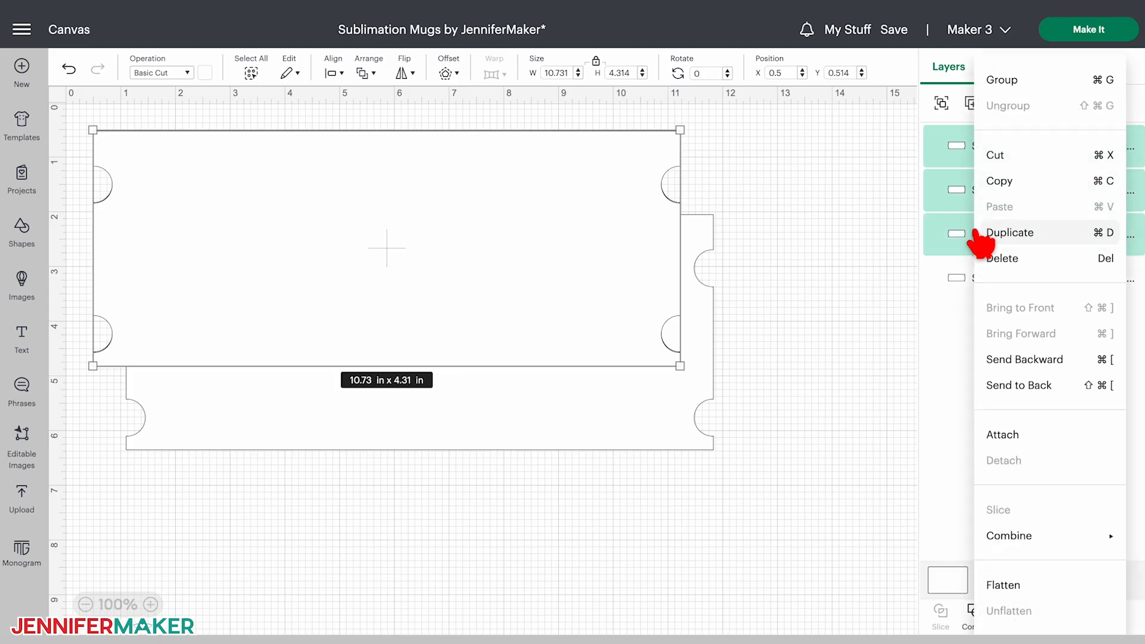
{"action": "left_click", "coordinate": [1036, 83]}
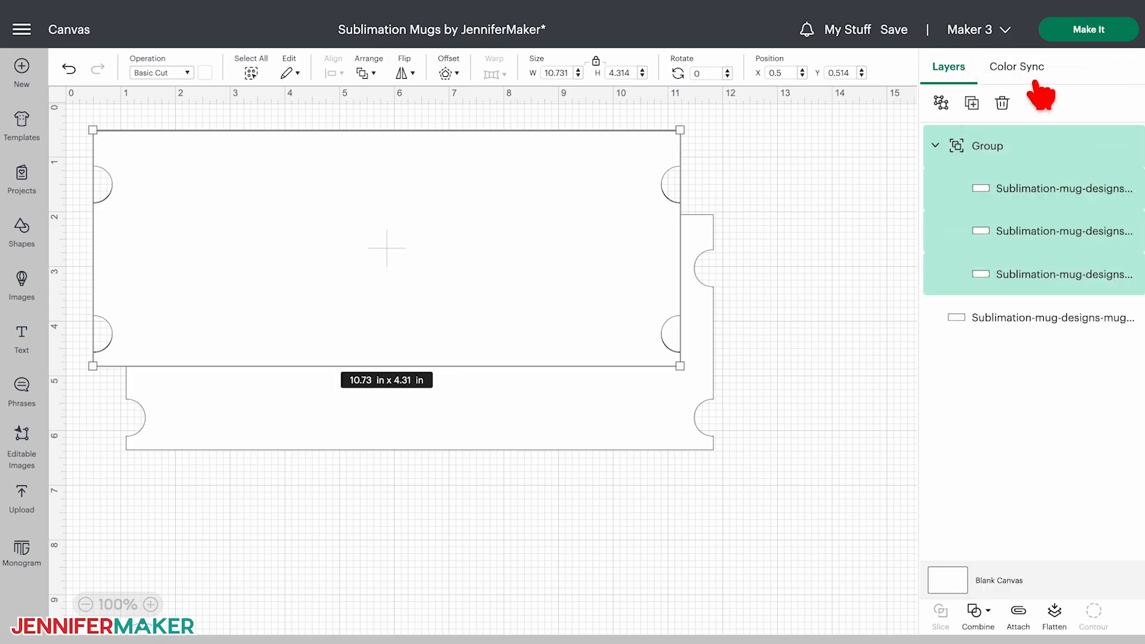
{"action": "left_click", "coordinate": [1128, 146]}
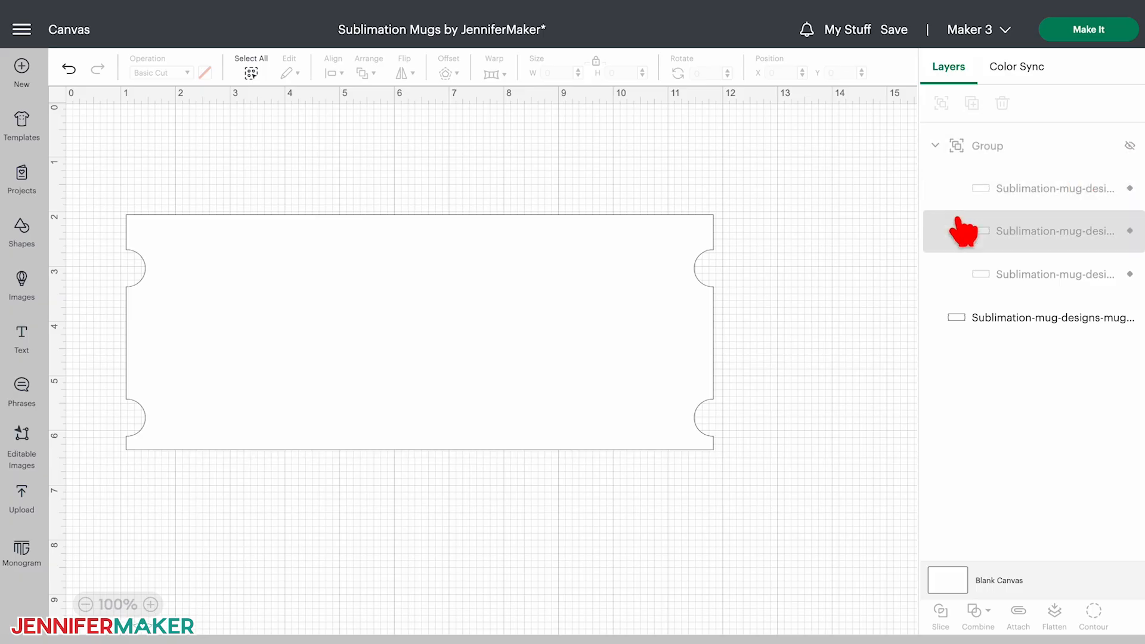
{"action": "left_click", "coordinate": [424, 349]}
{"action": "left_click_drag", "start_coordinate": [423, 340], "coordinate": [416, 292]}
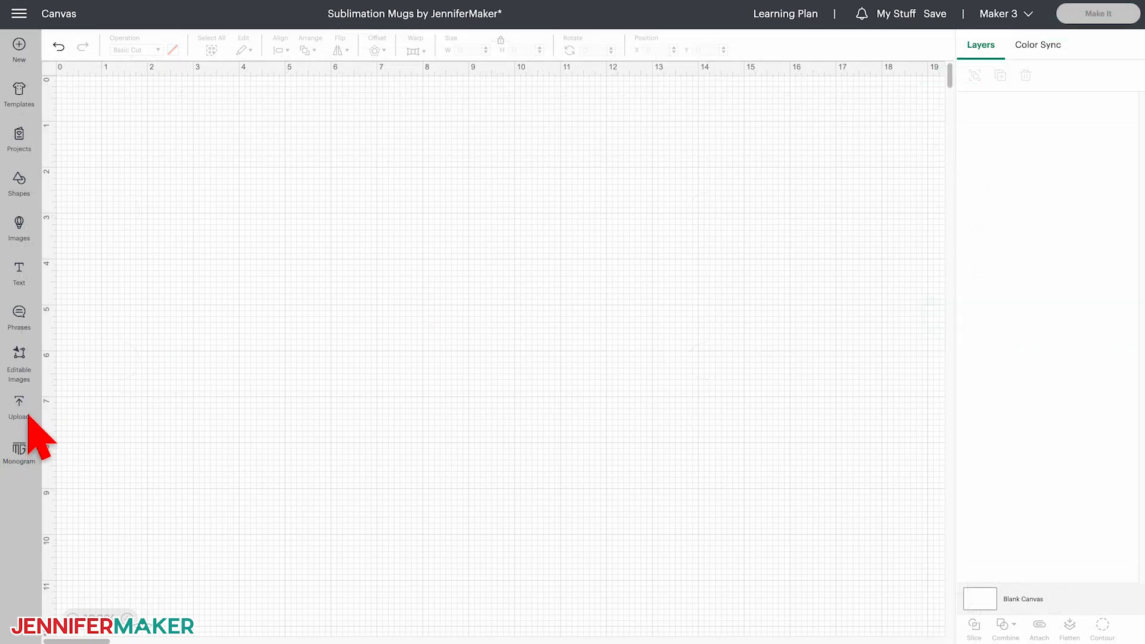
Start an image upload with sublimation-mug-designs-floral-bunch-1-jennifermaker-PNG.png from the PNG folder.
{"action": "left_click", "coordinate": [19, 409]}
{"action": "left_click", "coordinate": [95, 210]}
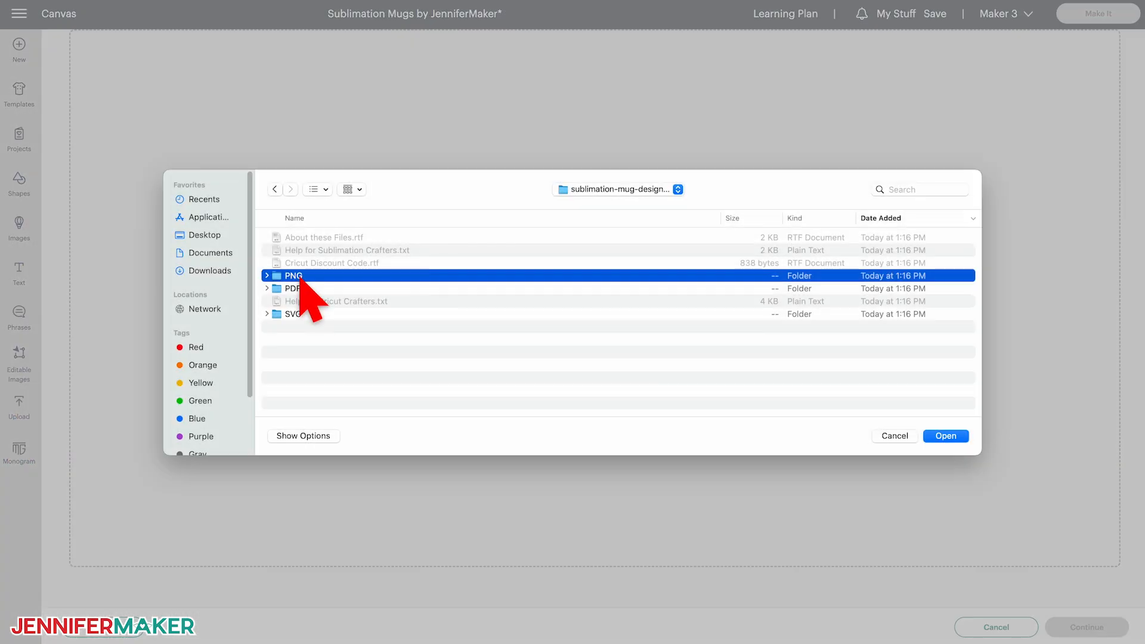
{"action": "double_click", "coordinate": [301, 276]}
{"action": "left_click", "coordinate": [301, 276]}
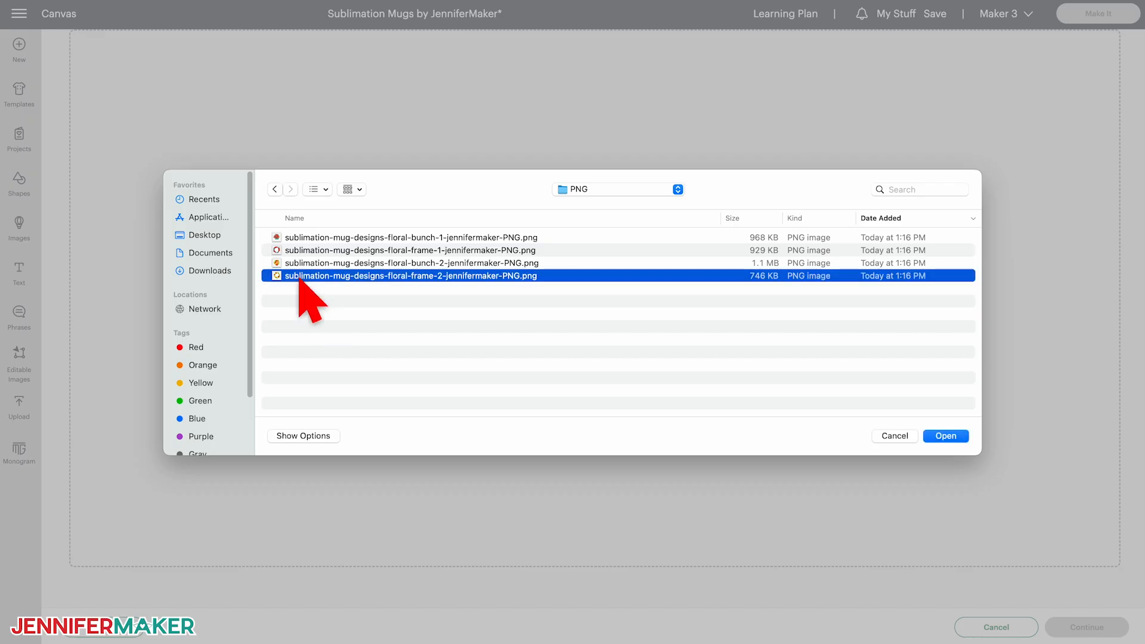
{"action": "left_click", "coordinate": [336, 238]}
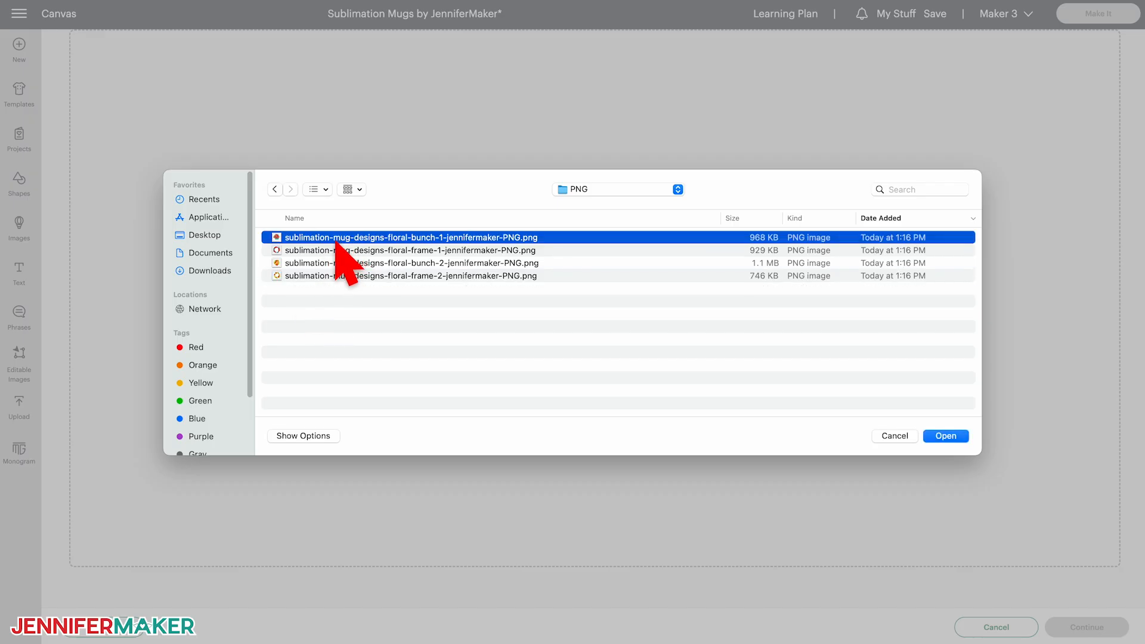
{"action": "left_click", "coordinate": [946, 436]}
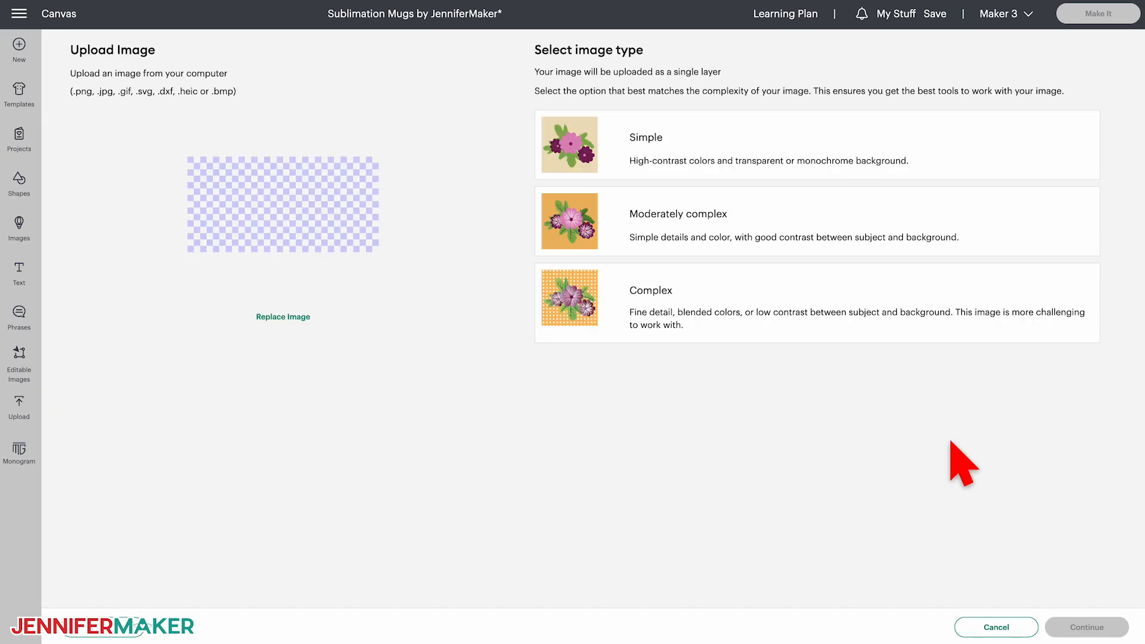
Upload the floral bunch as a Complex, Print Then Cut image without removing any background.
{"action": "left_click", "coordinate": [796, 331]}
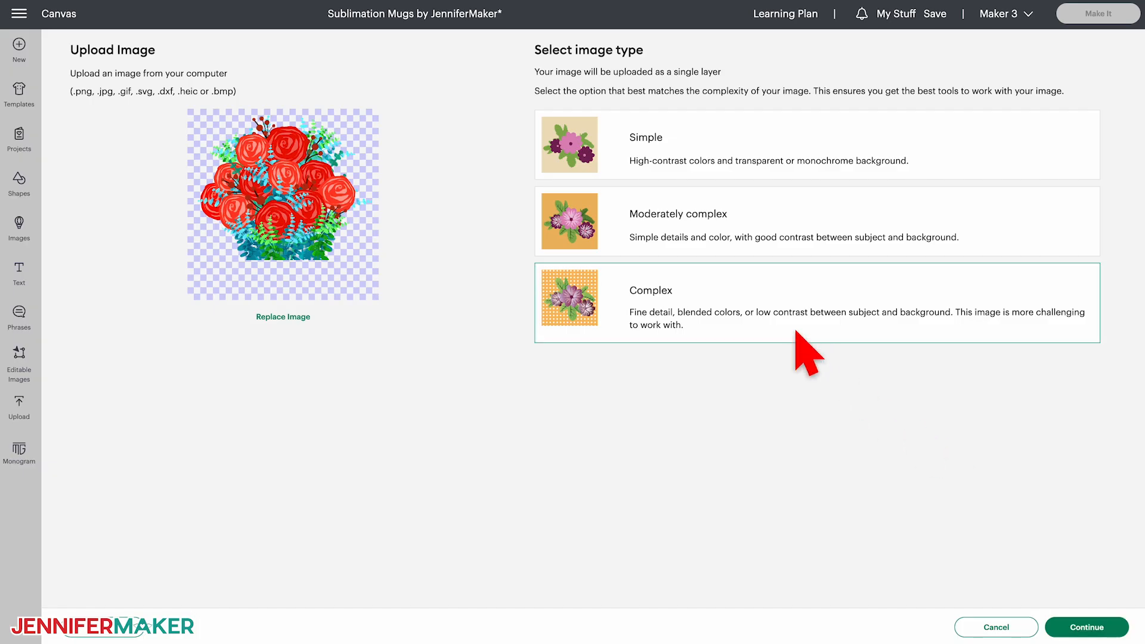
{"action": "left_click", "coordinate": [1081, 631]}
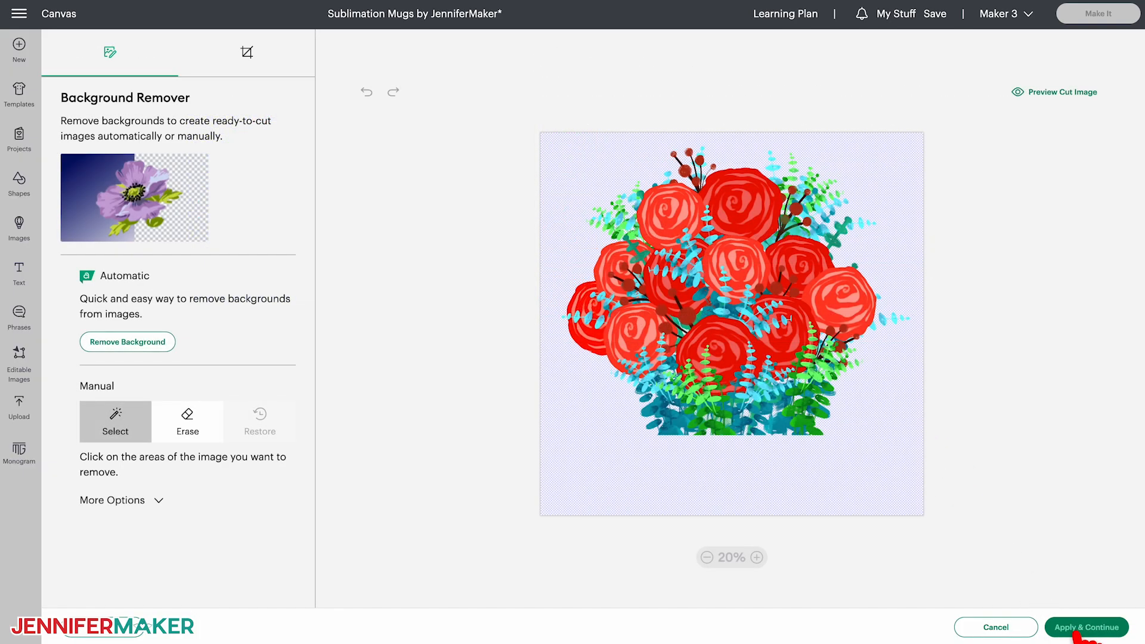
{"action": "left_click", "coordinate": [1079, 631]}
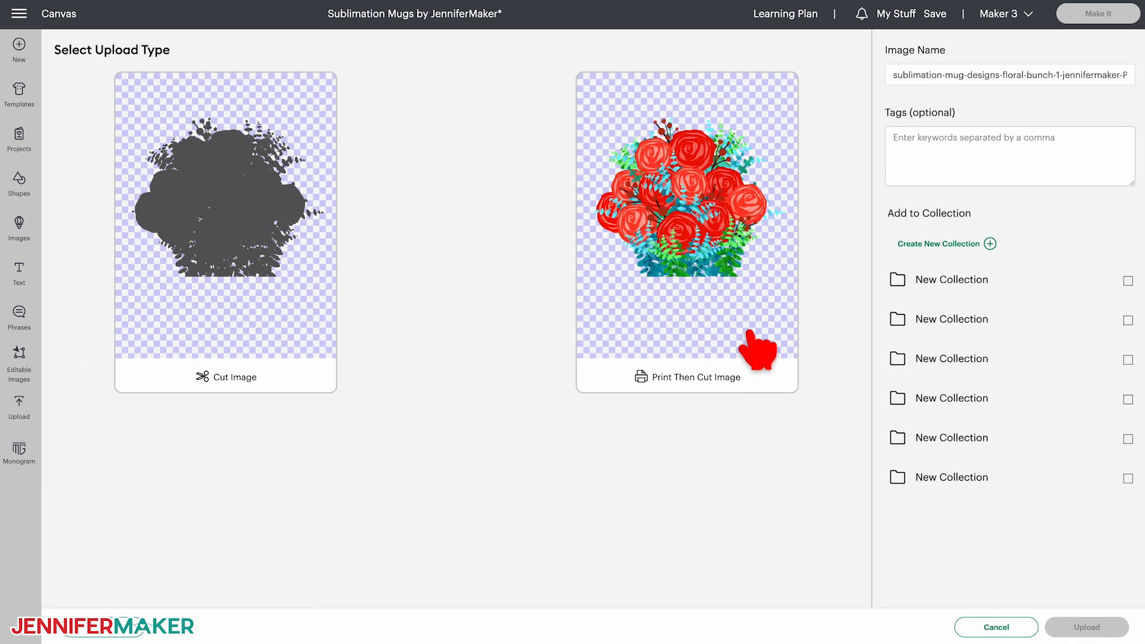
{"action": "left_click", "coordinate": [750, 329]}
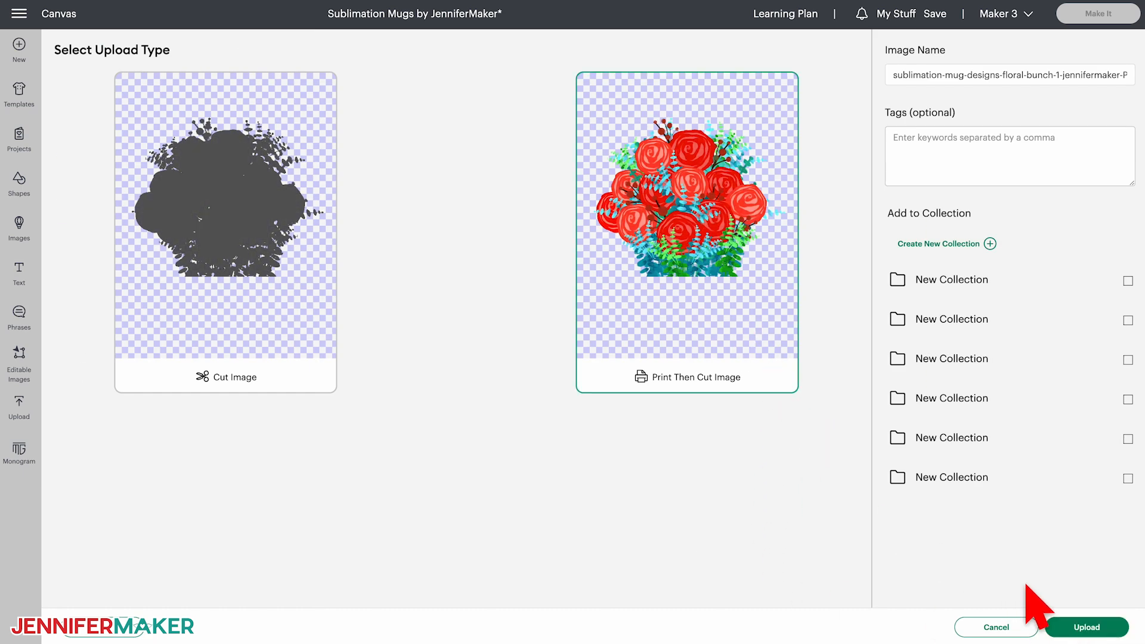
{"action": "left_click", "coordinate": [1085, 631]}
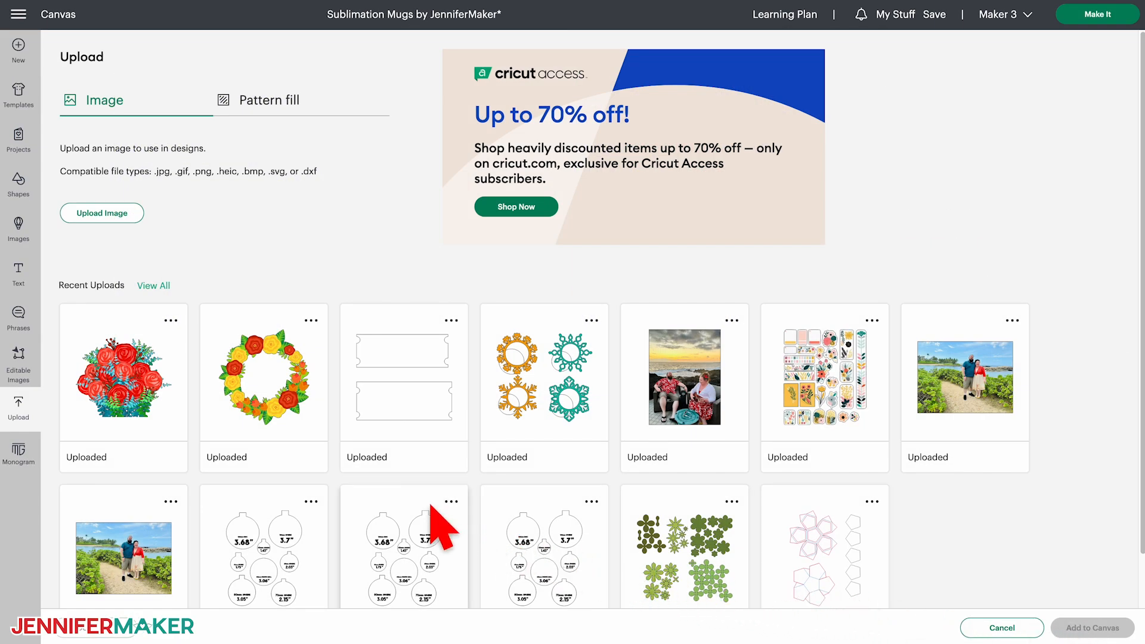
Add the uploaded floral bunch to the canvas and set its width to 6 inches.
{"action": "left_click", "coordinate": [173, 434]}
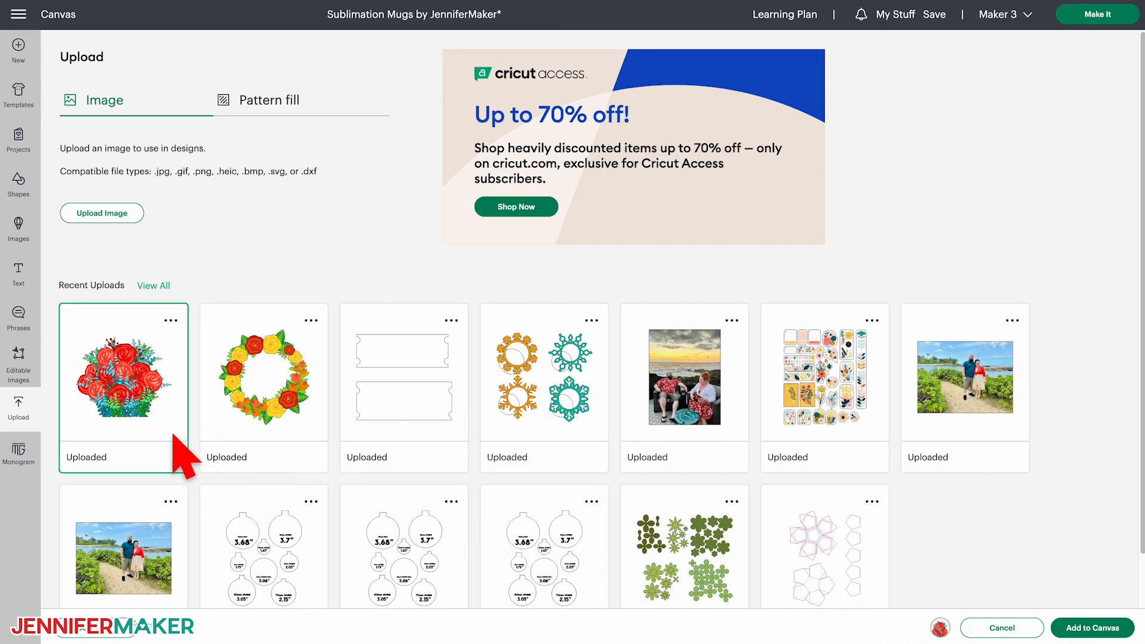
{"action": "left_click", "coordinate": [1092, 628]}
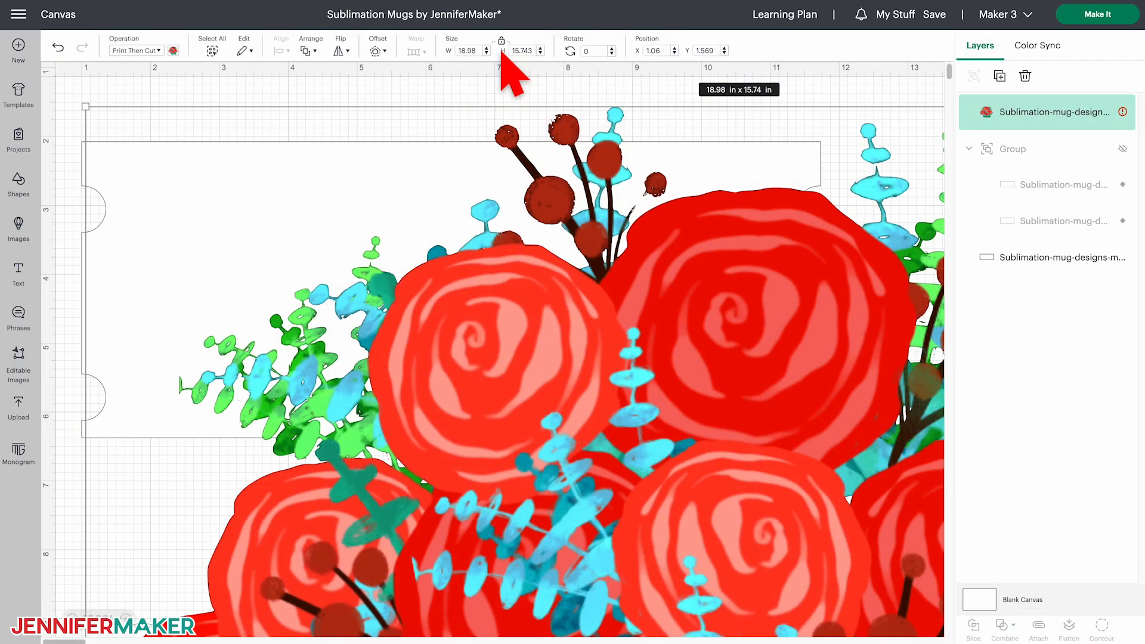
{"action": "left_click", "coordinate": [475, 50]}
{"action": "key", "text": "Return"}
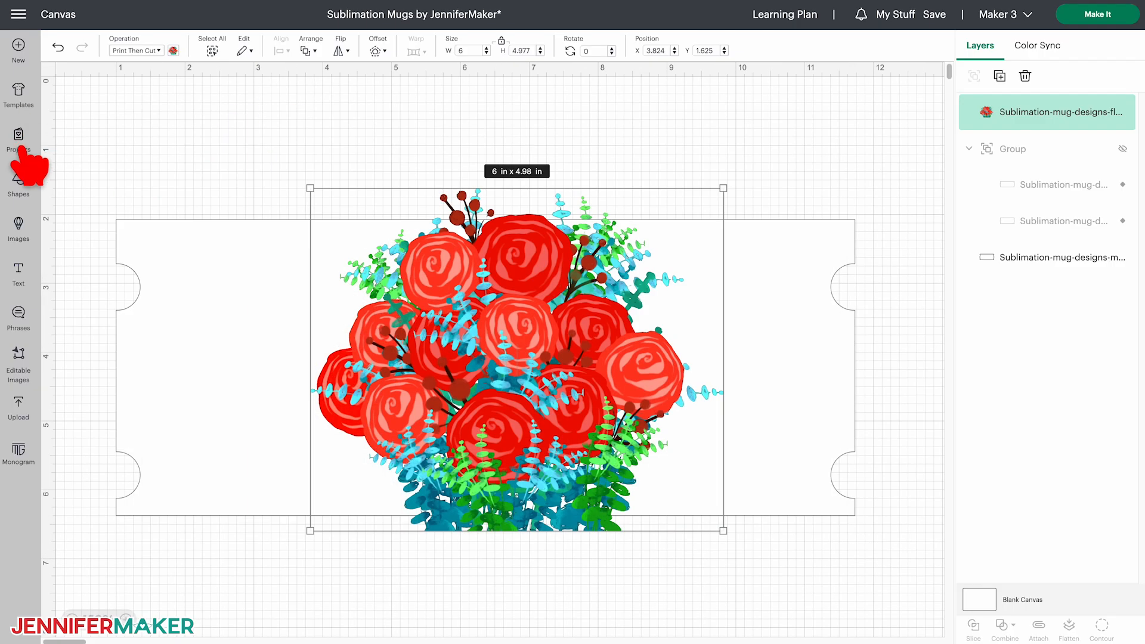
Insert a square shape and change its operation to Pen.
{"action": "left_click", "coordinate": [22, 196]}
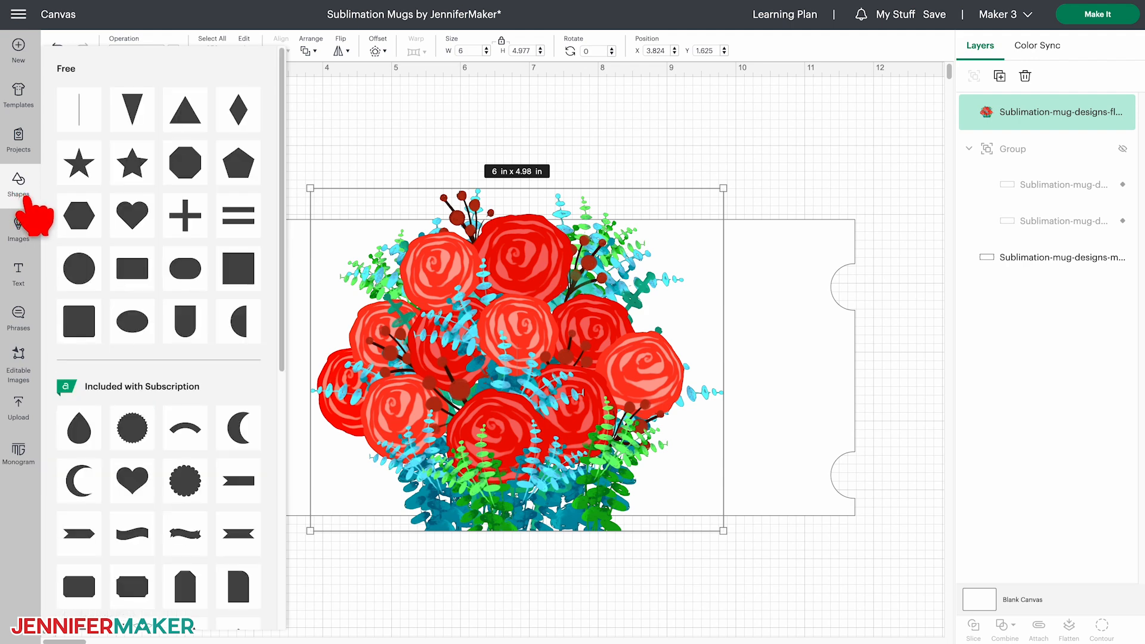
{"action": "left_click", "coordinate": [237, 272]}
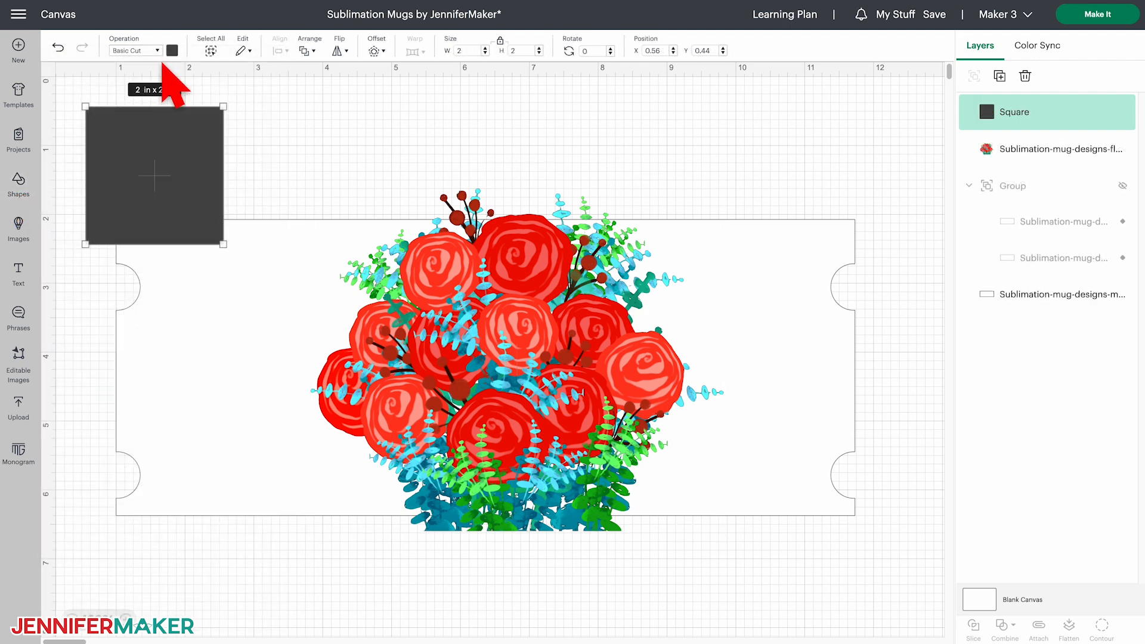
{"action": "left_click", "coordinate": [157, 51]}
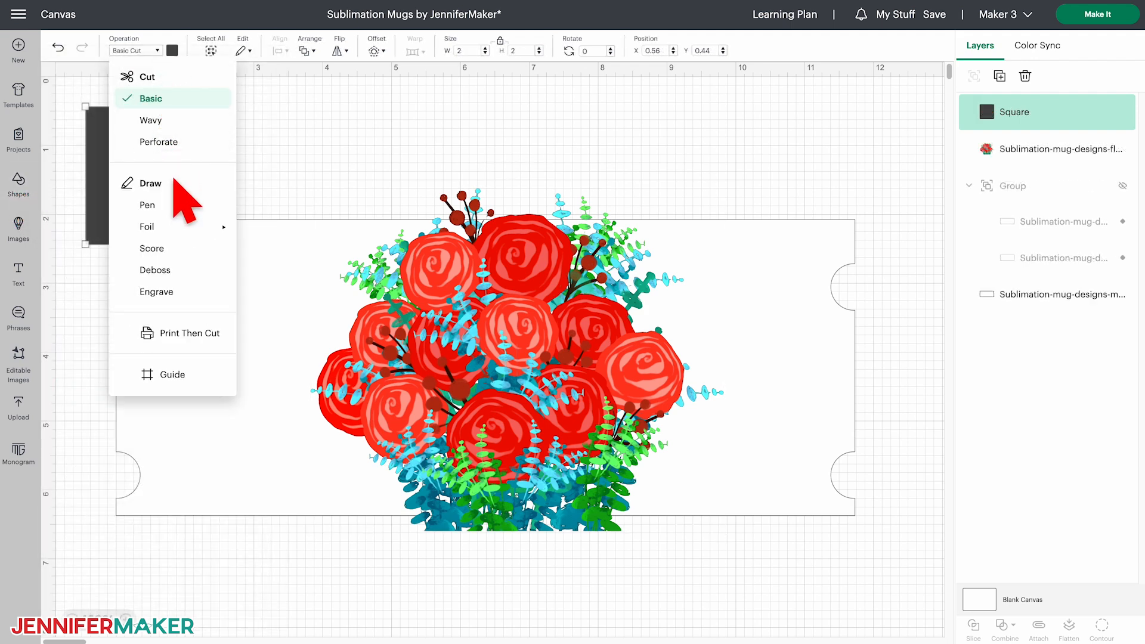
{"action": "left_click", "coordinate": [149, 205]}
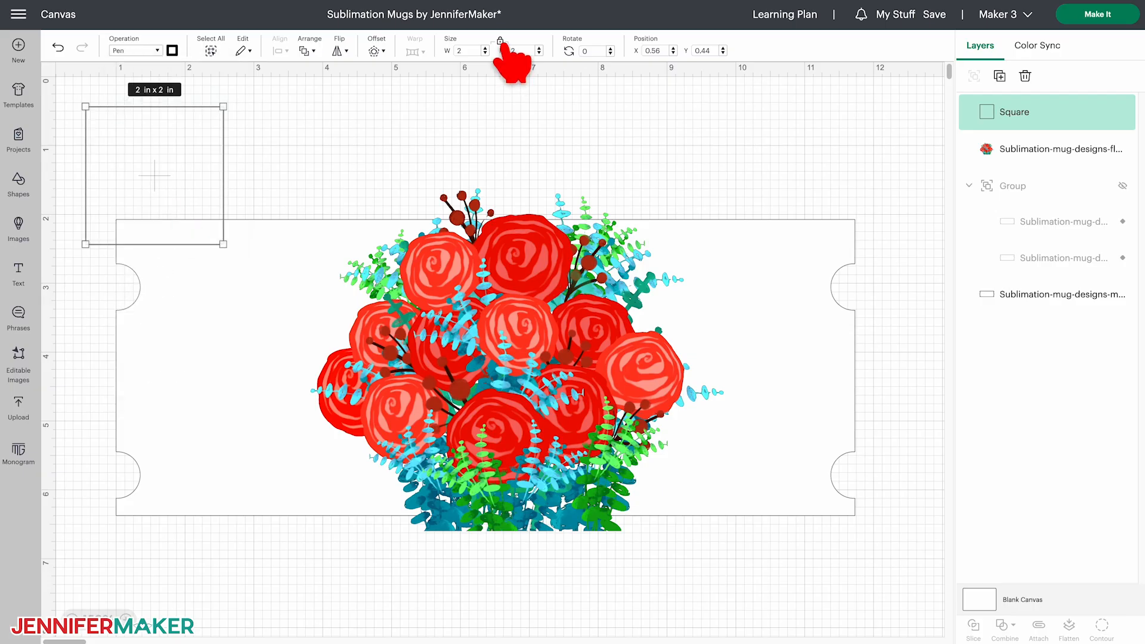
Resize the square to 7 in wide by 4.3 in high without keeping proportions, and place it over the floral bunch within the template's height.
{"action": "left_click", "coordinate": [467, 52]}
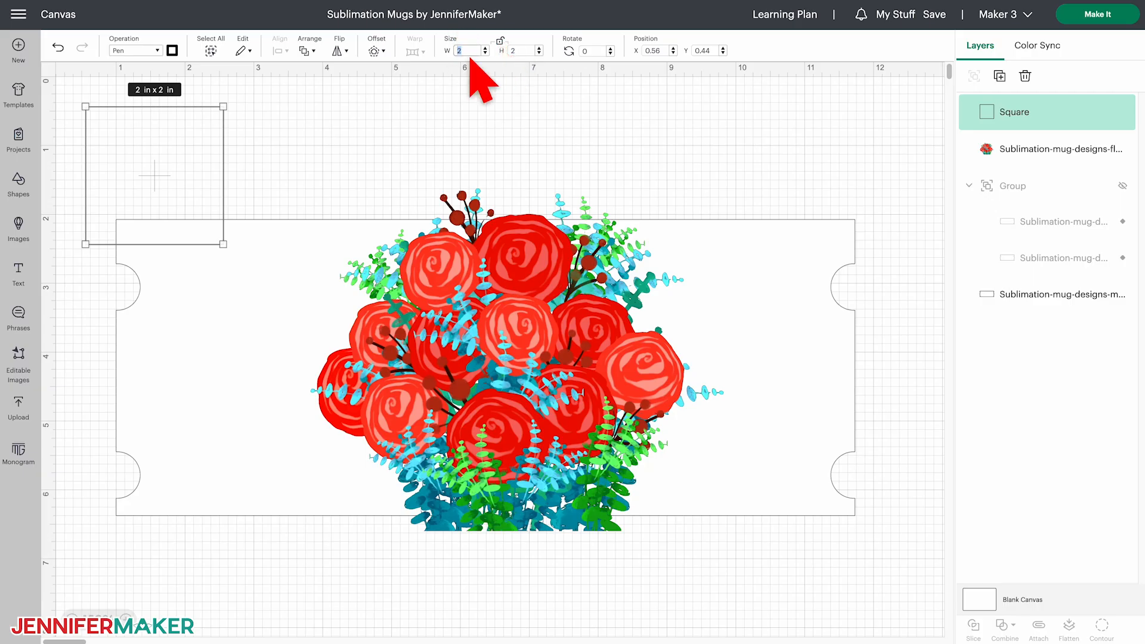
{"action": "type", "text": "7"}
{"action": "key", "text": "Tab"}
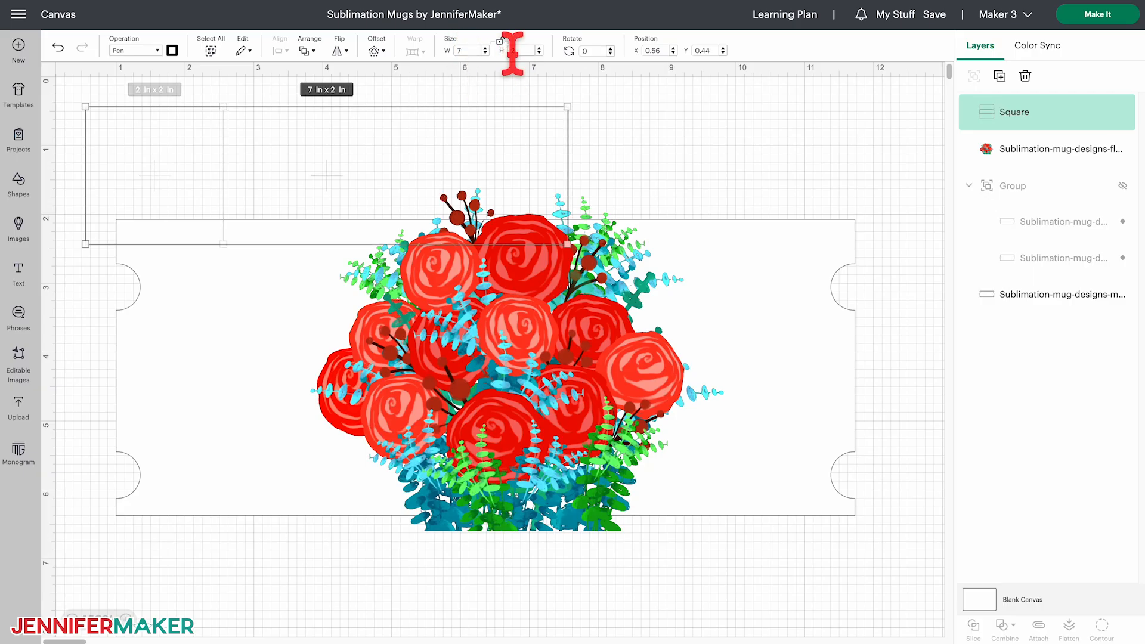
{"action": "type", "text": "4.3"}
{"action": "key", "text": "Return"}
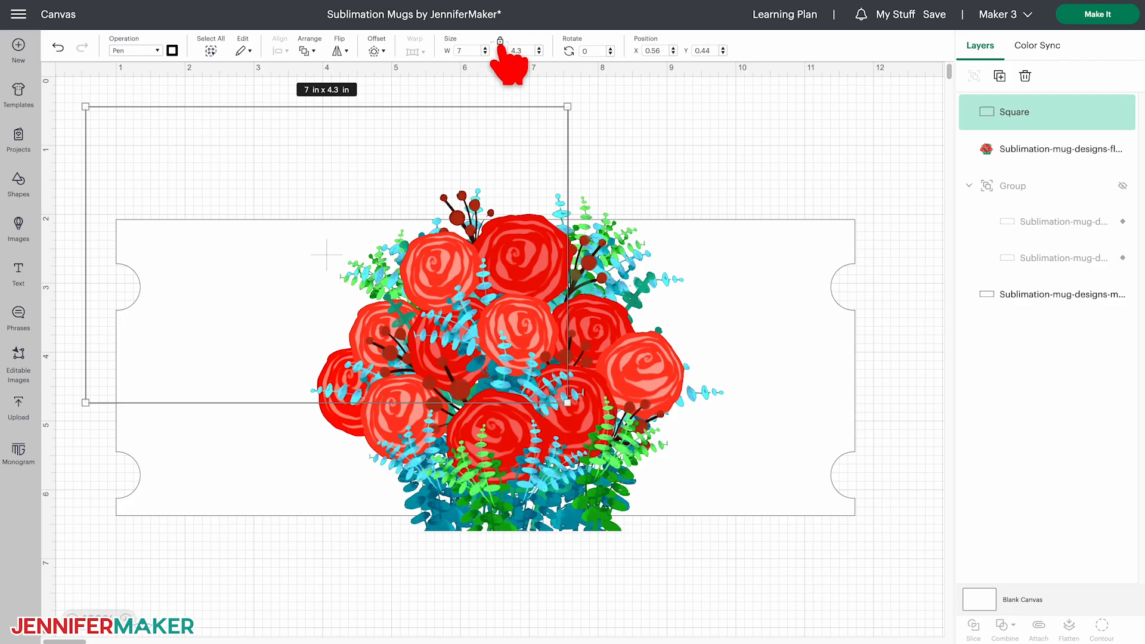
{"action": "left_click_drag", "start_coordinate": [447, 148], "coordinate": [633, 261]}
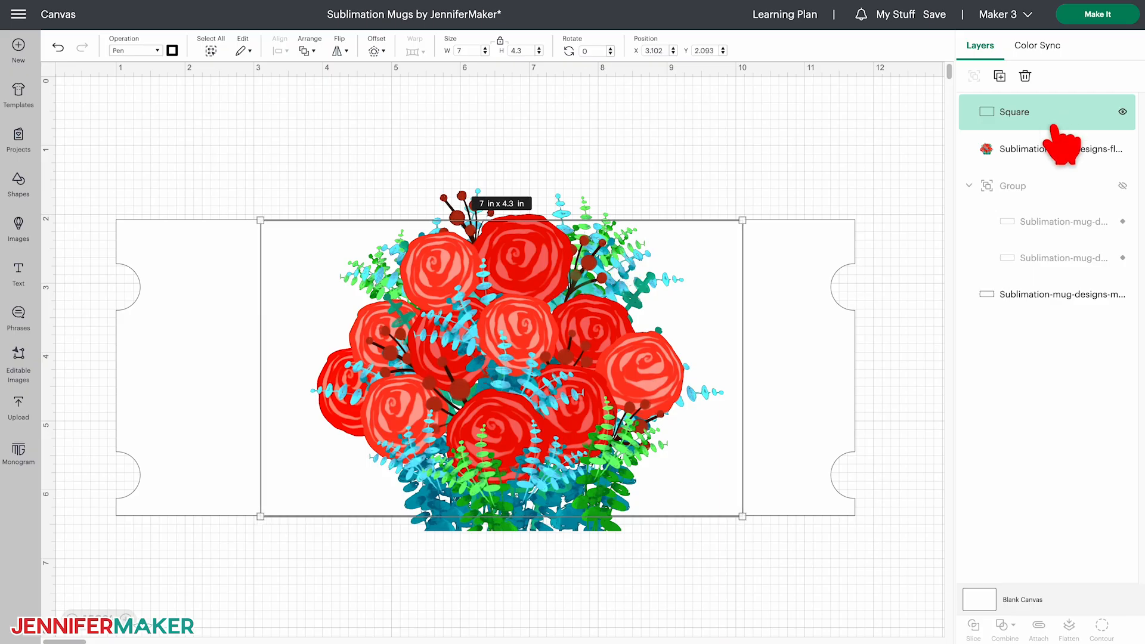
Slice the floral bunch with the rectangle and delete the leftover pieces, keeping only the cropped bunch.
{"action": "left_click", "coordinate": [1054, 149], "text": "shift"}
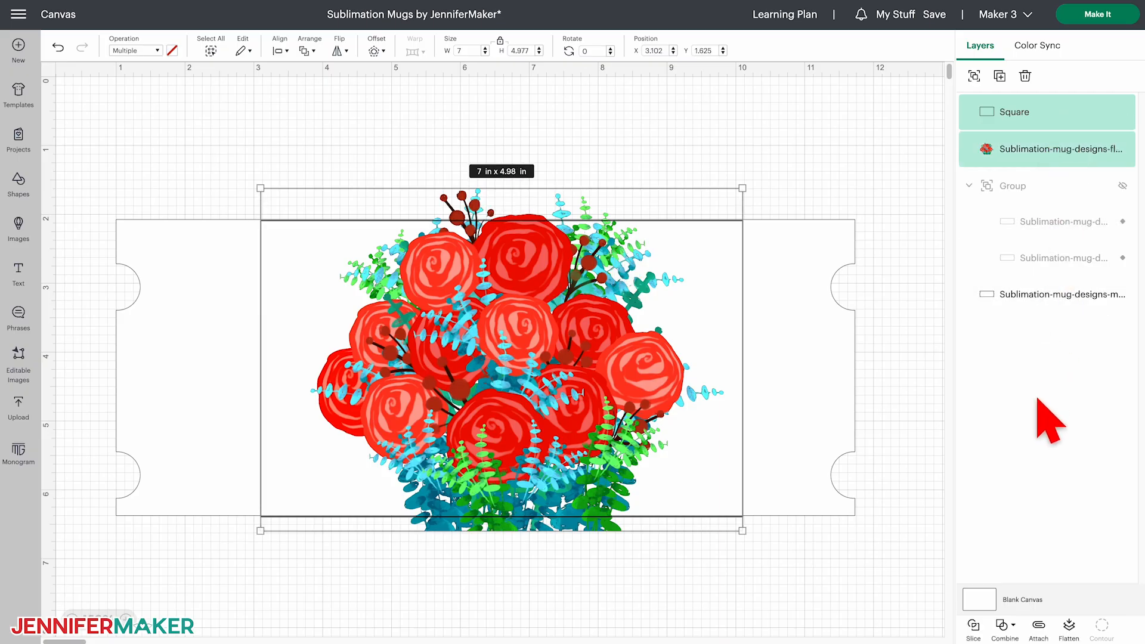
{"action": "left_click", "coordinate": [974, 637]}
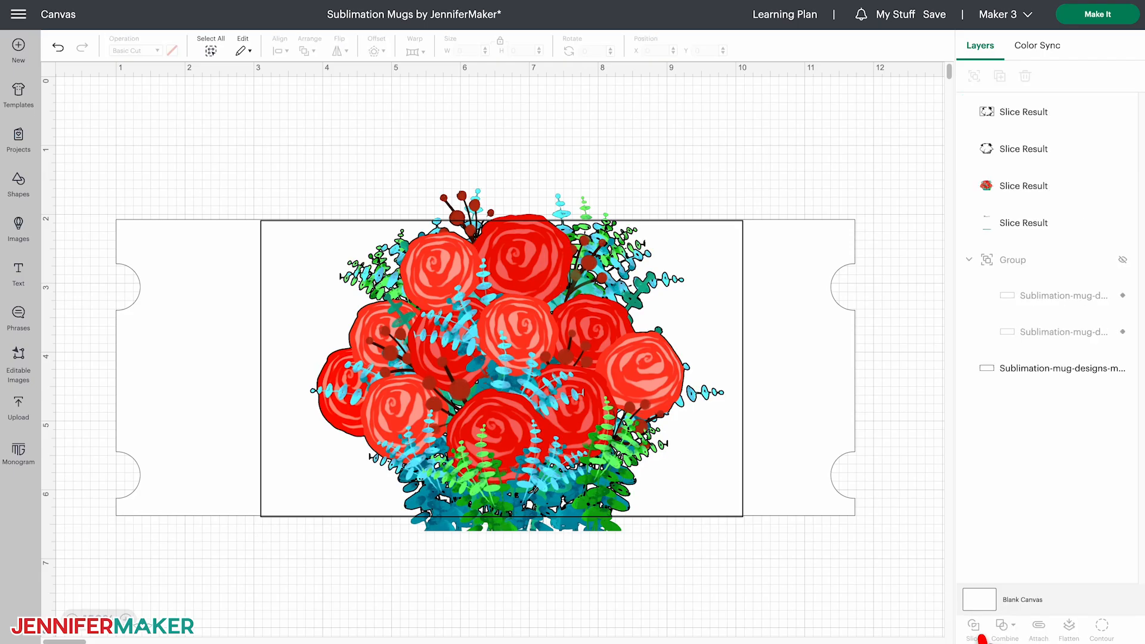
{"action": "left_click", "coordinate": [1061, 223]}
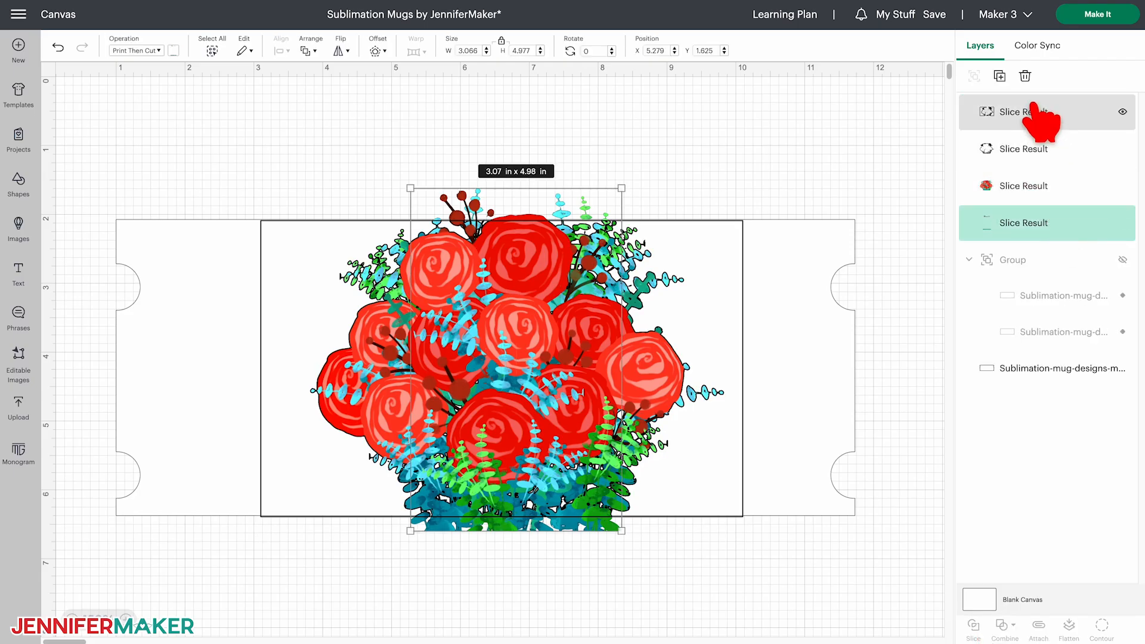
{"action": "left_click", "coordinate": [1025, 76]}
{"action": "left_click", "coordinate": [1037, 111]}
{"action": "left_click", "coordinate": [1025, 77]}
{"action": "left_click", "coordinate": [1038, 111]}
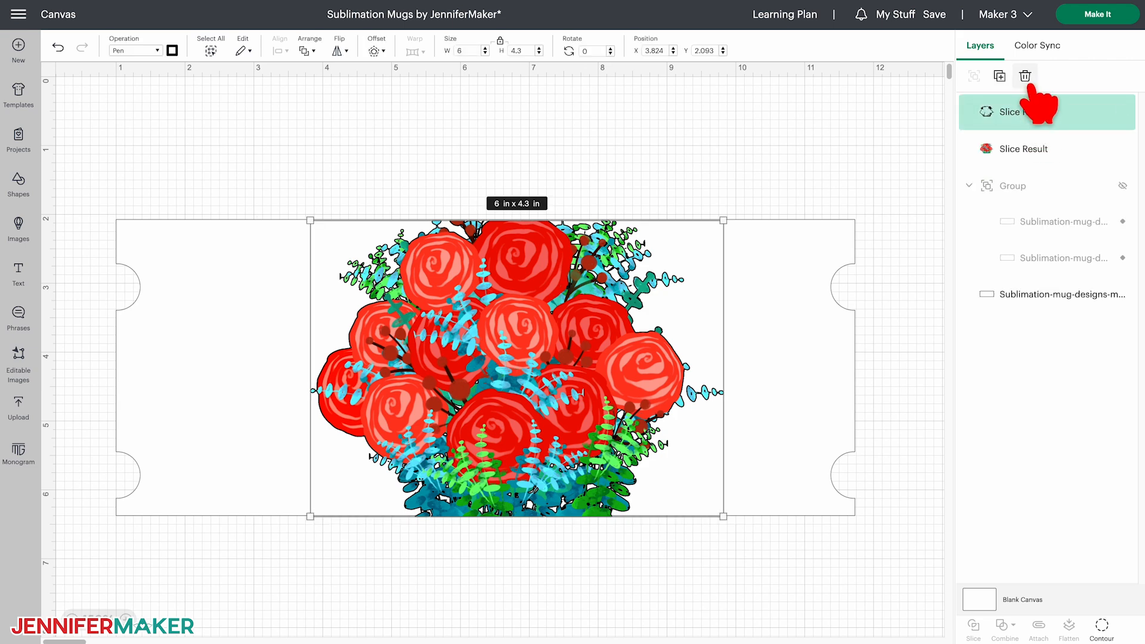
{"action": "left_click", "coordinate": [1025, 76]}
{"action": "left_click", "coordinate": [1038, 111]}
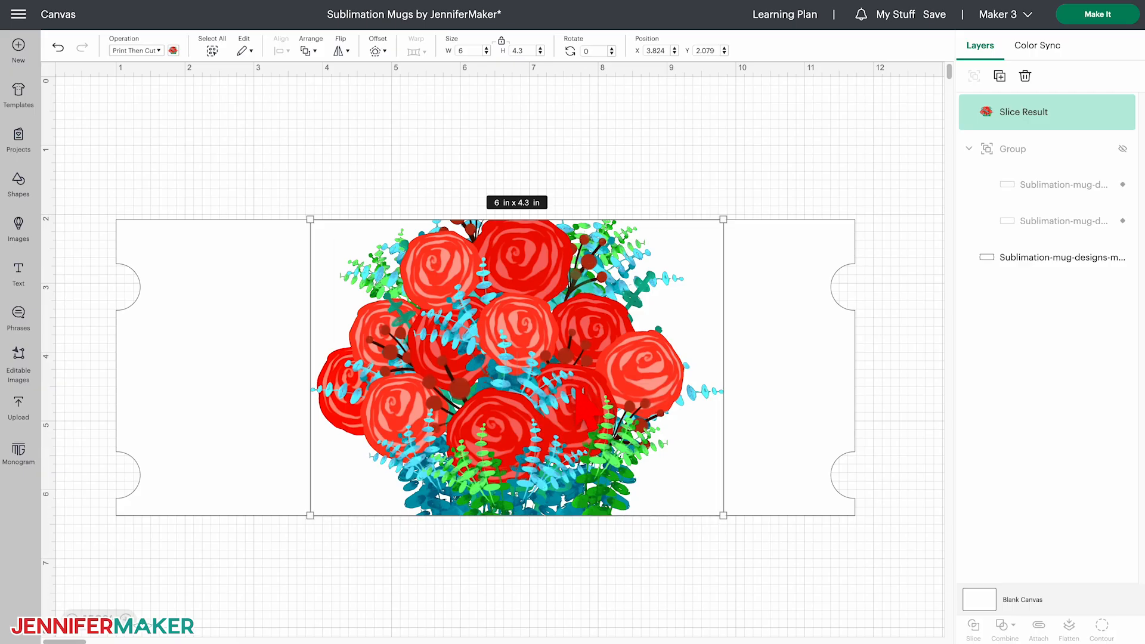
{"action": "left_click", "coordinate": [628, 535]}
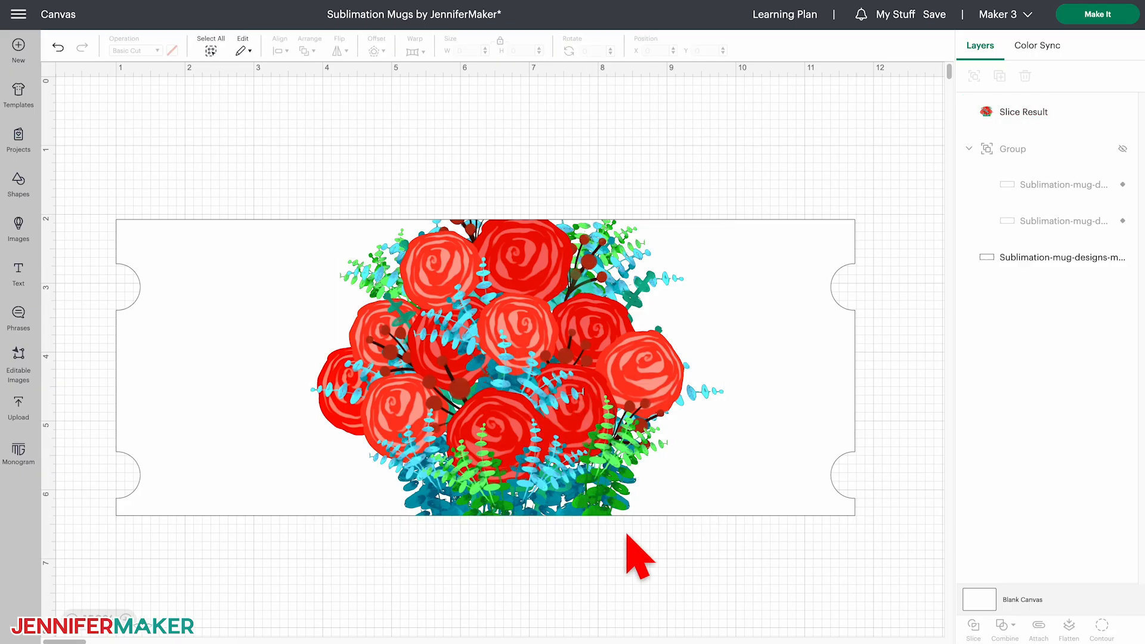
Insert another square shape and change its operation to Pen.
{"action": "left_click", "coordinate": [18, 182]}
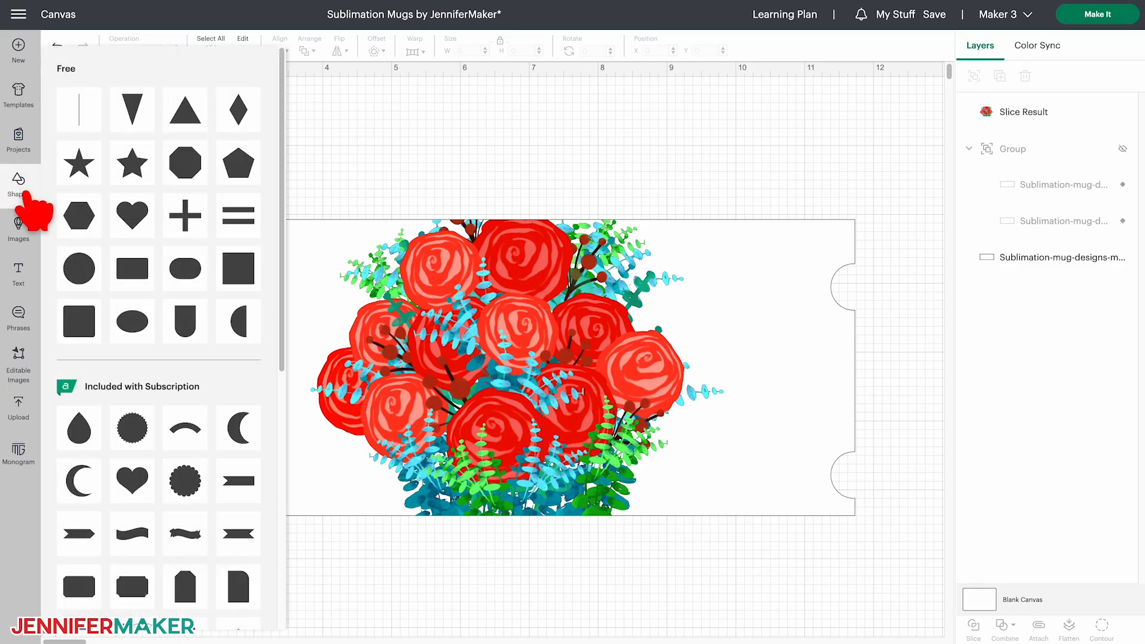
{"action": "left_click", "coordinate": [237, 271]}
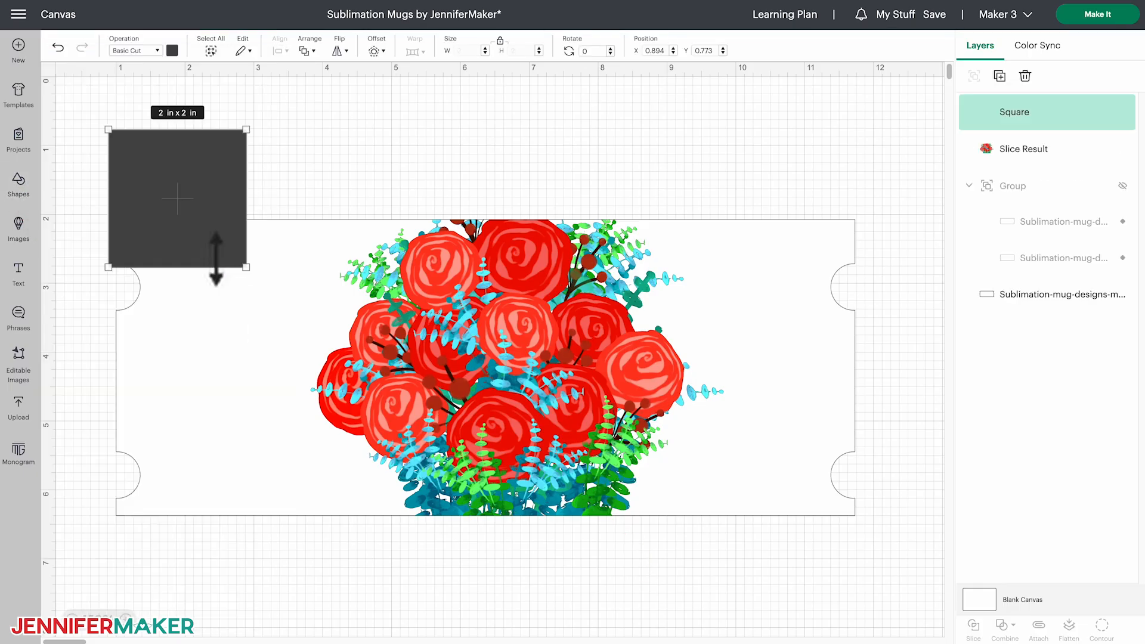
{"action": "left_click", "coordinate": [157, 50]}
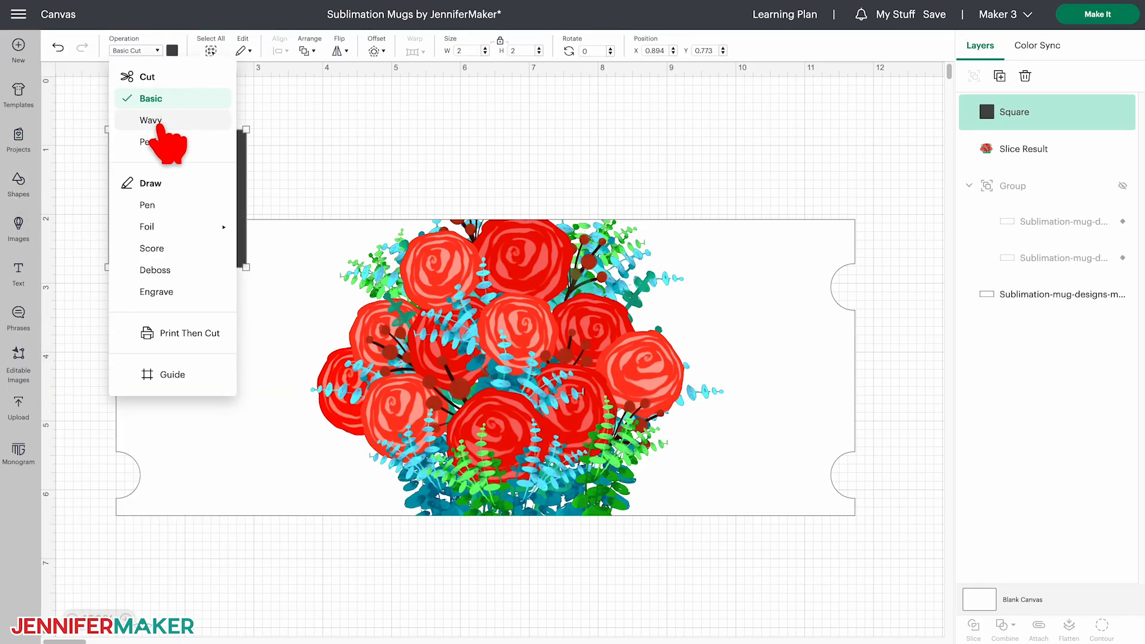
{"action": "left_click", "coordinate": [167, 205]}
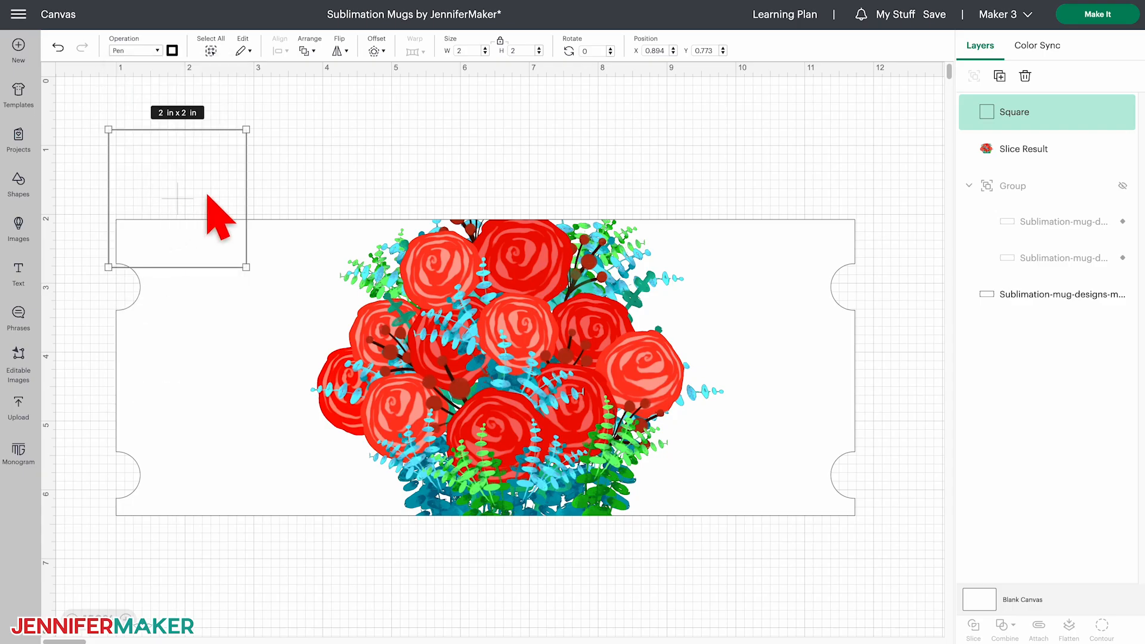
Resize the new square to 3 in wide by 5 in high and place it over the left half of the floral bunch.
{"action": "left_click", "coordinate": [500, 42]}
{"action": "left_click", "coordinate": [466, 51]}
{"action": "left_click", "coordinate": [517, 52]}
{"action": "type", "text": "5"}
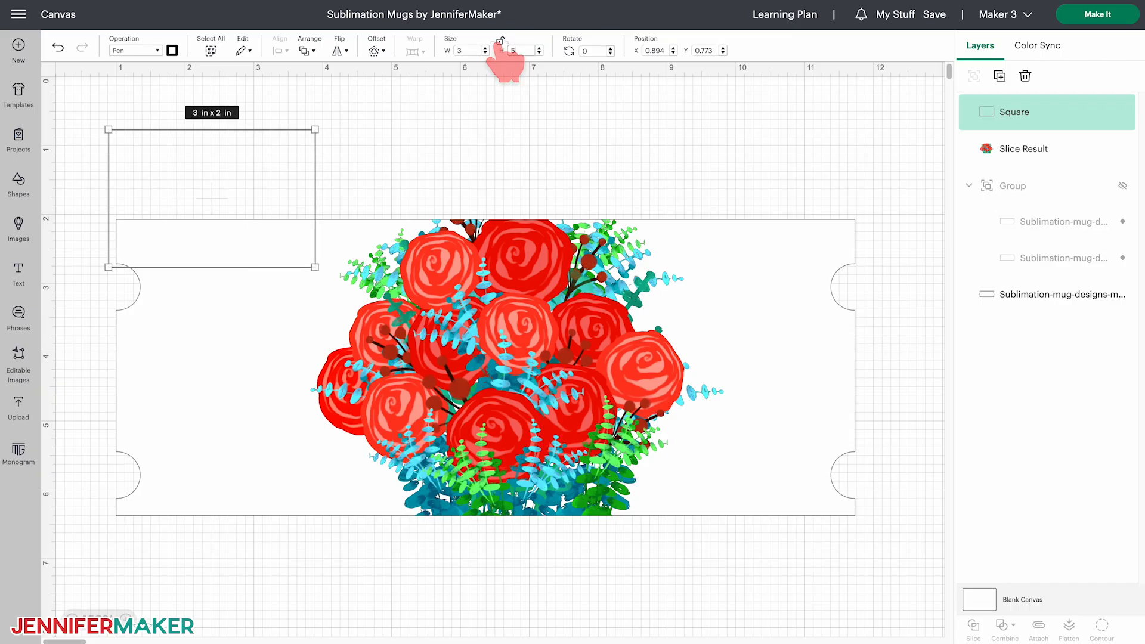
{"action": "key", "text": "Return"}
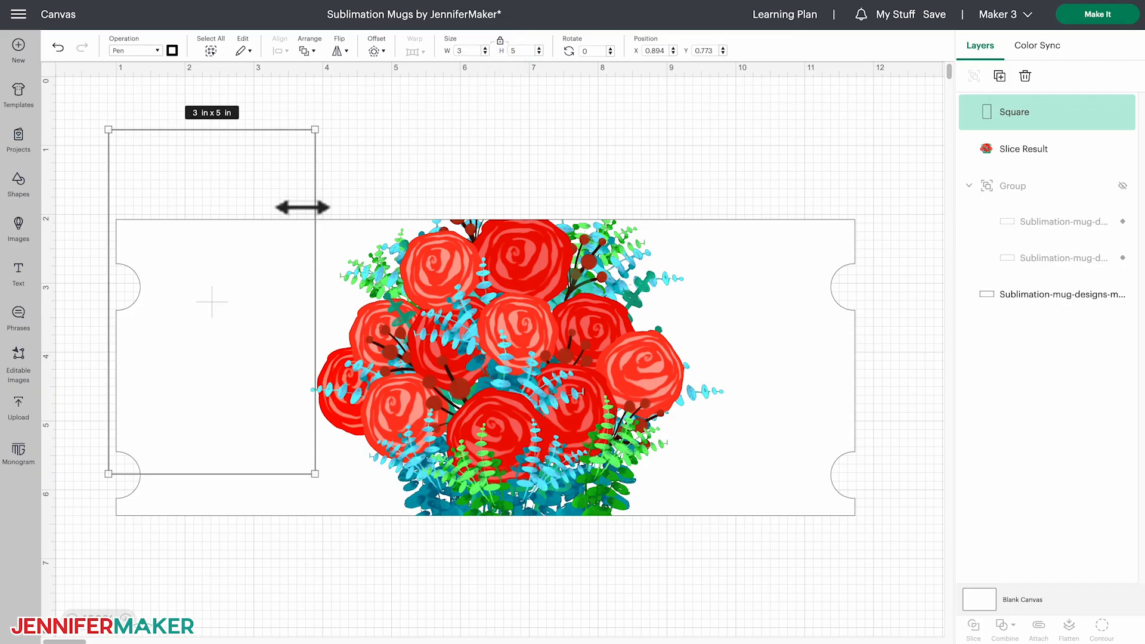
{"action": "left_click_drag", "start_coordinate": [299, 211], "coordinate": [500, 270]}
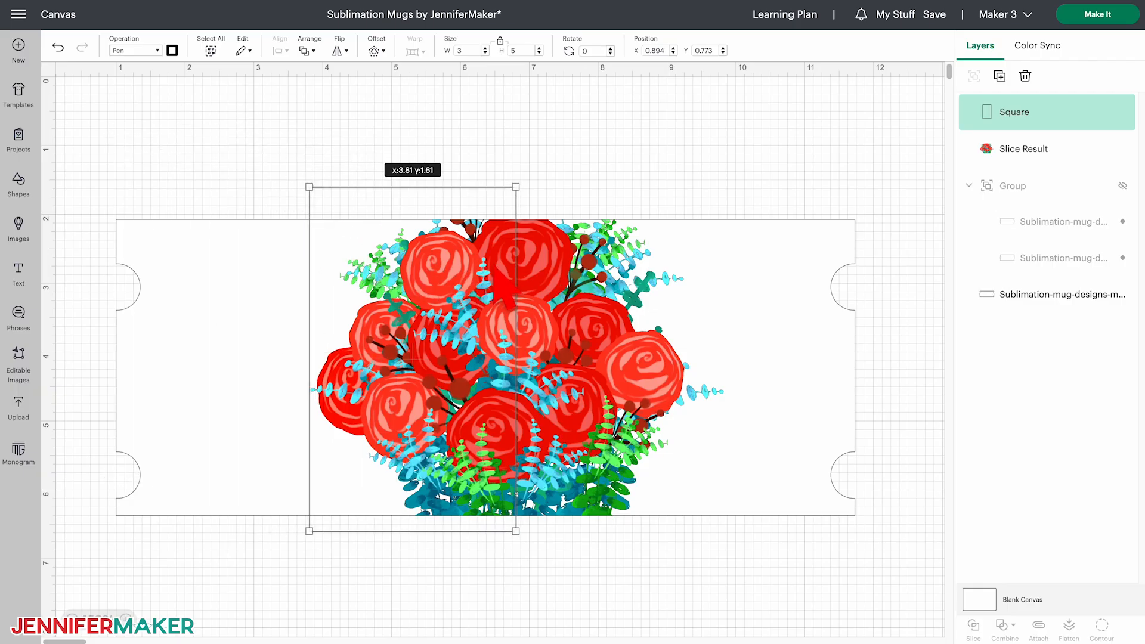
Align the left edges of the rectangle and the cropped floral bunch.
{"action": "left_click", "coordinate": [1027, 150], "text": "shift"}
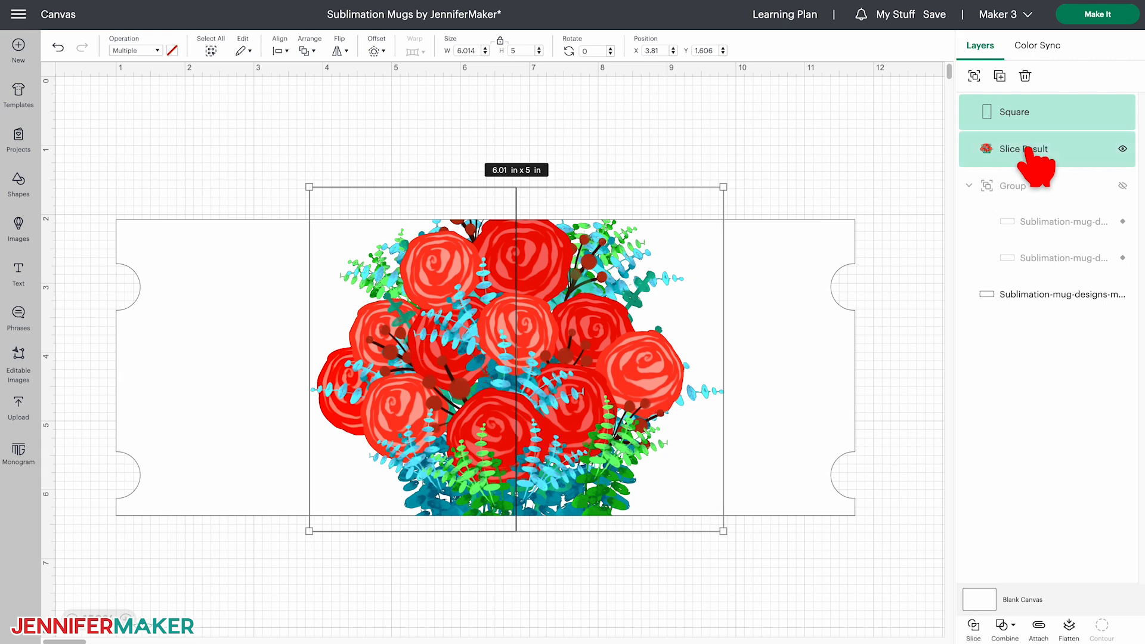
{"action": "left_click", "coordinate": [285, 51]}
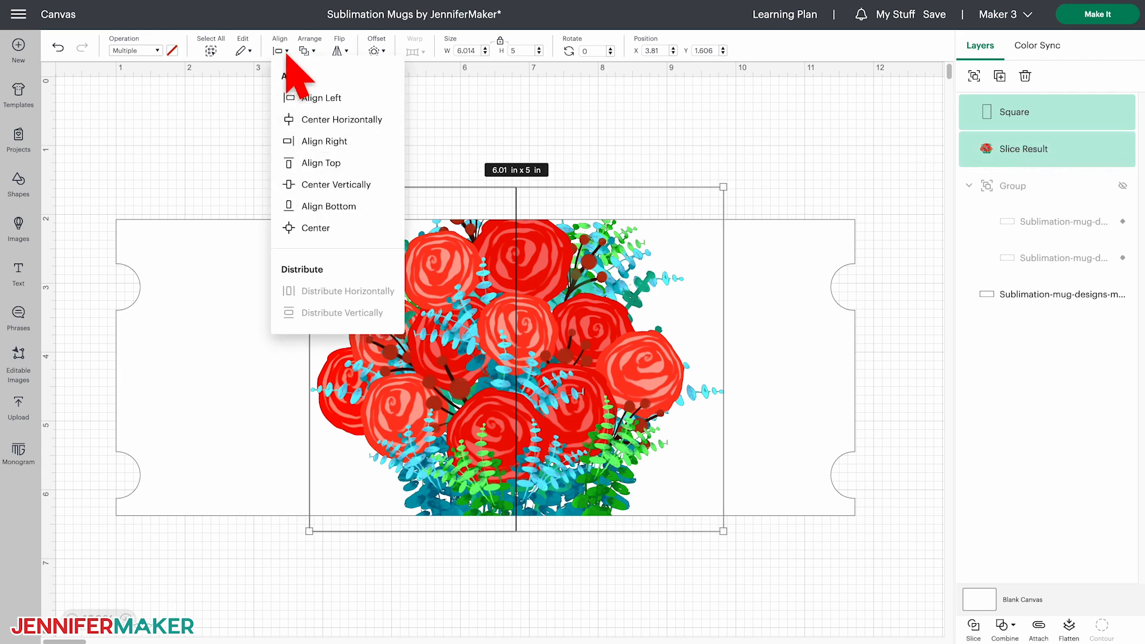
{"action": "left_click", "coordinate": [292, 99]}
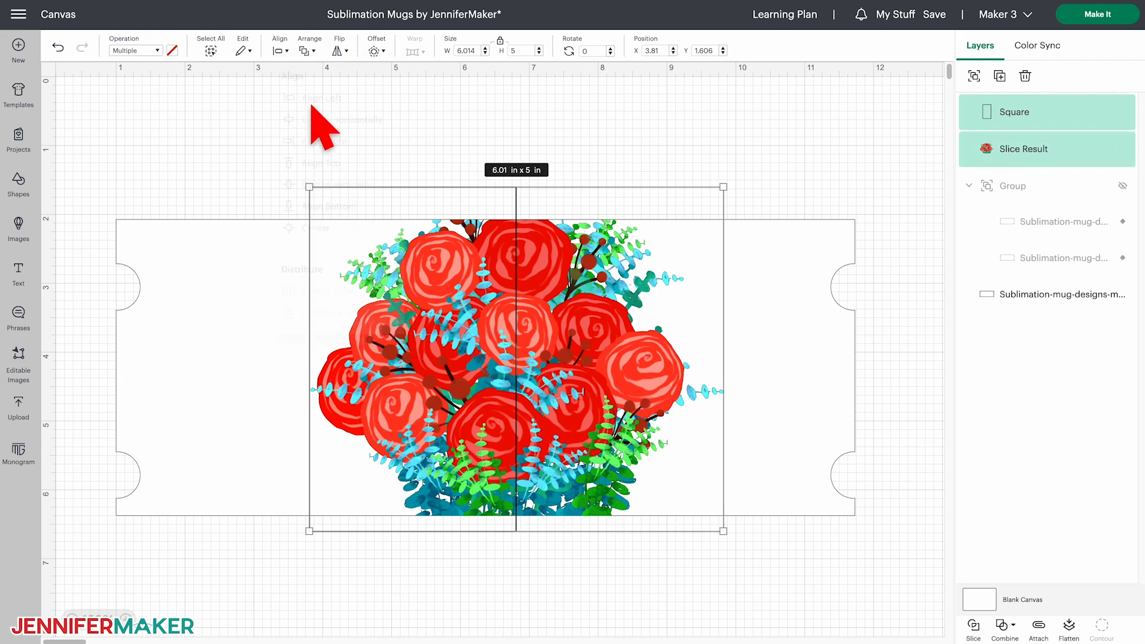
Center the template, the cropped floral bunch and the rectangle vertically on each other.
{"action": "left_click", "coordinate": [1012, 298]}
{"action": "left_click", "coordinate": [1020, 150], "text": "shift"}
{"action": "left_click", "coordinate": [1016, 113], "text": "shift"}
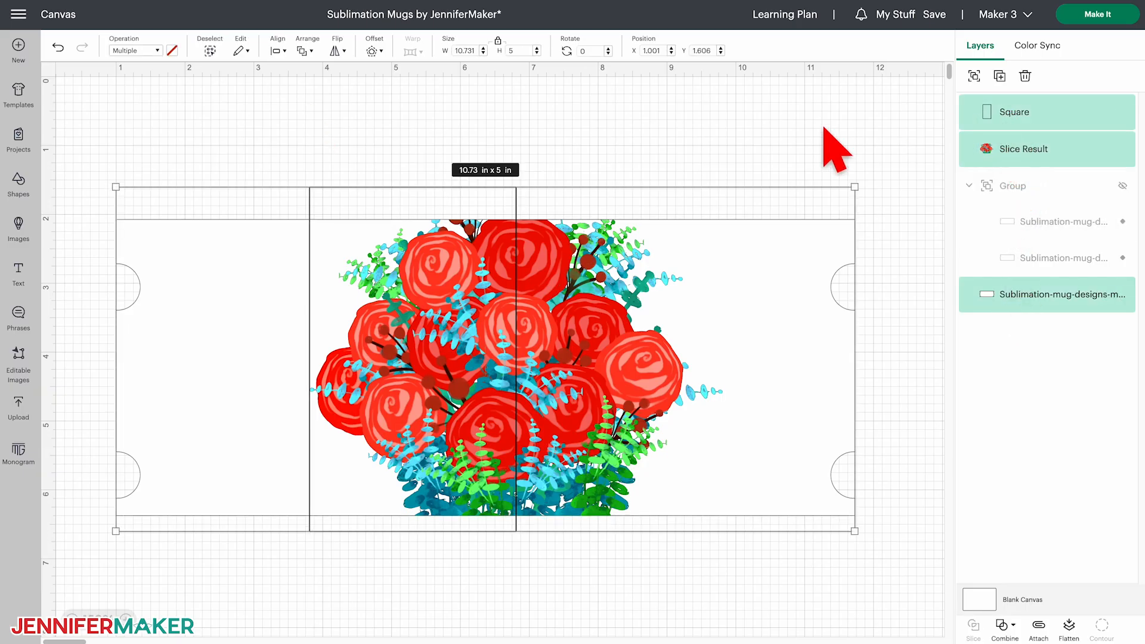
{"action": "left_click", "coordinate": [278, 52]}
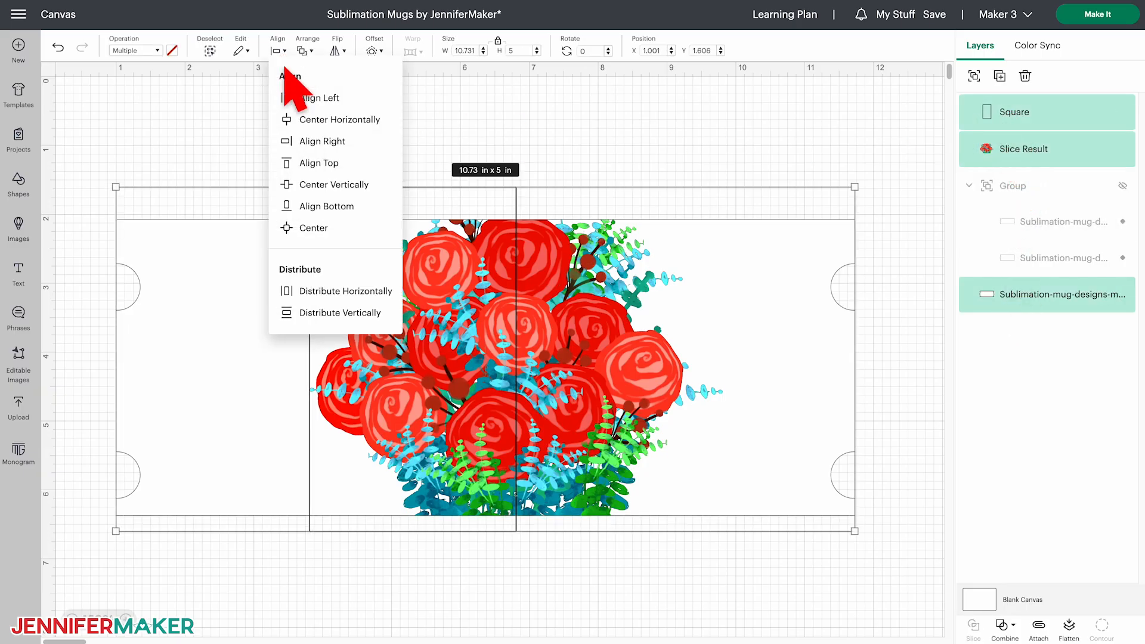
{"action": "left_click", "coordinate": [307, 184]}
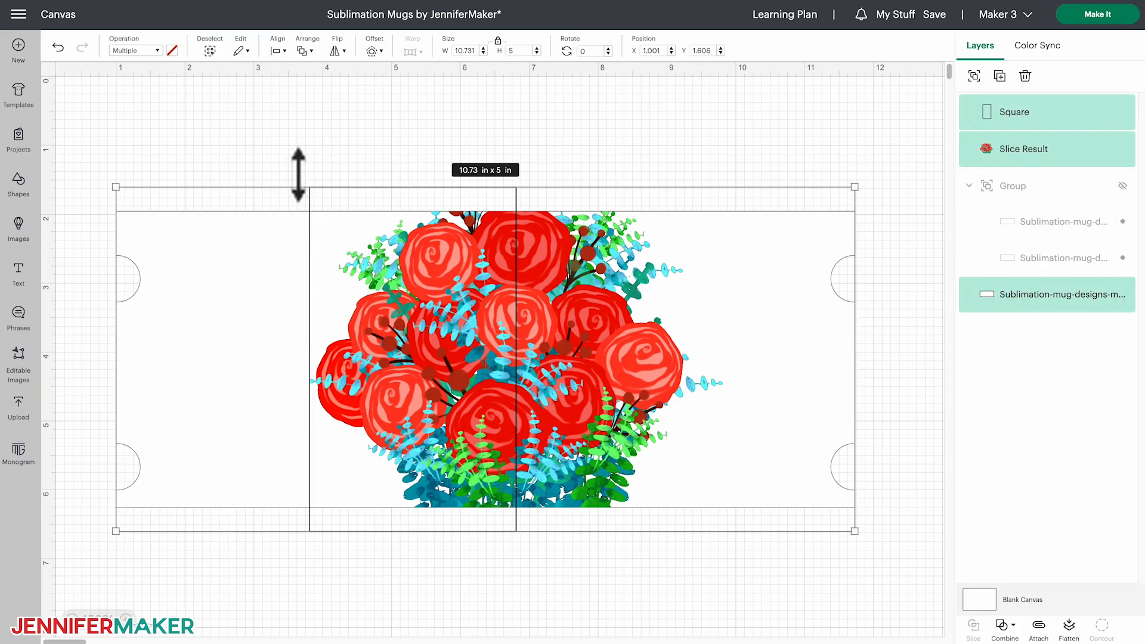
{"action": "left_click", "coordinate": [341, 164]}
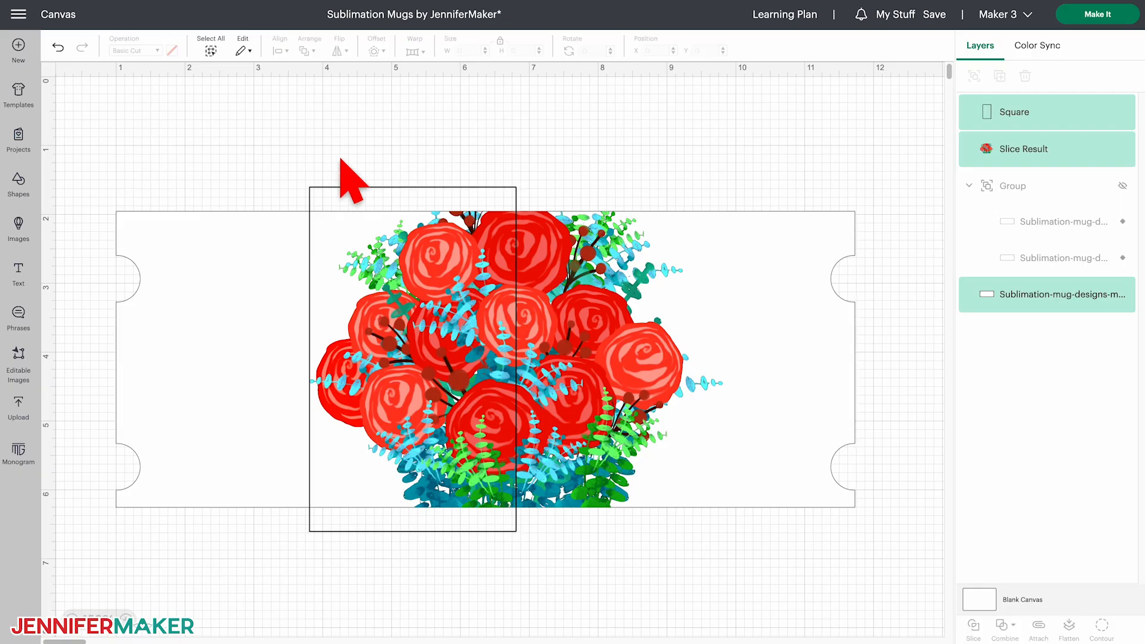
Slice the floral bunch with the 3 in wide rectangle and delete the leftover outline pieces, keeping the two floral halves.
{"action": "left_click", "coordinate": [1009, 122]}
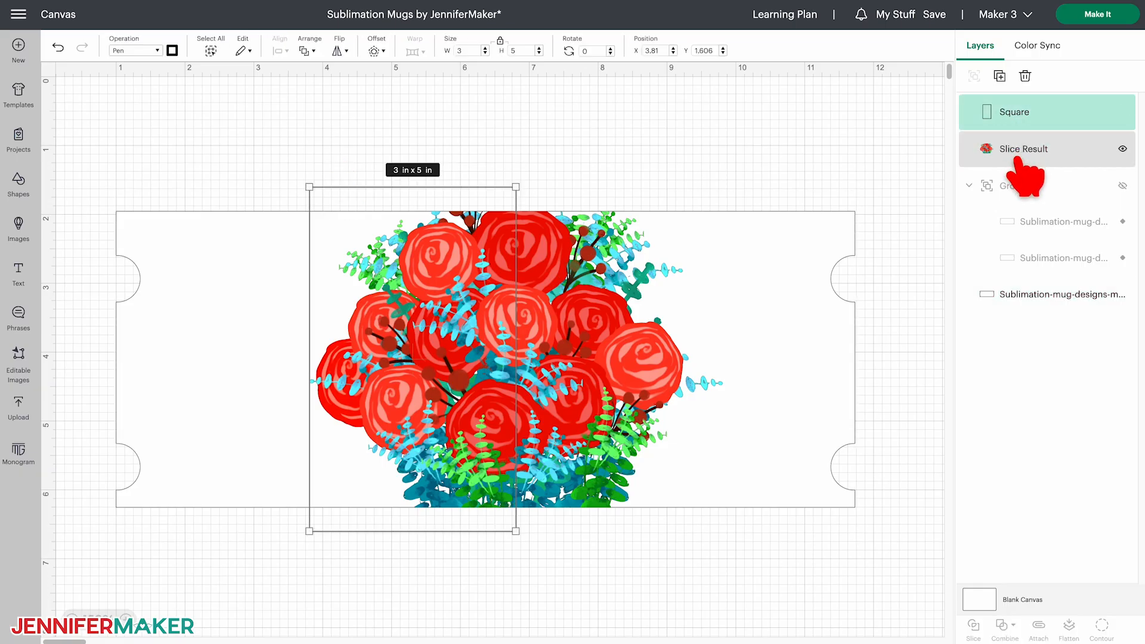
{"action": "left_click", "coordinate": [1019, 152], "text": "shift"}
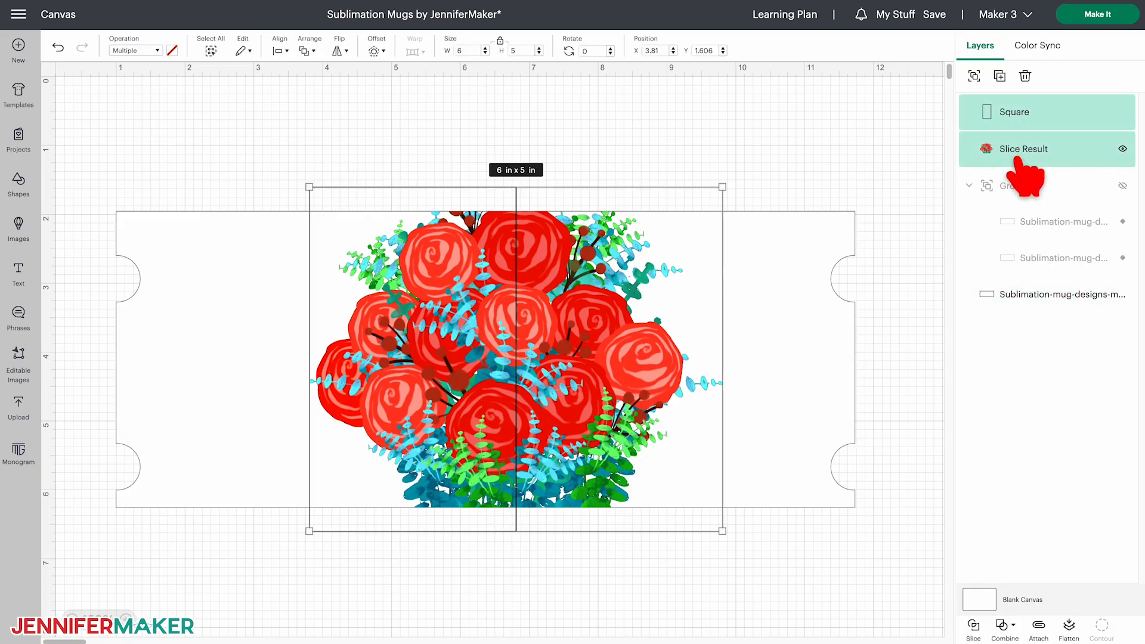
{"action": "left_click", "coordinate": [974, 635]}
{"action": "left_click", "coordinate": [1023, 152]}
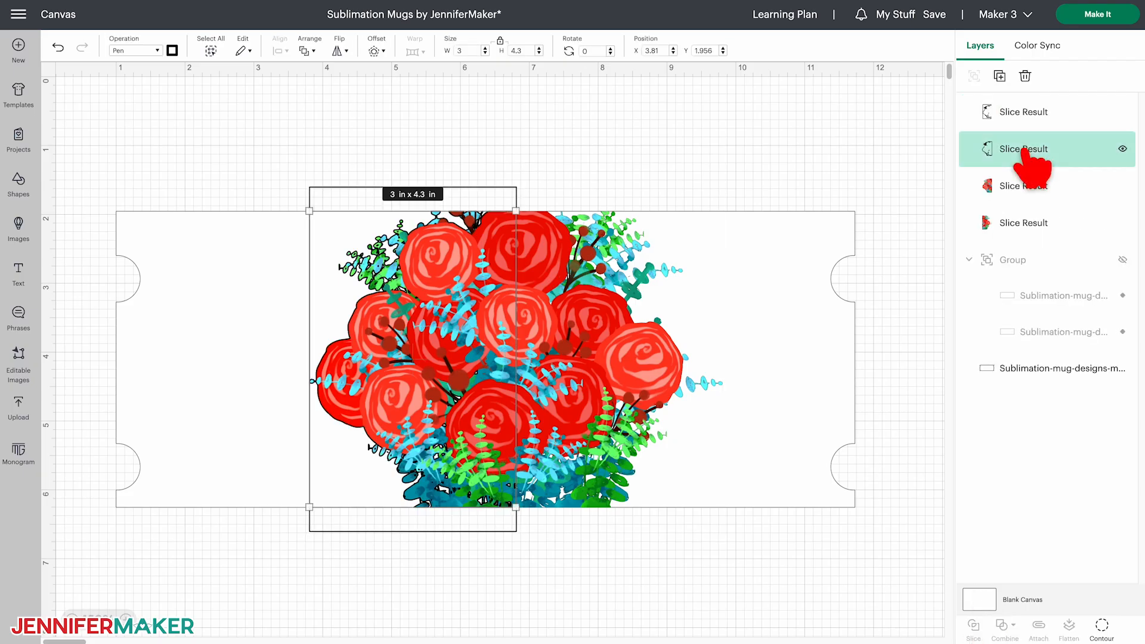
{"action": "key", "text": "Delete"}
{"action": "left_click", "coordinate": [1035, 109]}
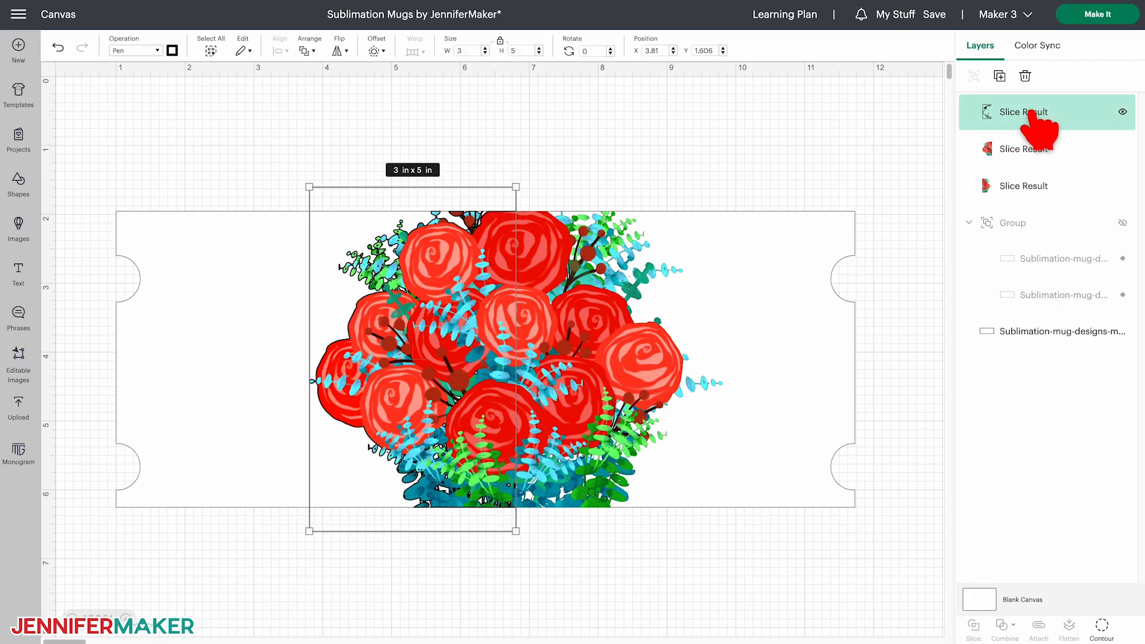
{"action": "left_click", "coordinate": [1025, 77]}
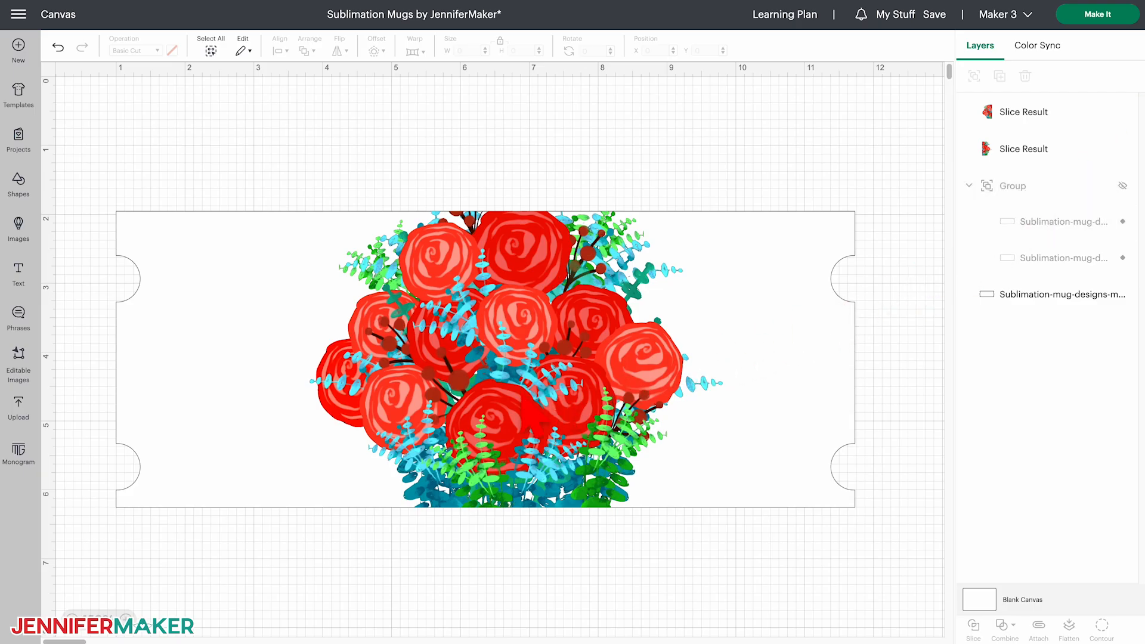
Move the left floral half to the template's right end and the right floral half to its left end.
{"action": "left_click_drag", "start_coordinate": [446, 408], "coordinate": [784, 407]}
{"action": "left_click_drag", "start_coordinate": [592, 408], "coordinate": [193, 407]}
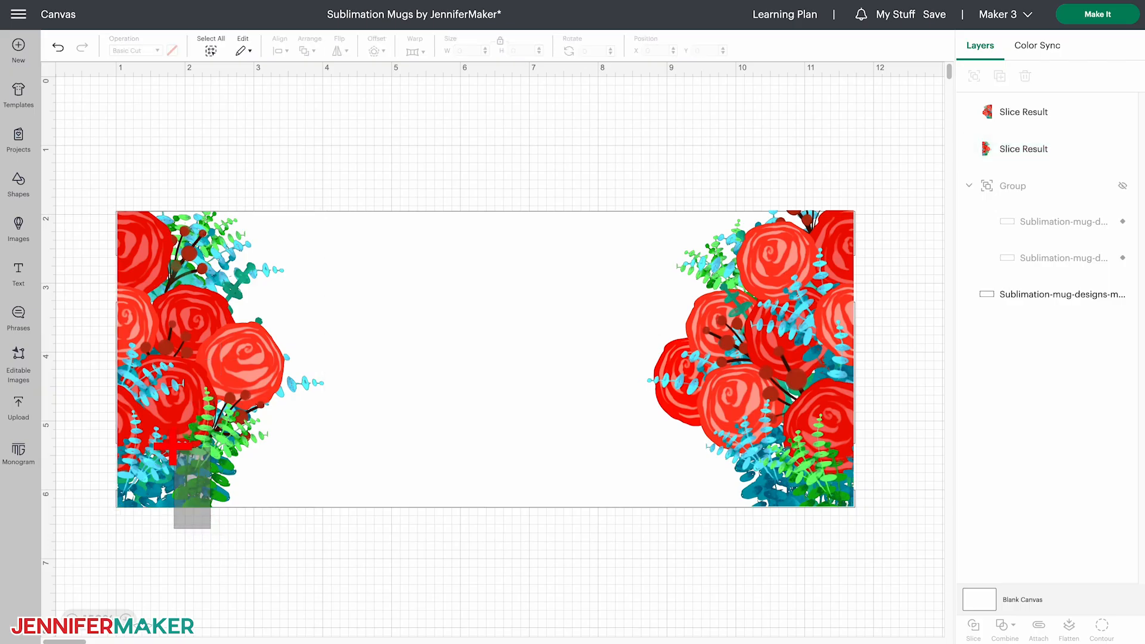
Align one floral half flush with the template's left edge and the other flush with its right edge.
{"action": "left_click", "coordinate": [182, 468], "text": "shift"}
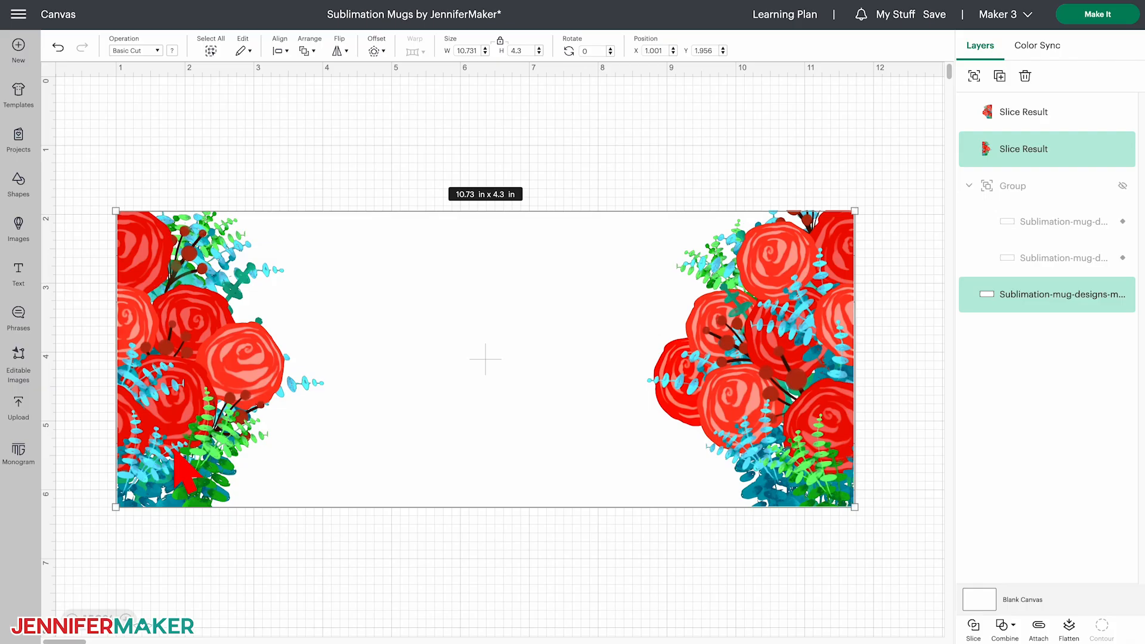
{"action": "left_click", "coordinate": [288, 53]}
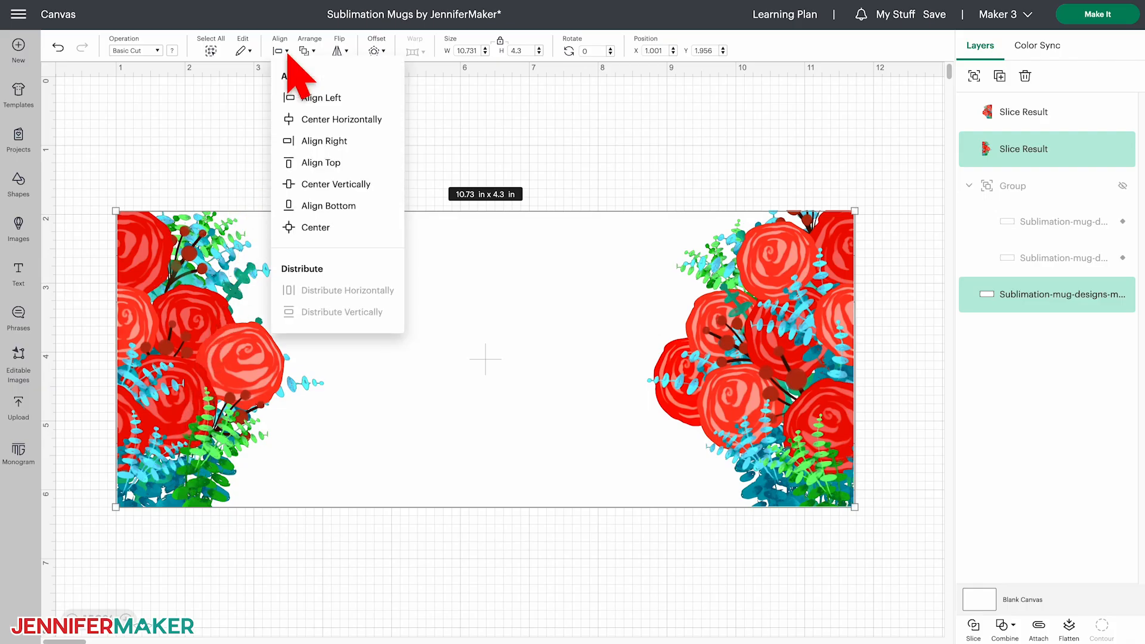
{"action": "left_click", "coordinate": [300, 99]}
{"action": "left_click_drag", "start_coordinate": [768, 184], "coordinate": [804, 219]}
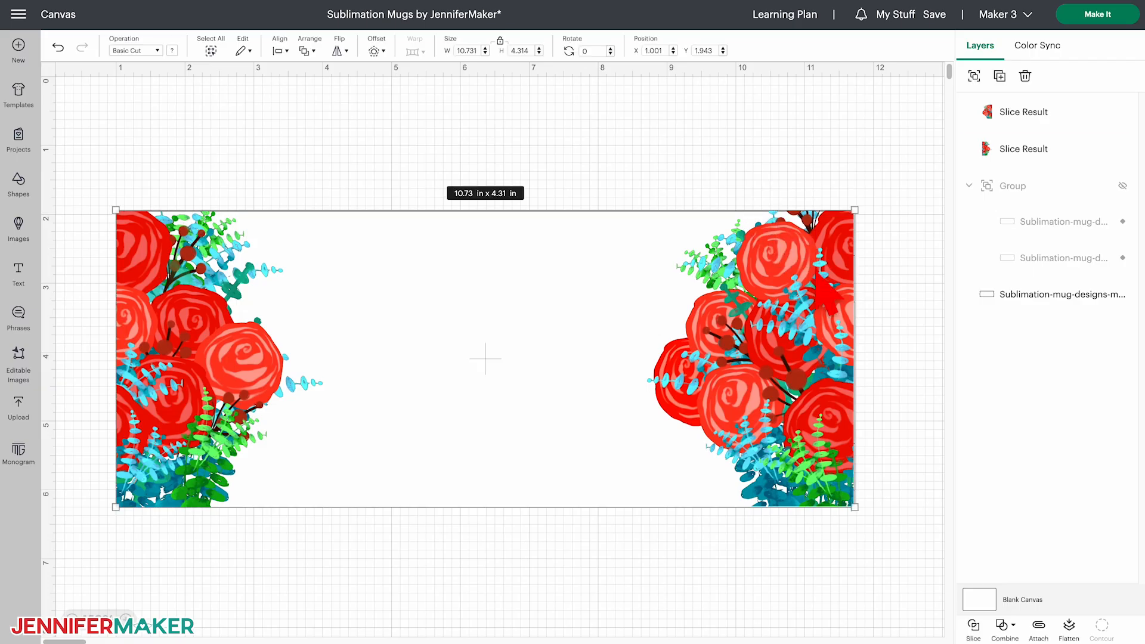
{"action": "left_click", "coordinate": [287, 52]}
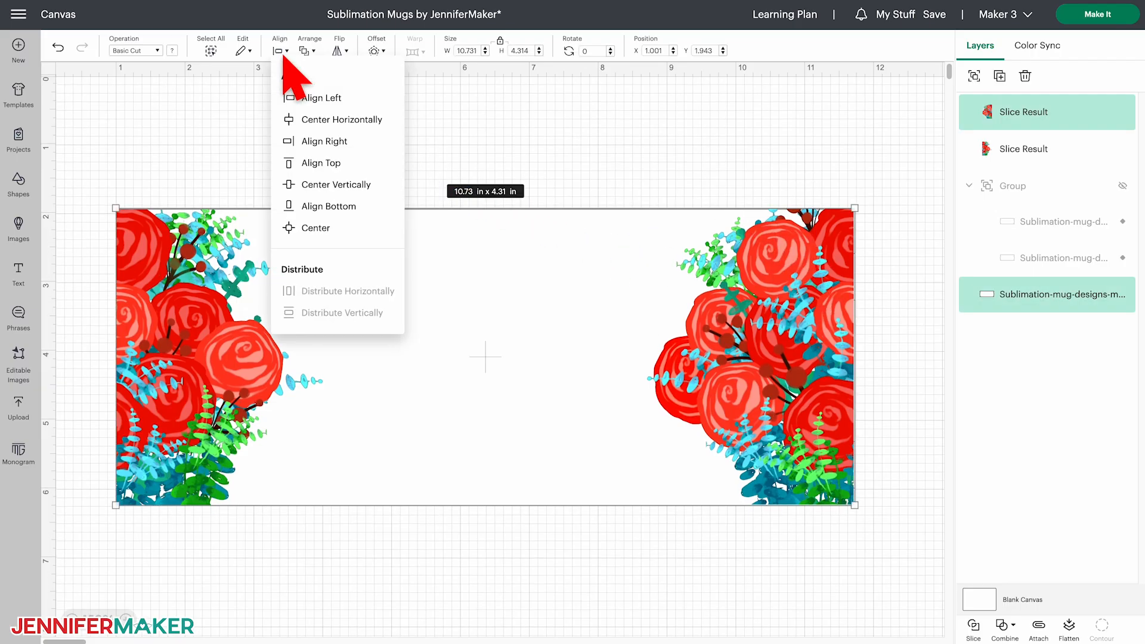
{"action": "left_click", "coordinate": [327, 141]}
Center the template and both floral halves vertically on each other.
{"action": "left_click_drag", "start_coordinate": [882, 268], "coordinate": [108, 186]}
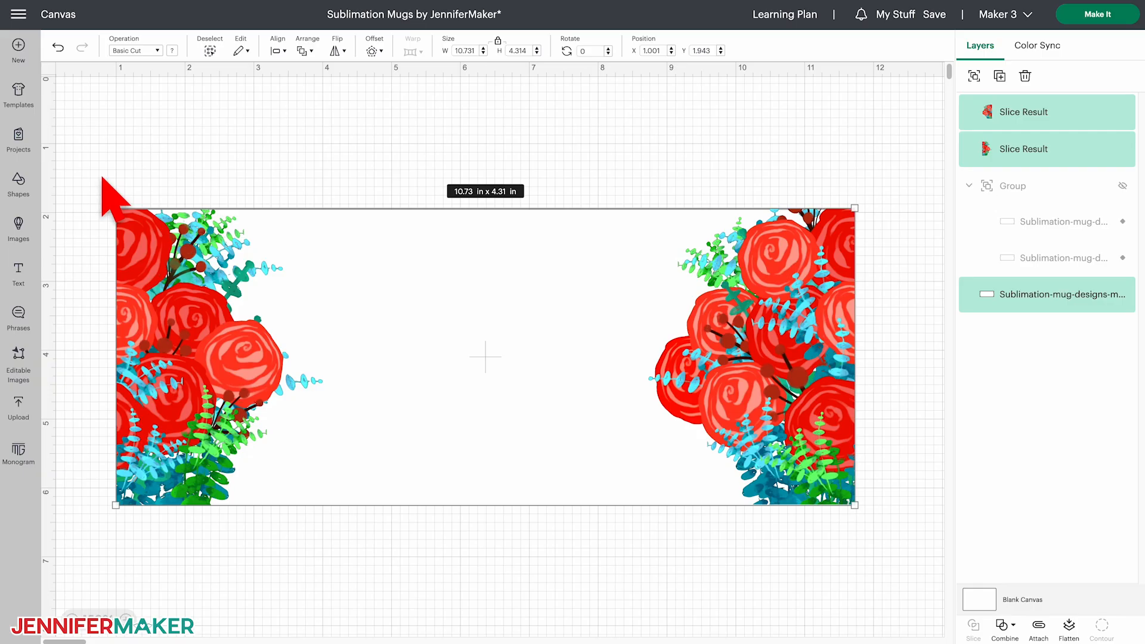
{"action": "left_click", "coordinate": [278, 50]}
{"action": "left_click", "coordinate": [303, 189]}
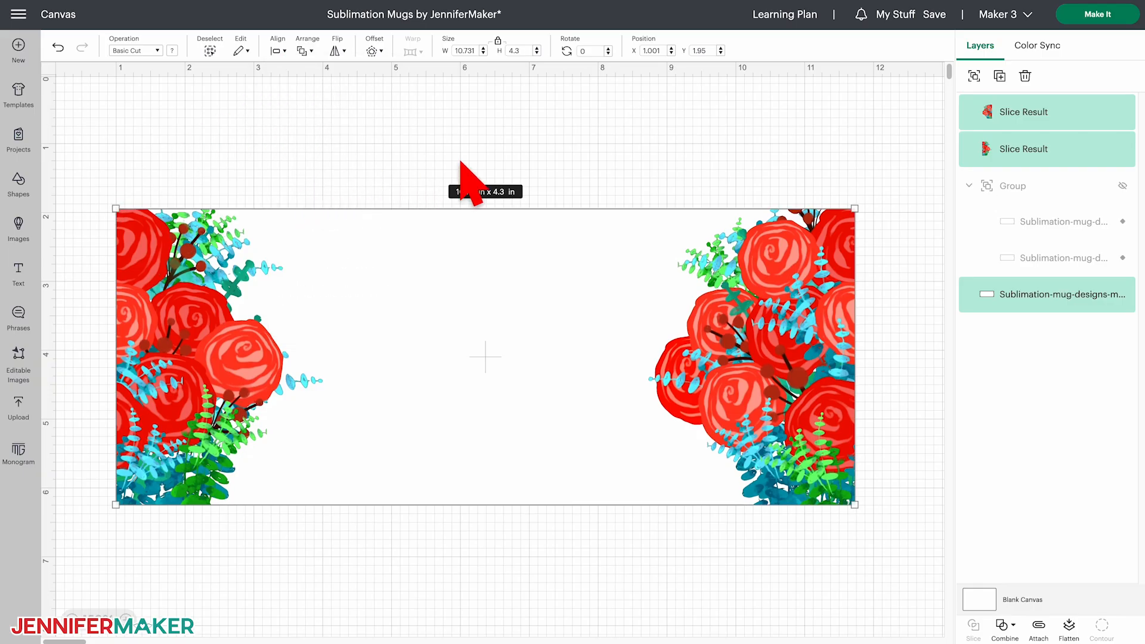
{"action": "left_click", "coordinate": [837, 128]}
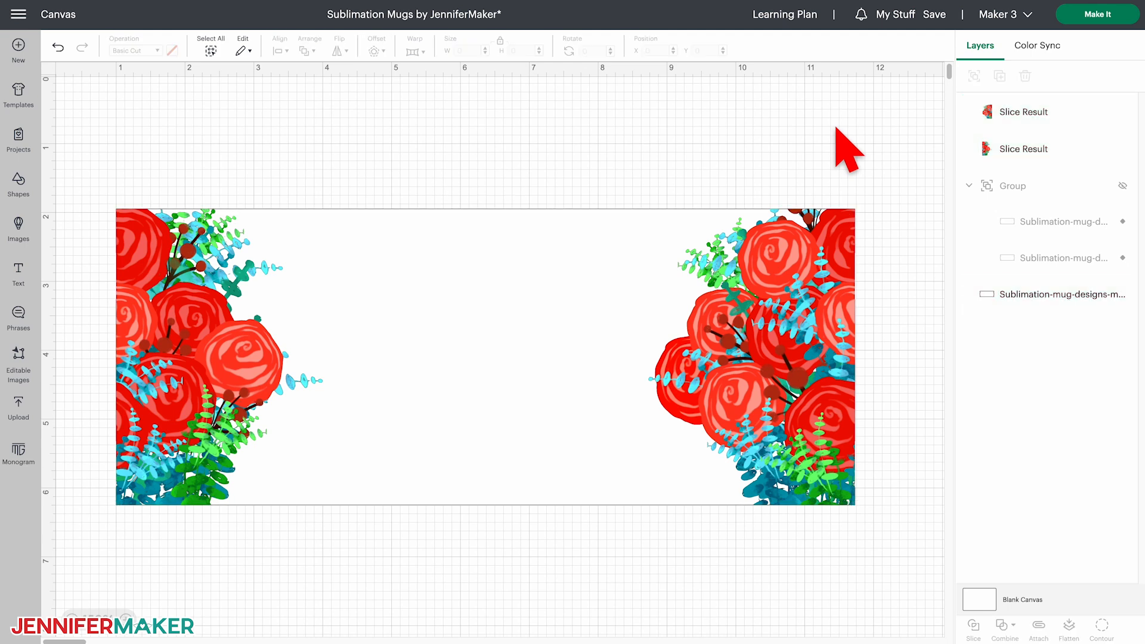
Slice the floral half at the template's right end with the mug template.
{"action": "left_click", "coordinate": [1013, 149]}
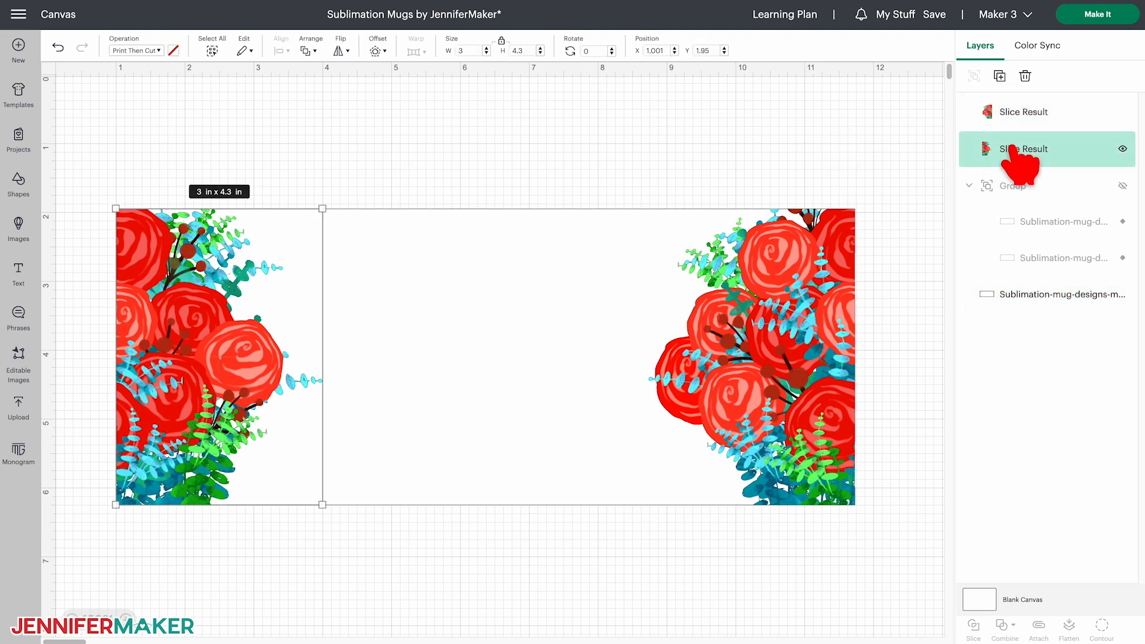
{"action": "left_click", "coordinate": [1018, 294], "text": "shift"}
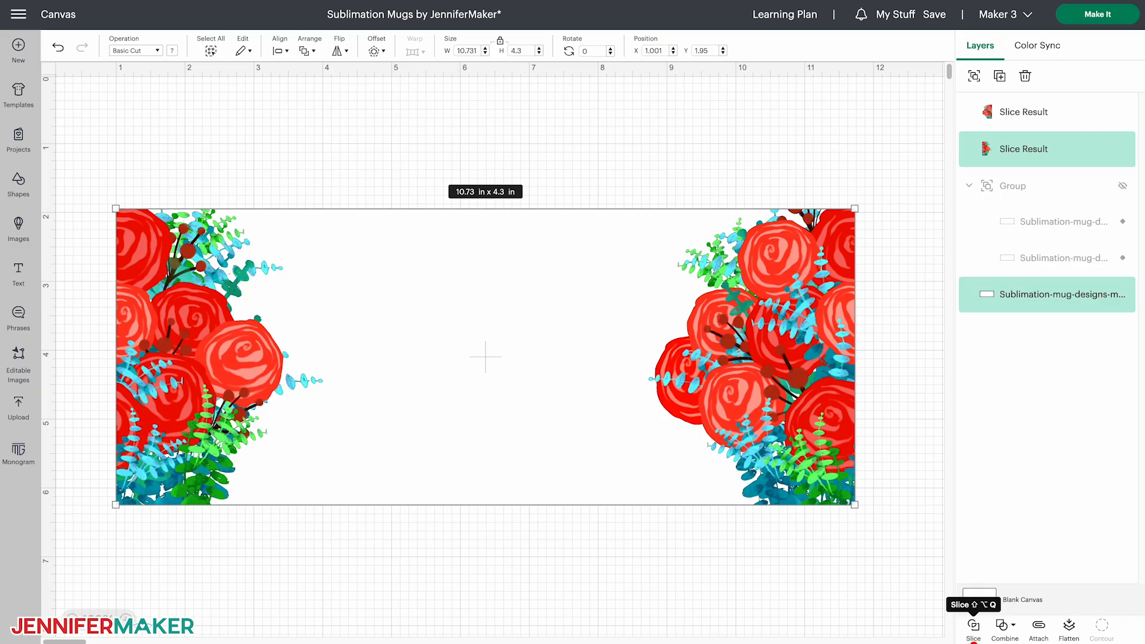
{"action": "key", "text": "ctrl+a"}
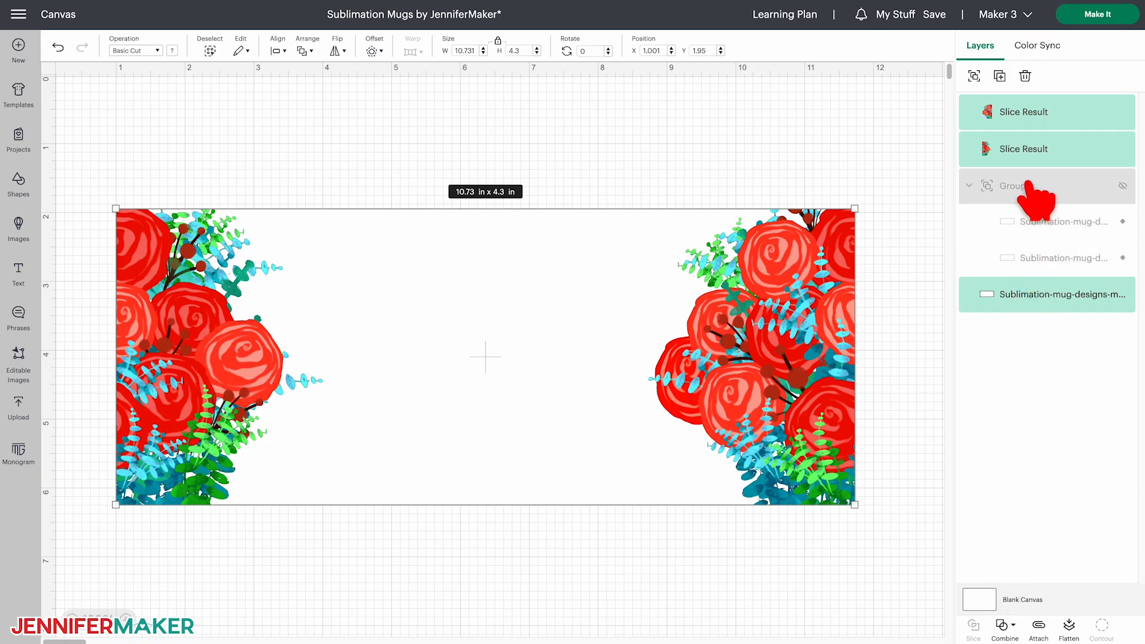
{"action": "left_click", "coordinate": [1034, 119]}
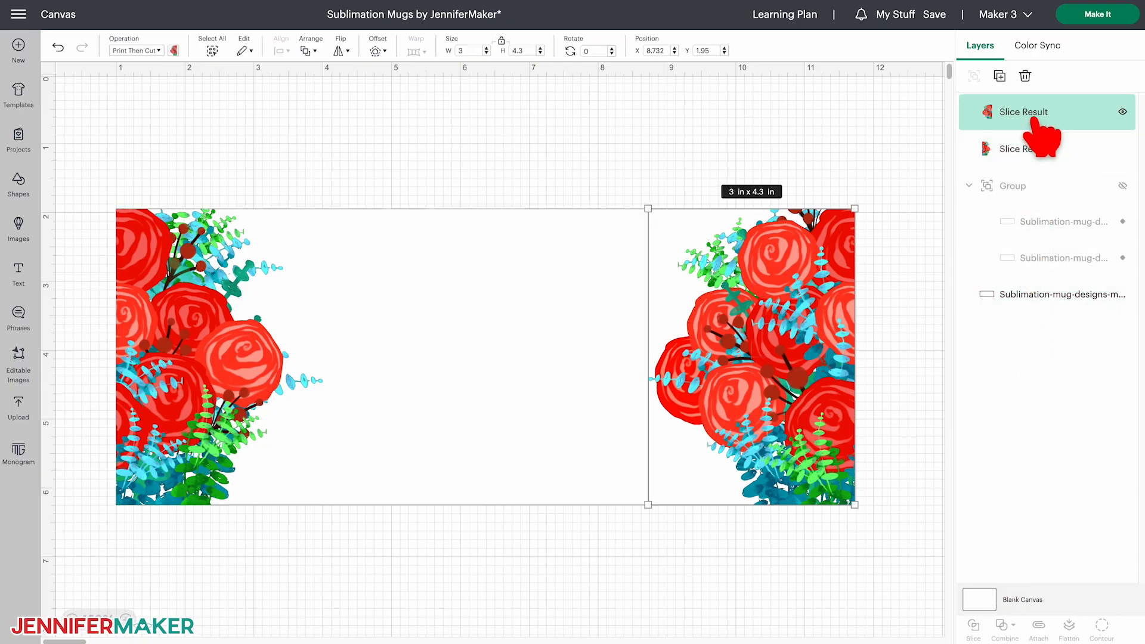
{"action": "left_click", "coordinate": [1046, 297], "text": "shift"}
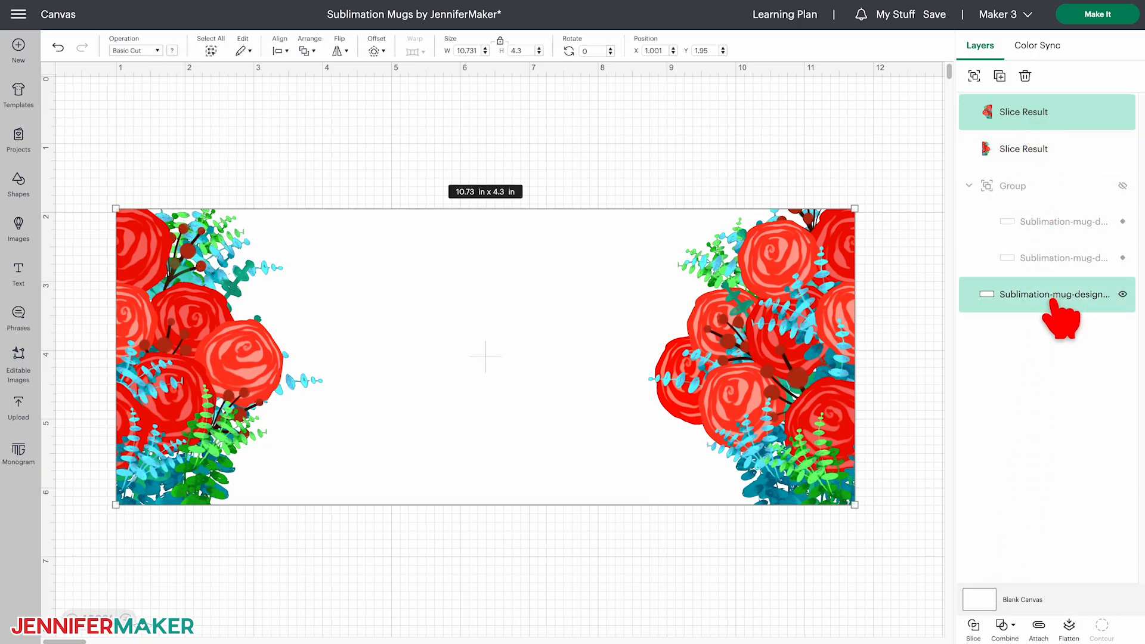
{"action": "left_click", "coordinate": [974, 632]}
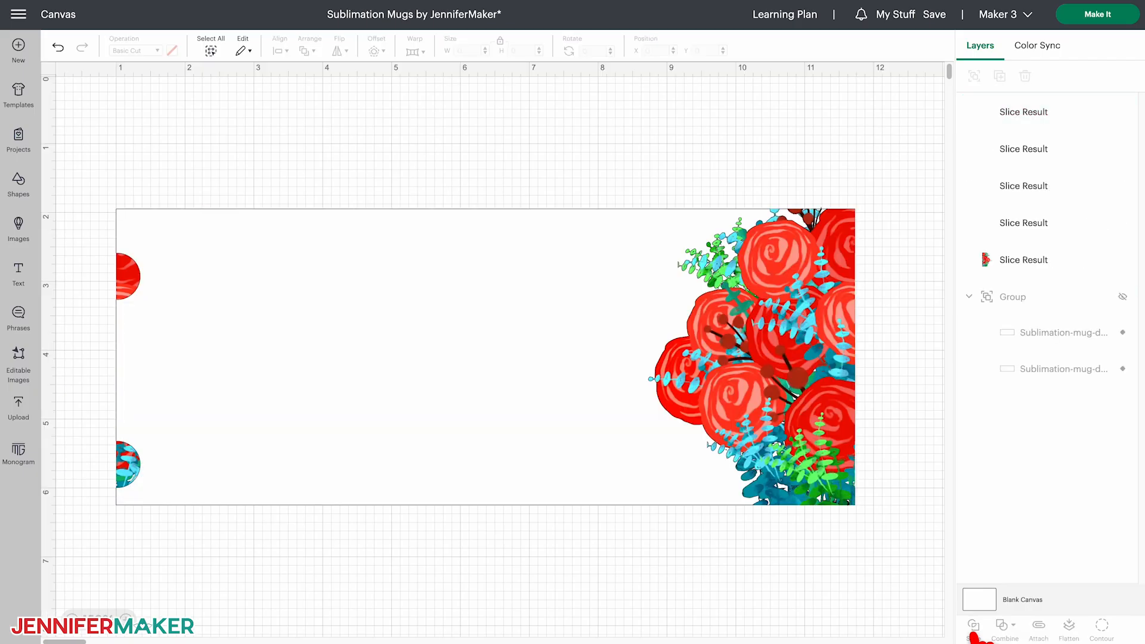
Slice the floral half at the left end with the large remaining template piece.
{"action": "left_click", "coordinate": [1024, 223]}
{"action": "left_click", "coordinate": [1047, 260], "text": "shift"}
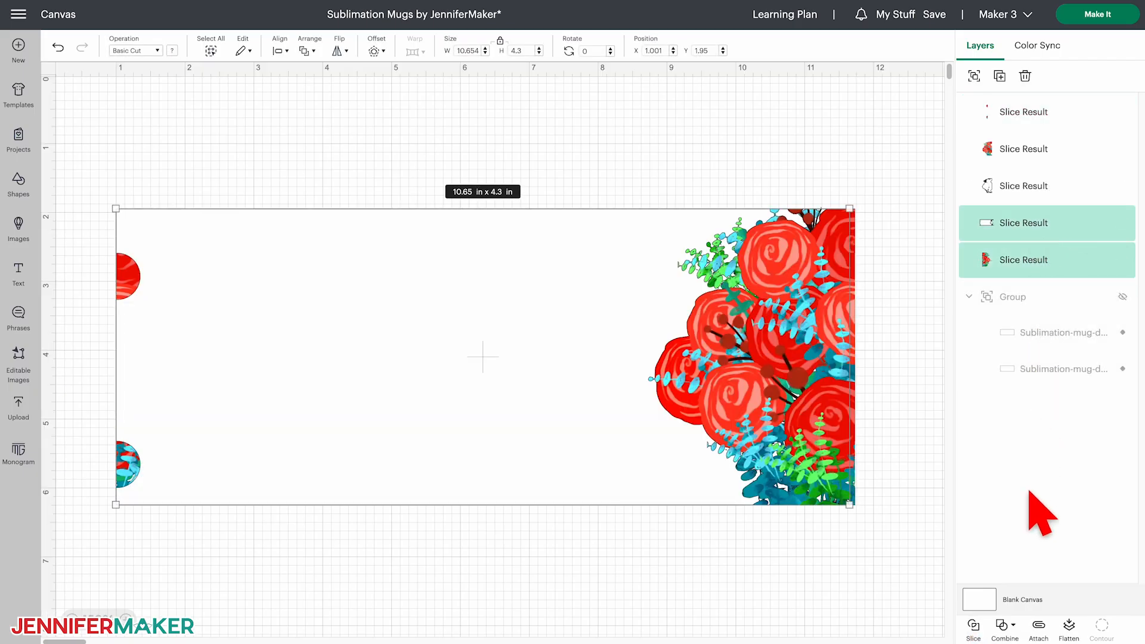
{"action": "left_click", "coordinate": [975, 636]}
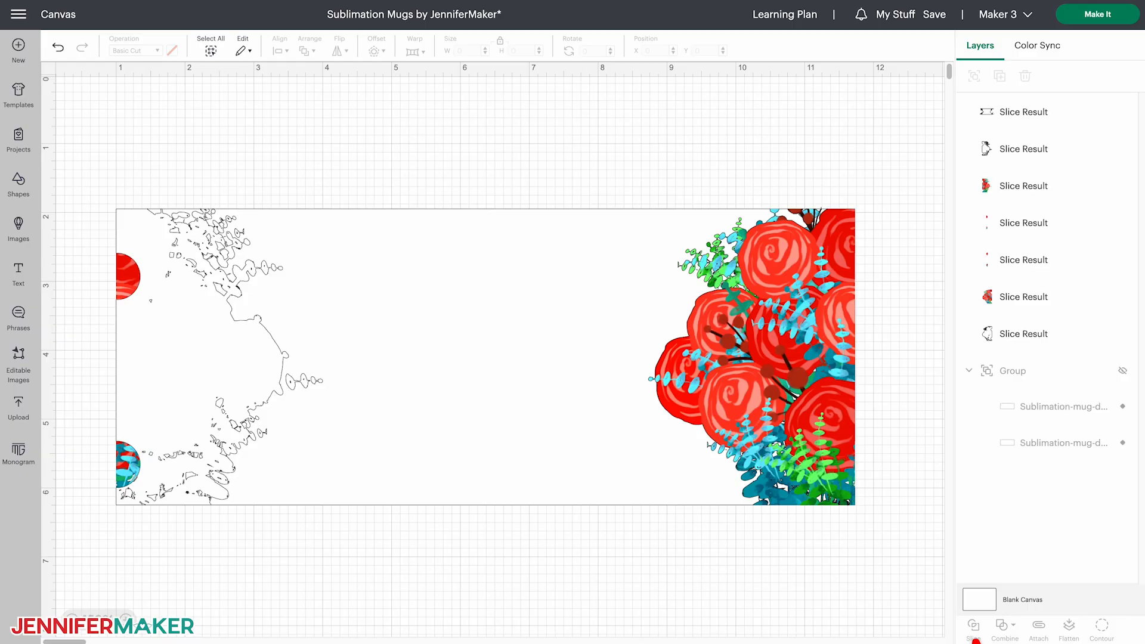
Weld the three blank template slices into one shape and place it behind the floral pieces in the layer order.
{"action": "left_click", "coordinate": [1069, 339]}
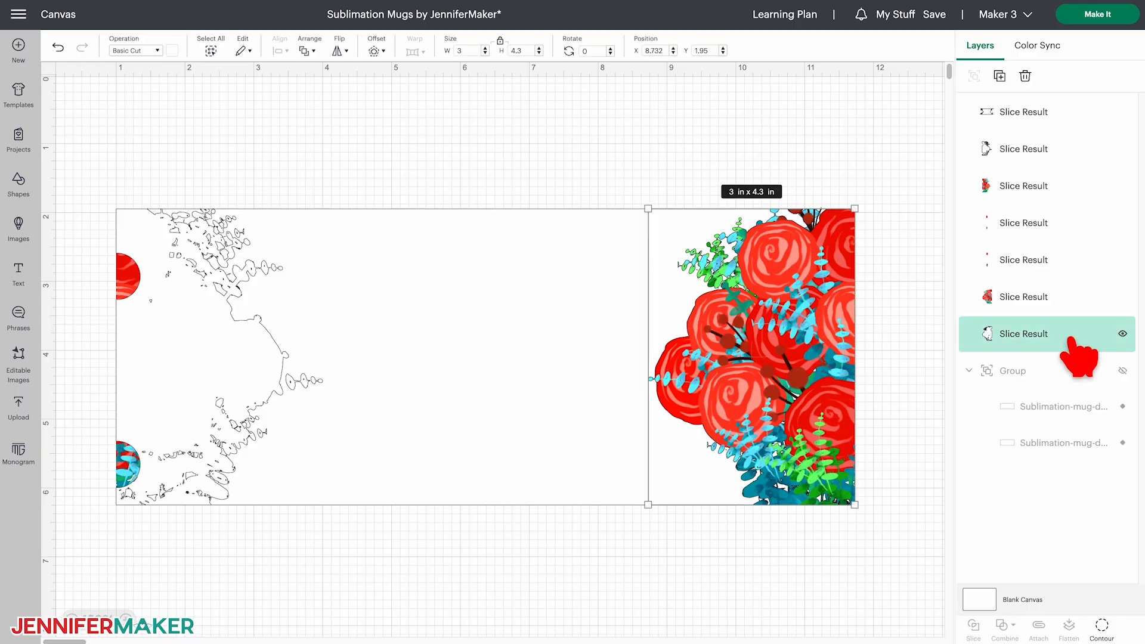
{"action": "left_click", "coordinate": [1071, 153], "text": "shift"}
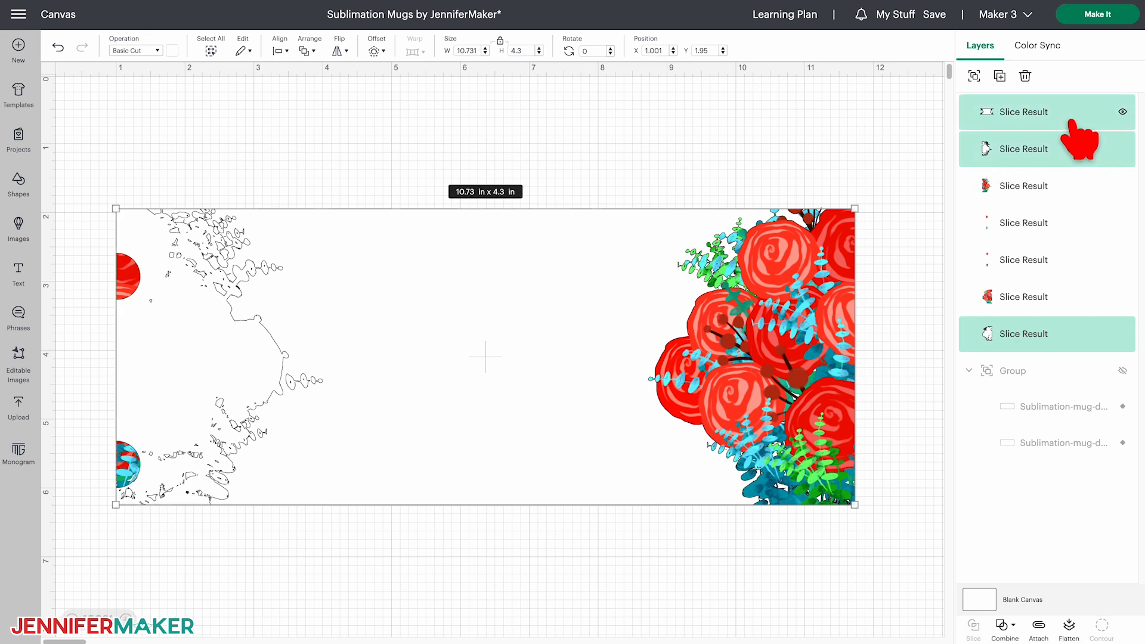
{"action": "left_click", "coordinate": [1013, 624]}
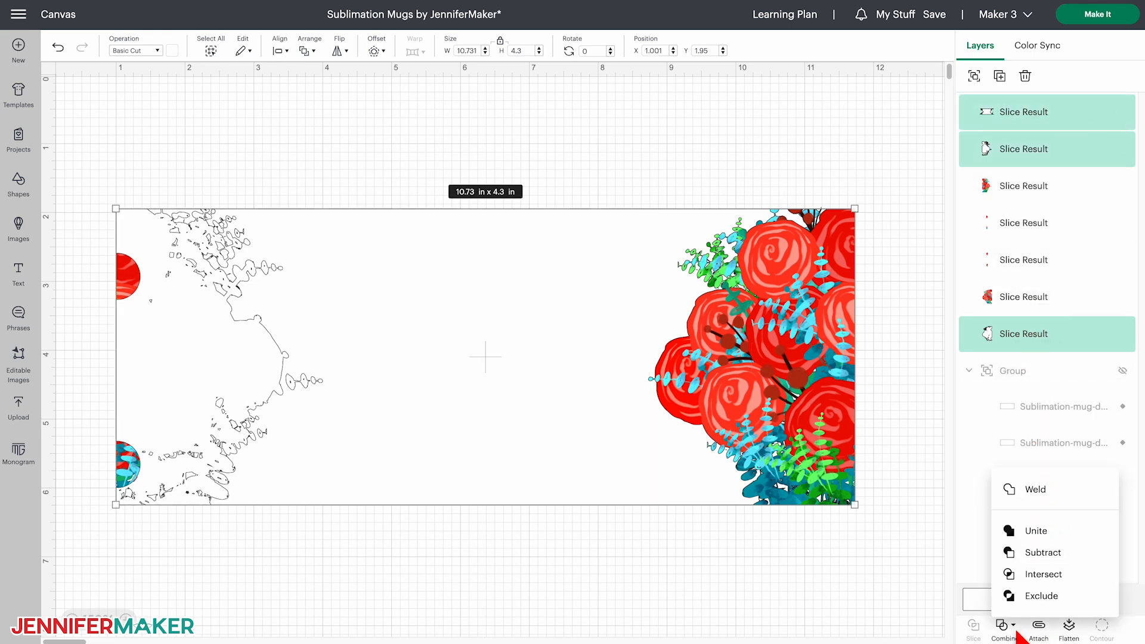
{"action": "left_click", "coordinate": [1029, 490]}
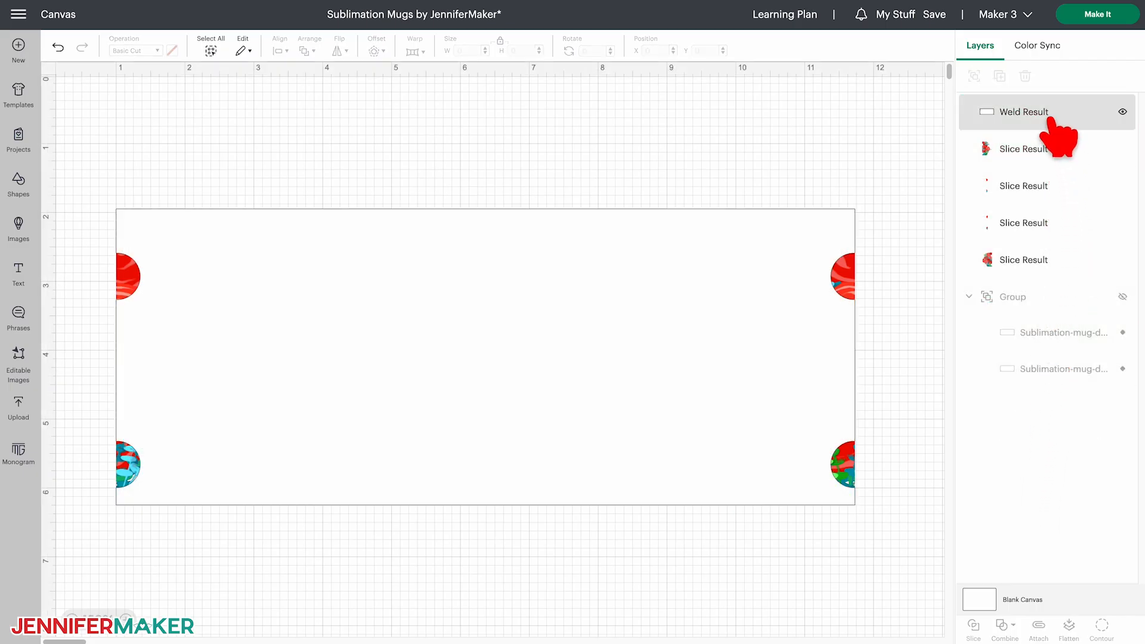
{"action": "left_click_drag", "start_coordinate": [1049, 122], "coordinate": [1057, 247]}
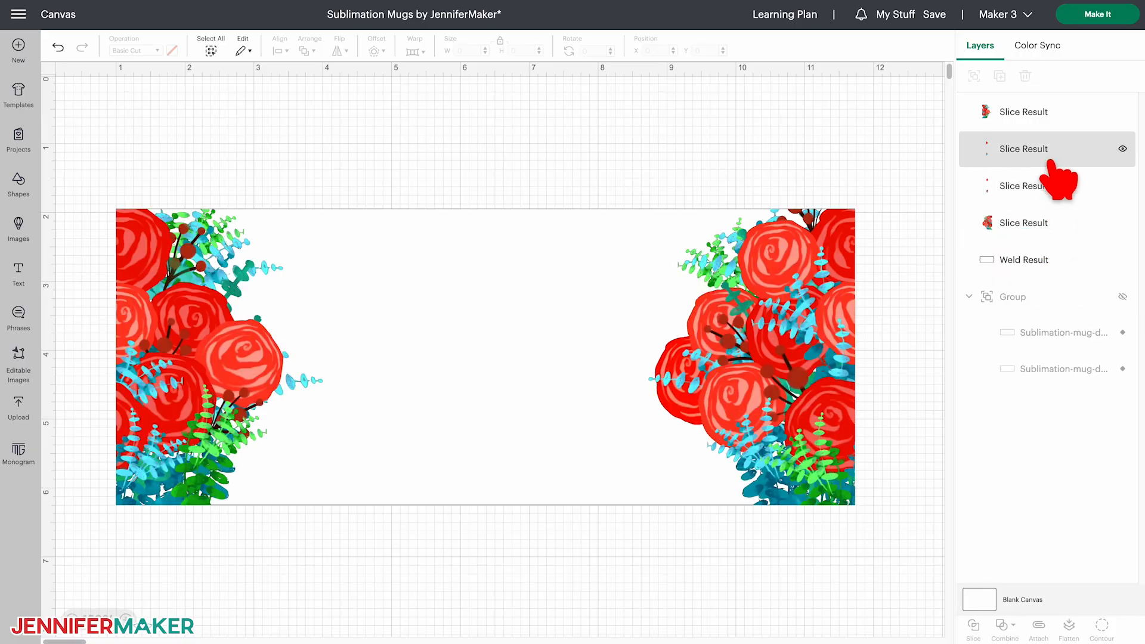
Delete both sets of semicircular floral cutouts that cover the template's notches.
{"action": "left_click", "coordinate": [1030, 147]}
{"action": "left_click", "coordinate": [1025, 76]}
{"action": "left_click", "coordinate": [1038, 157]}
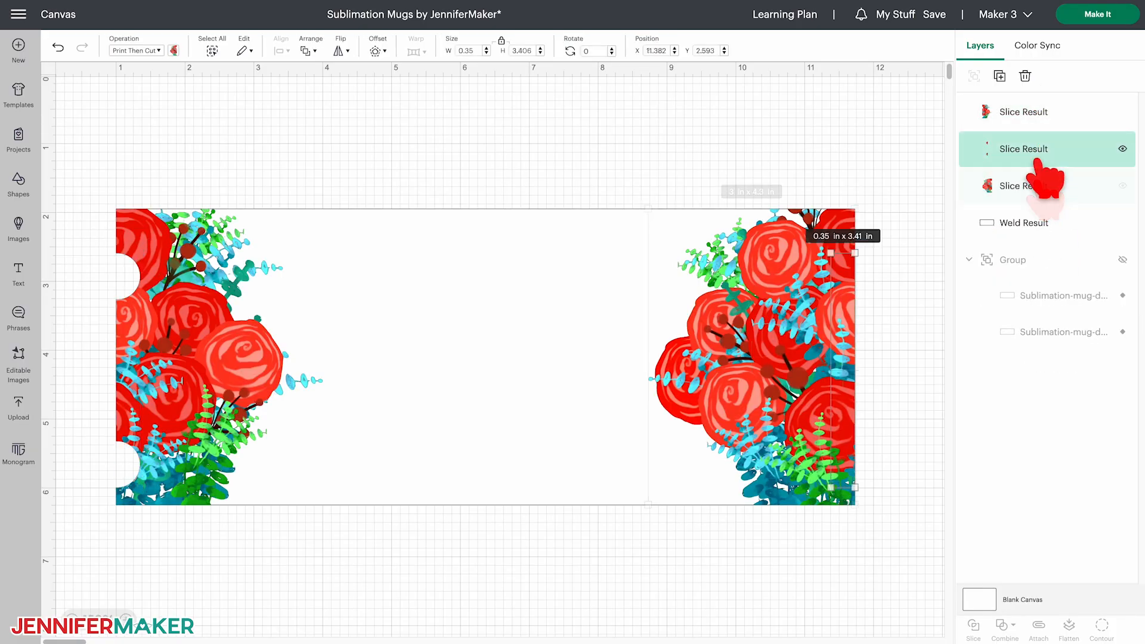
{"action": "left_click", "coordinate": [1025, 76]}
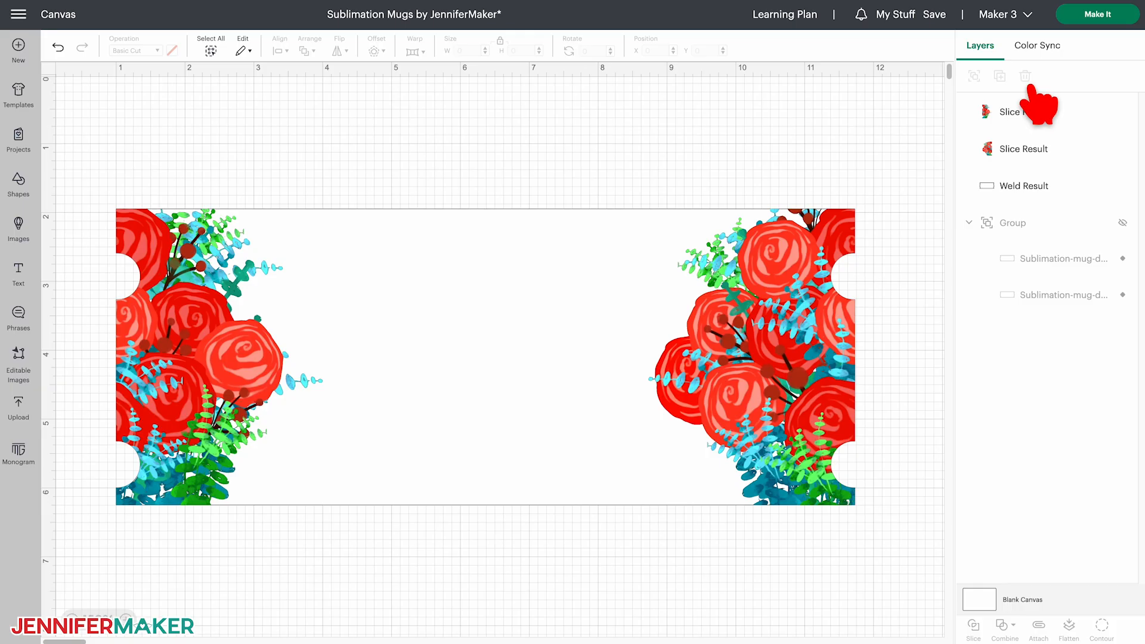
Color the welded template #d0f3fd and flatten it together with both floral halves.
{"action": "left_click", "coordinate": [1060, 186]}
{"action": "left_click", "coordinate": [172, 51]}
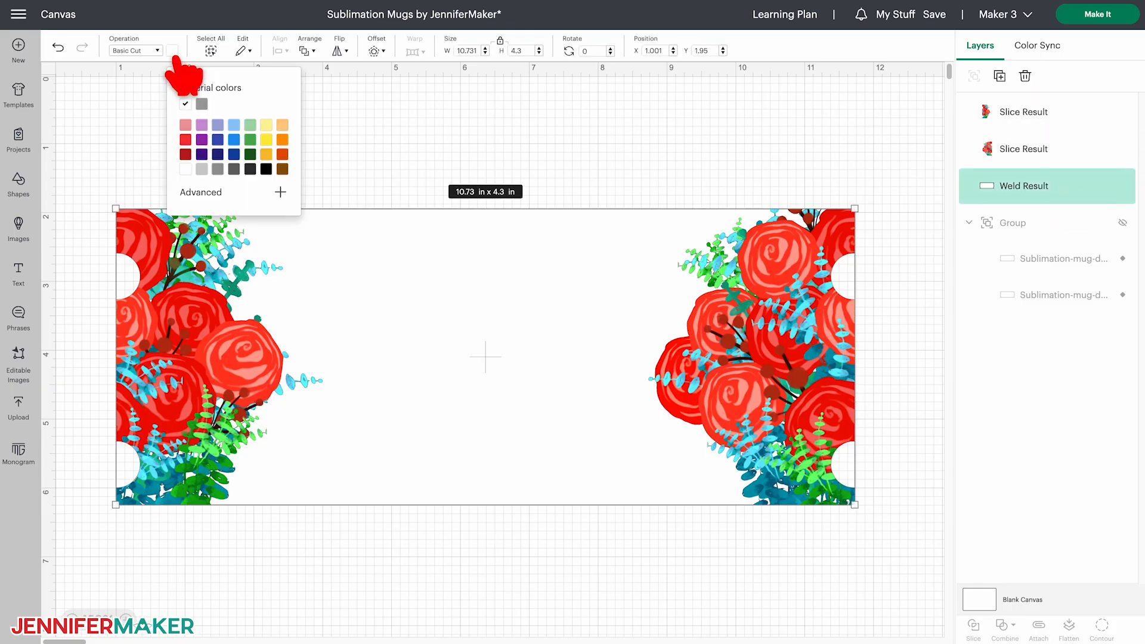
{"action": "left_click", "coordinate": [232, 195]}
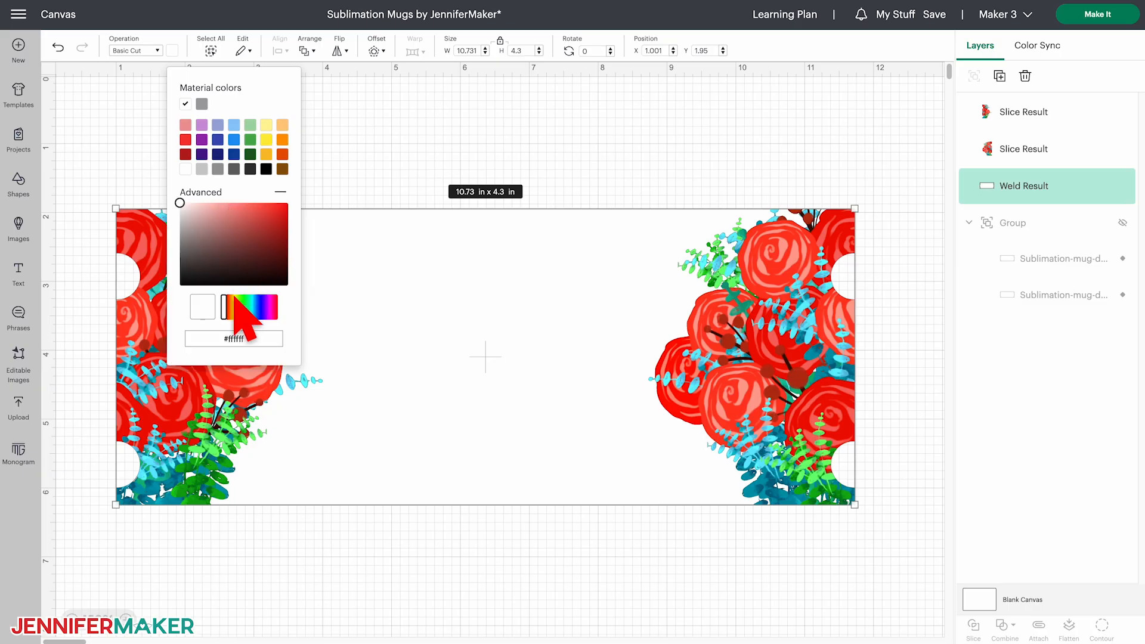
{"action": "left_click_drag", "start_coordinate": [230, 315], "coordinate": [251, 325]}
{"action": "double_click", "coordinate": [255, 339]}
{"action": "type", "text": "d0f3fd"}
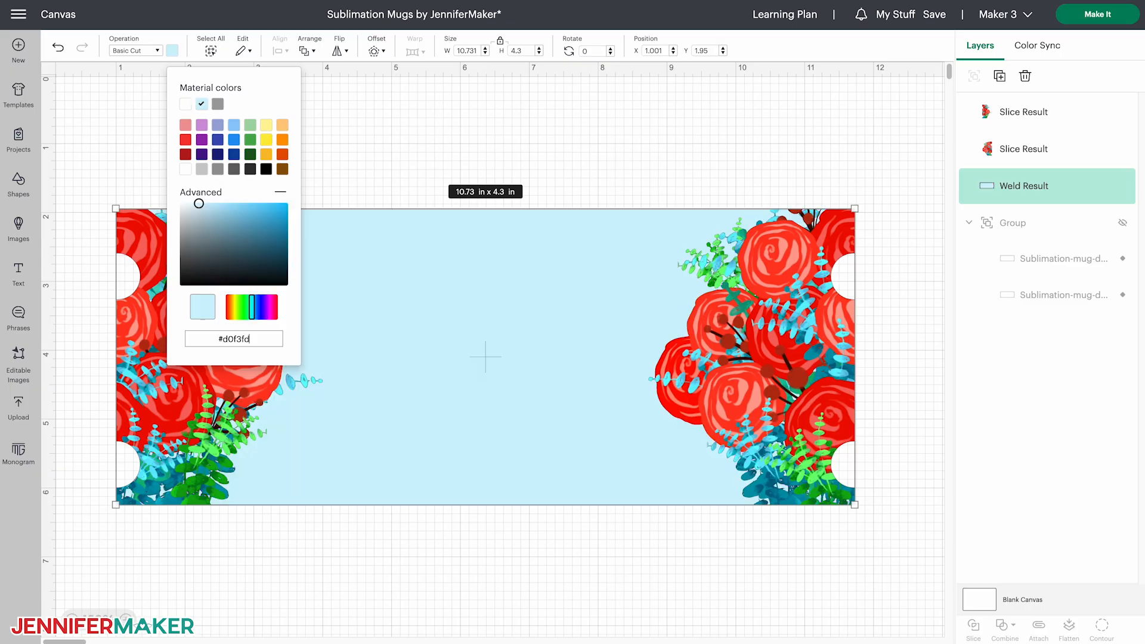
{"action": "left_click", "coordinate": [588, 158]}
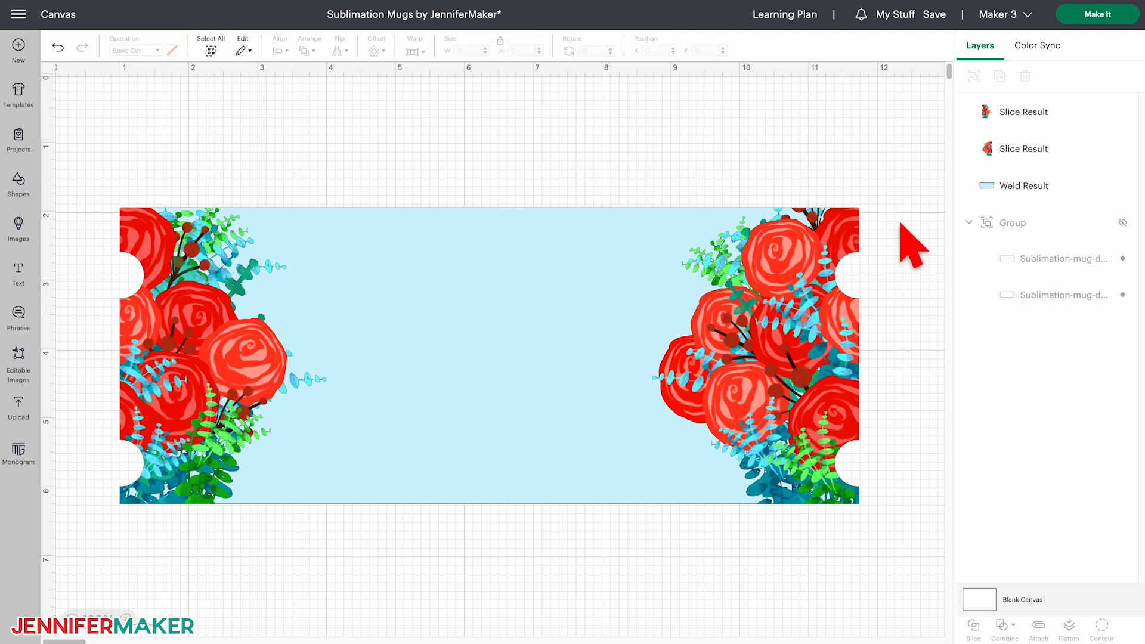
{"action": "left_click_drag", "start_coordinate": [822, 231], "coordinate": [62, 408]}
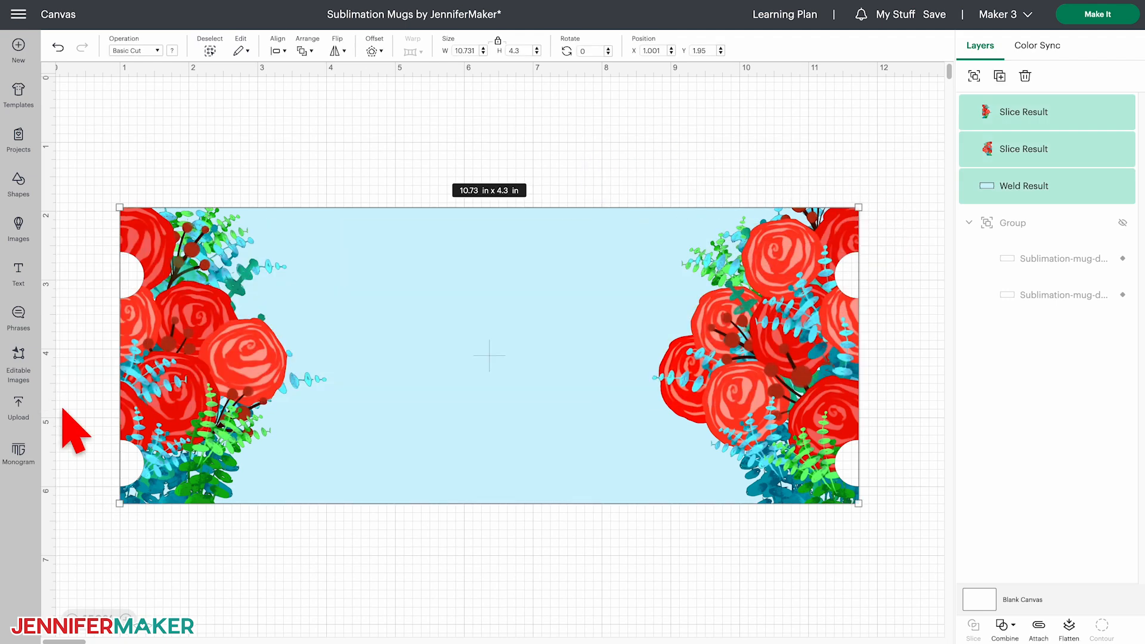
{"action": "left_click", "coordinate": [1070, 629]}
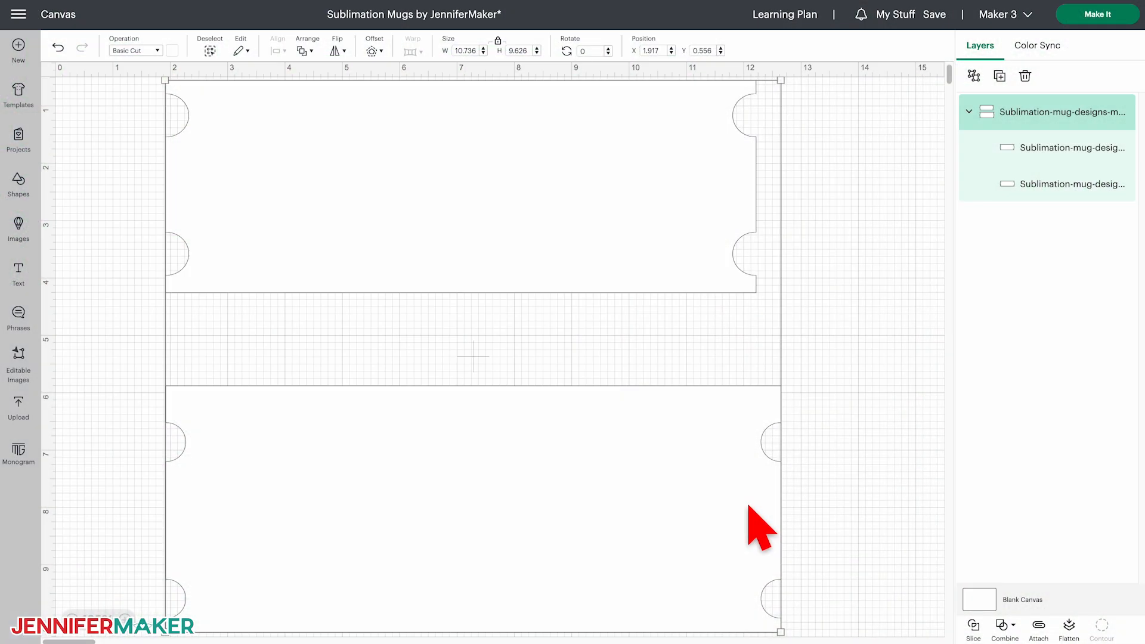
Ungroup the two uploaded mug templates and delete the larger 10.73 x 4.3 in one.
{"action": "right_click", "coordinate": [749, 506]}
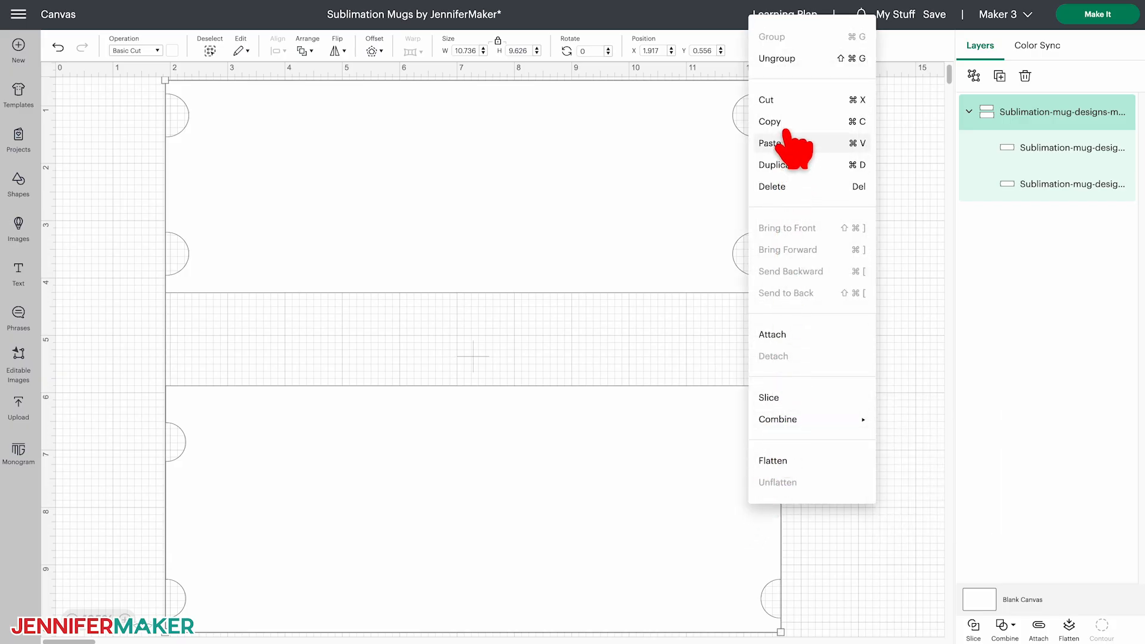
{"action": "left_click", "coordinate": [789, 59]}
{"action": "left_click", "coordinate": [1022, 111]}
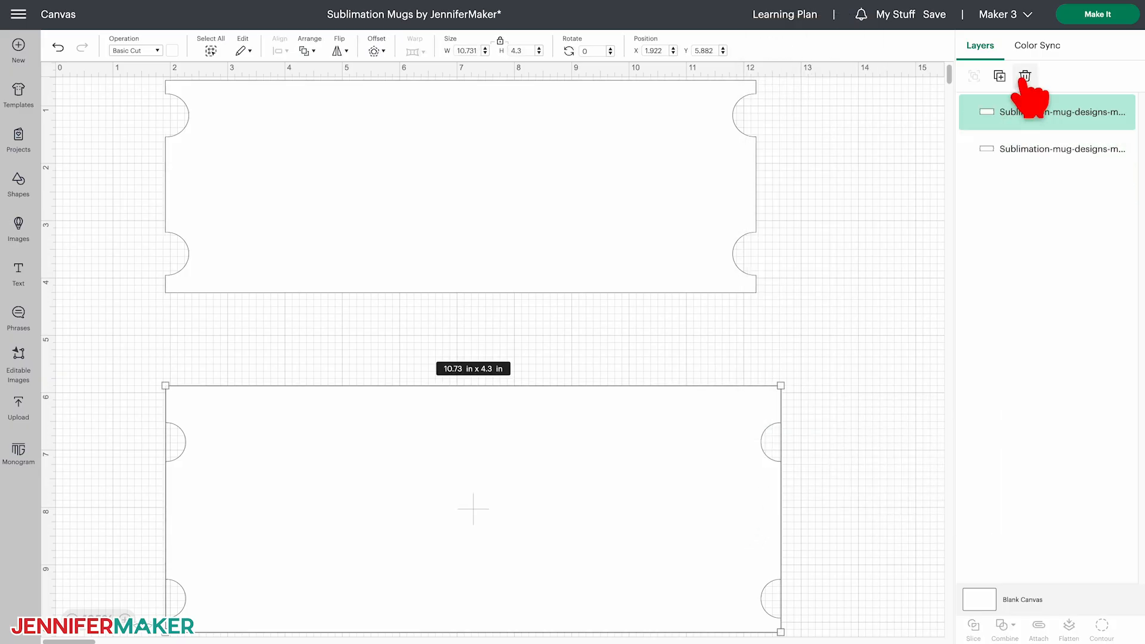
{"action": "left_click", "coordinate": [1025, 76]}
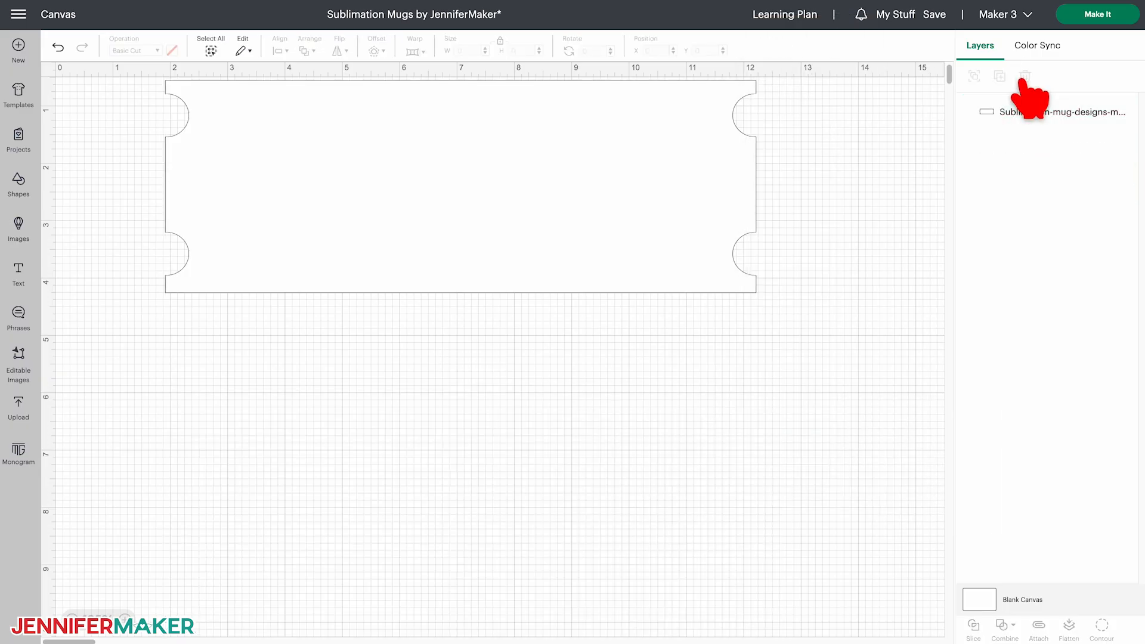
Duplicate the remaining template twice and group the two copies.
{"action": "left_click", "coordinate": [694, 251]}
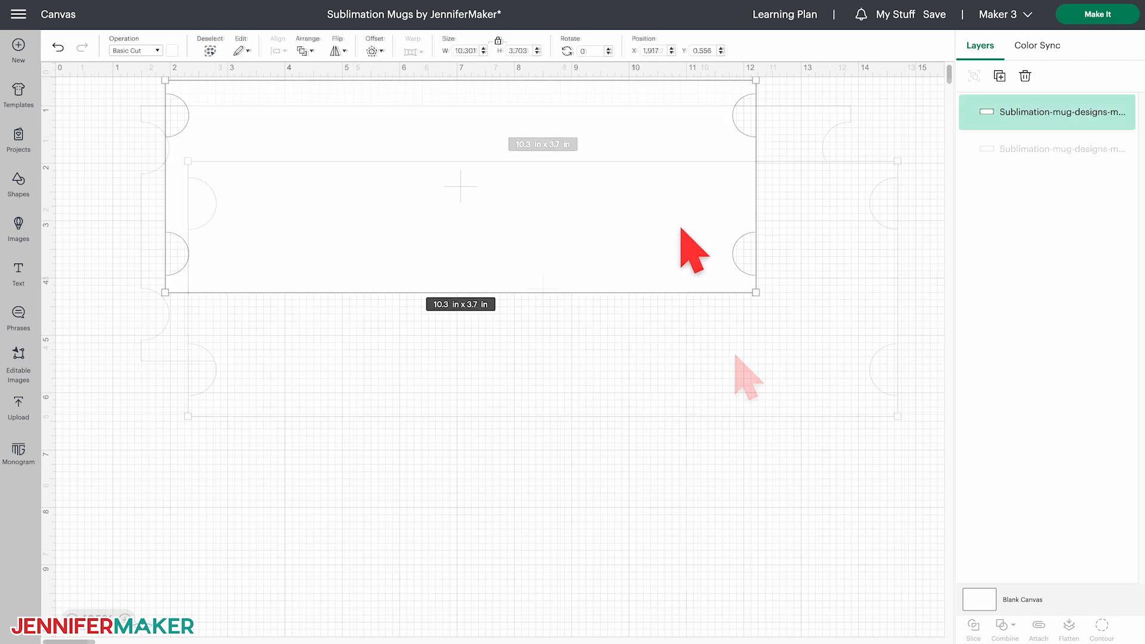
{"action": "right_click", "coordinate": [742, 372]}
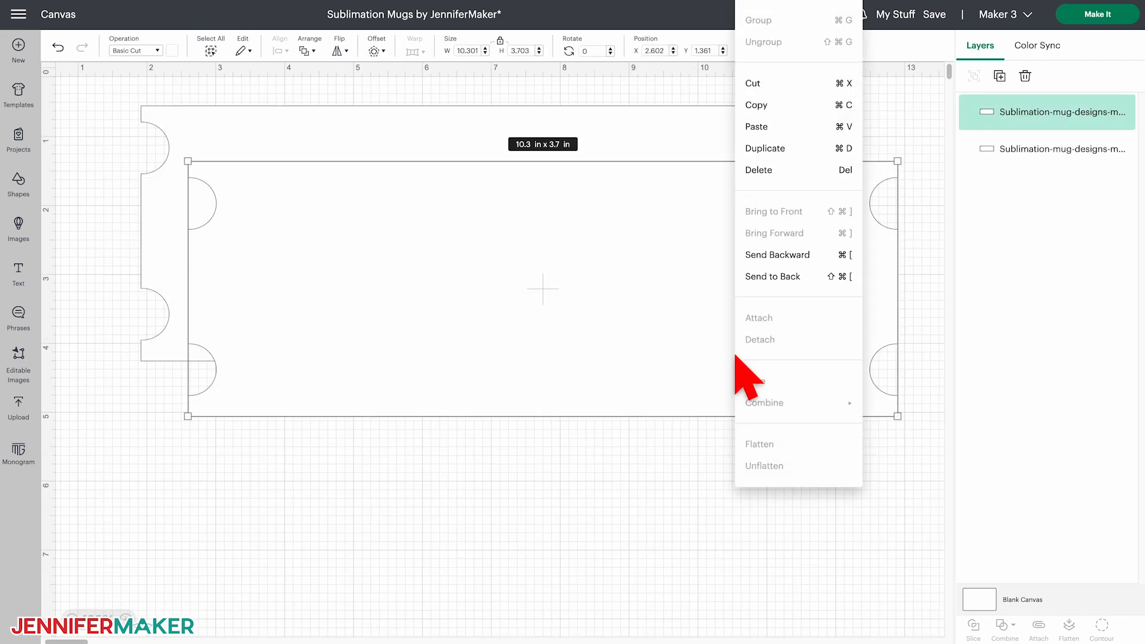
{"action": "left_click", "coordinate": [766, 157]}
{"action": "left_click", "coordinate": [974, 76]}
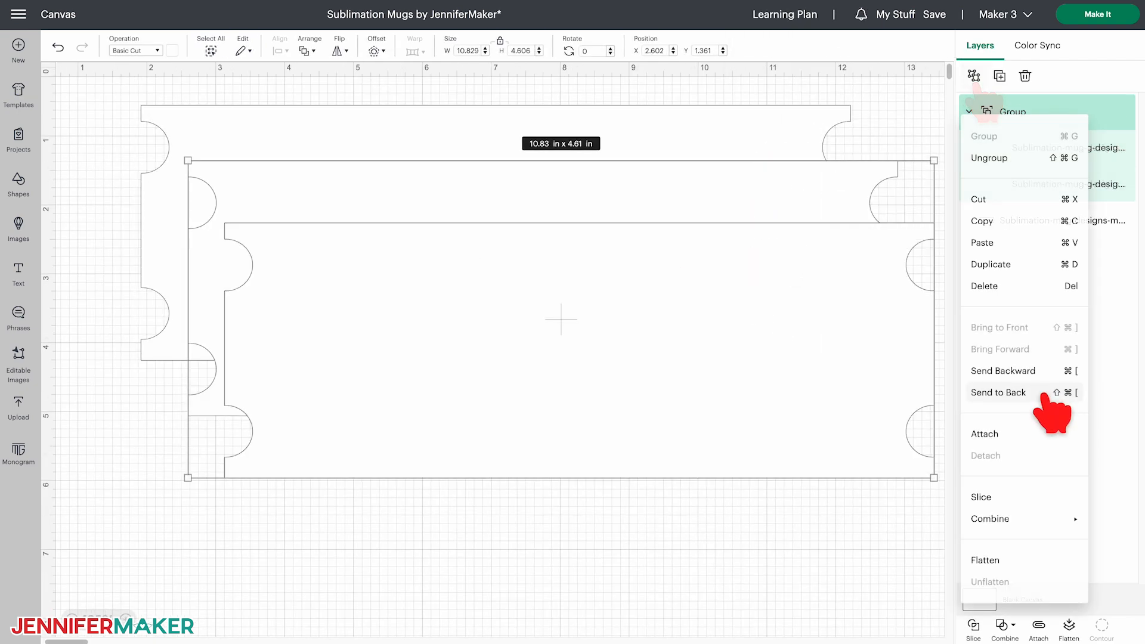
Send the grouped template copies to the back and hide them.
{"action": "left_click", "coordinate": [1043, 393]}
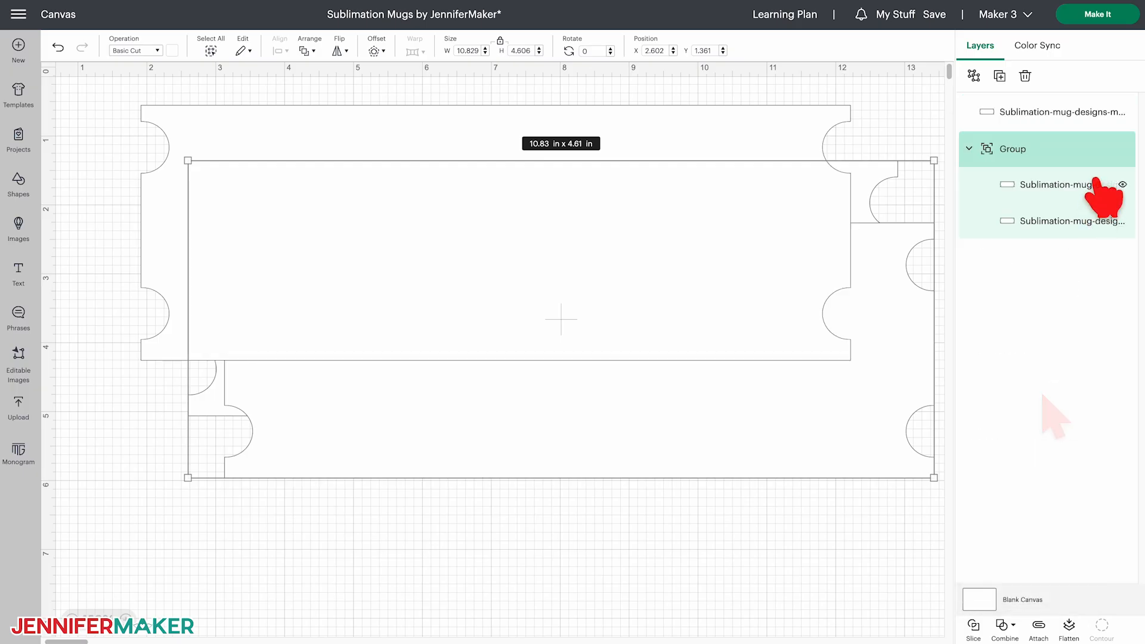
{"action": "left_click", "coordinate": [1122, 149]}
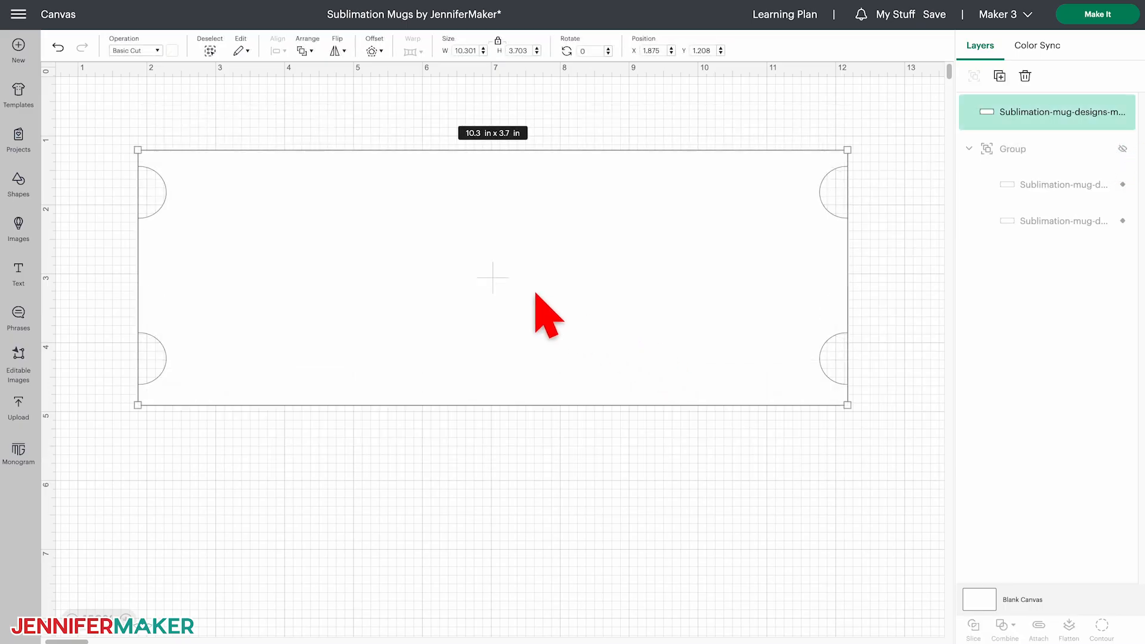
Move the visible template toward the canvas's upper-left corner, to about X 1, Y 1.01.
{"action": "scroll", "coordinate": [486, 275], "scroll_direction": "right", "scroll_amount": 1}
{"action": "left_click_drag", "start_coordinate": [481, 274], "coordinate": [423, 261]}
{"action": "scroll", "coordinate": [133, 204], "scroll_direction": "up", "scroll_amount": 1}
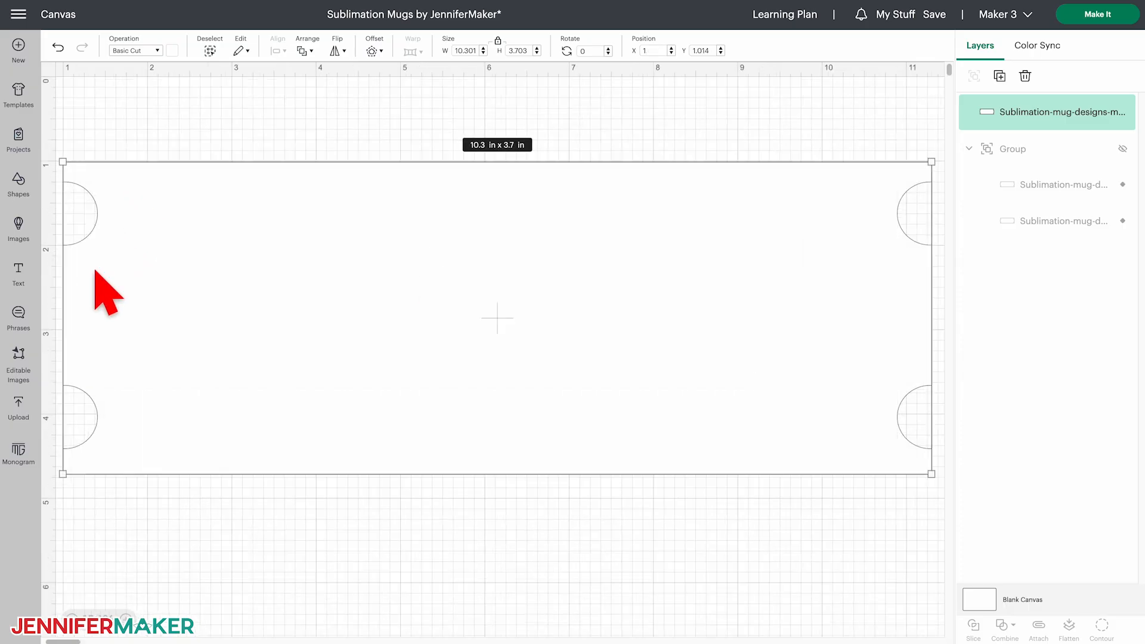
Choose sublimation-mug-designs-floral-bunch-2-jennifermaker-PNG.png as a new image to upload.
{"action": "left_click", "coordinate": [18, 409]}
{"action": "left_click", "coordinate": [110, 215]}
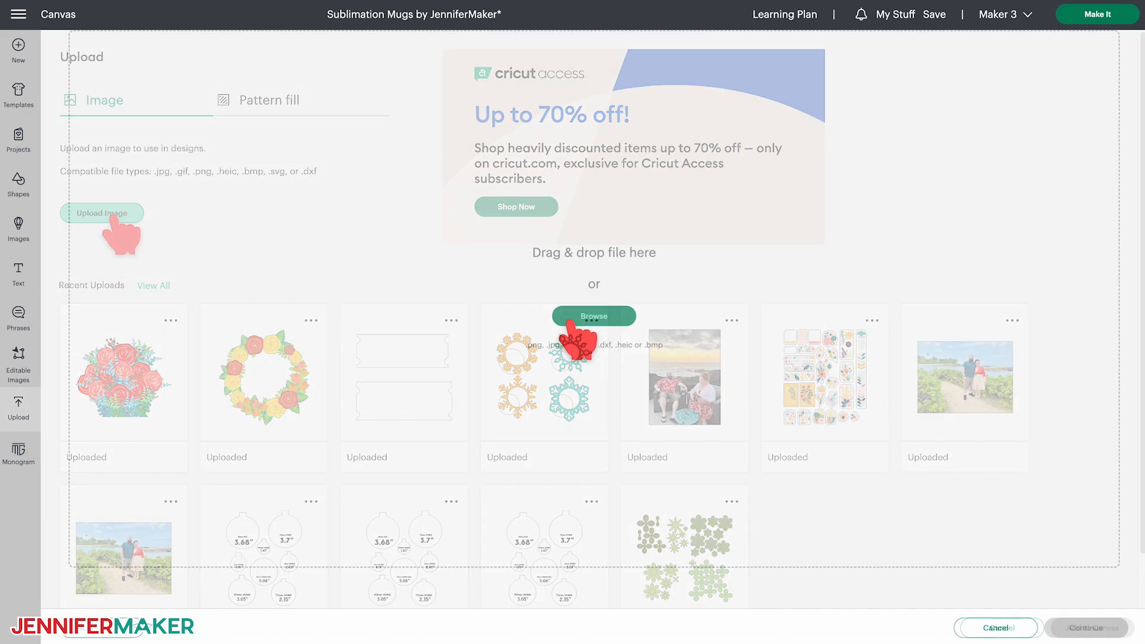
{"action": "left_click", "coordinate": [572, 319]}
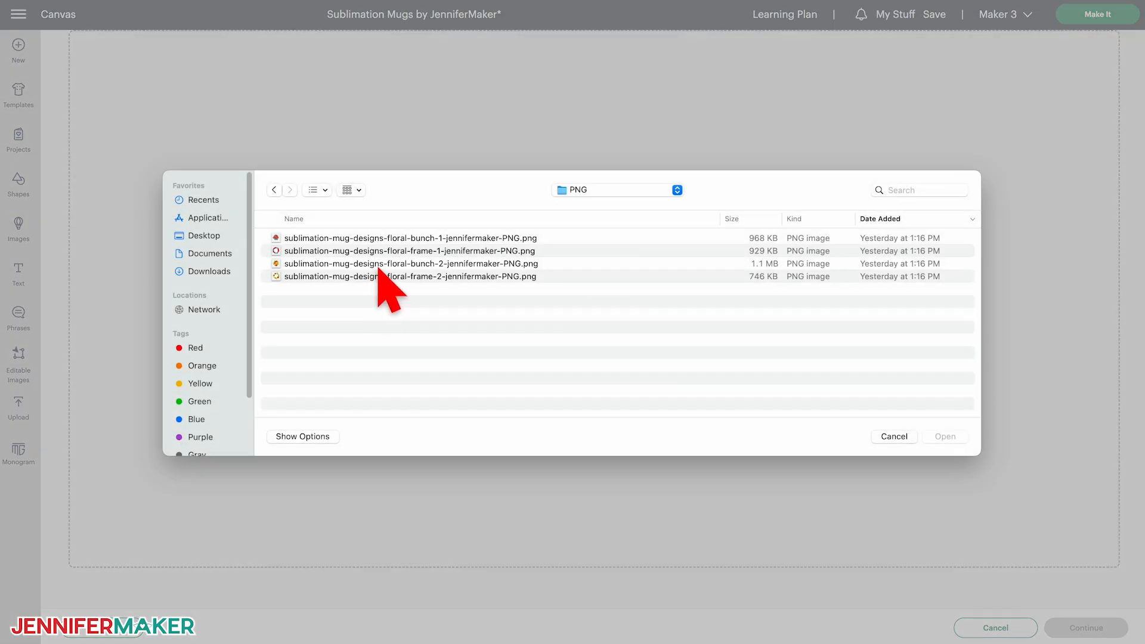
{"action": "left_click", "coordinate": [378, 265]}
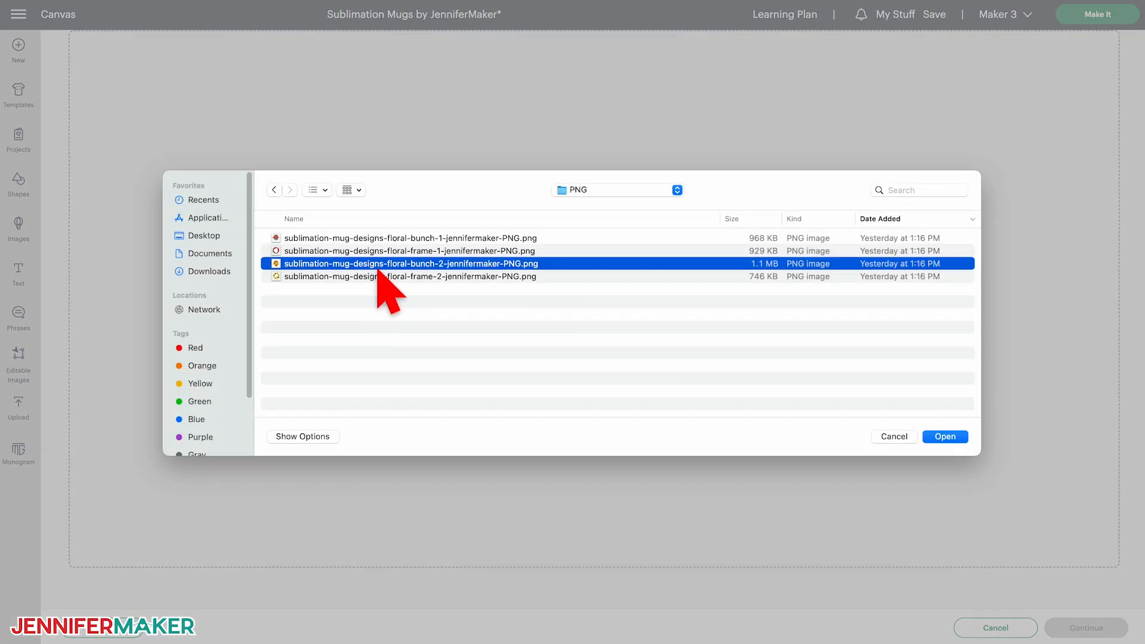
{"action": "left_click", "coordinate": [938, 444]}
Upload the floral bunch as a Complex, Print Then Cut image without removing anything from it.
{"action": "left_click", "coordinate": [708, 324]}
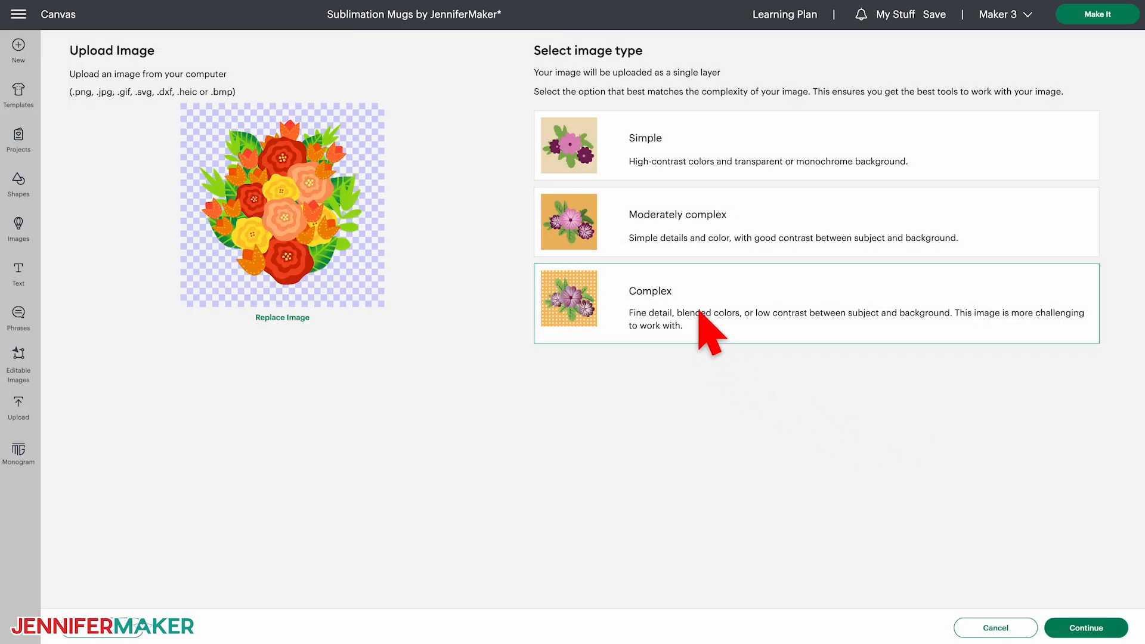
{"action": "left_click", "coordinate": [1050, 623]}
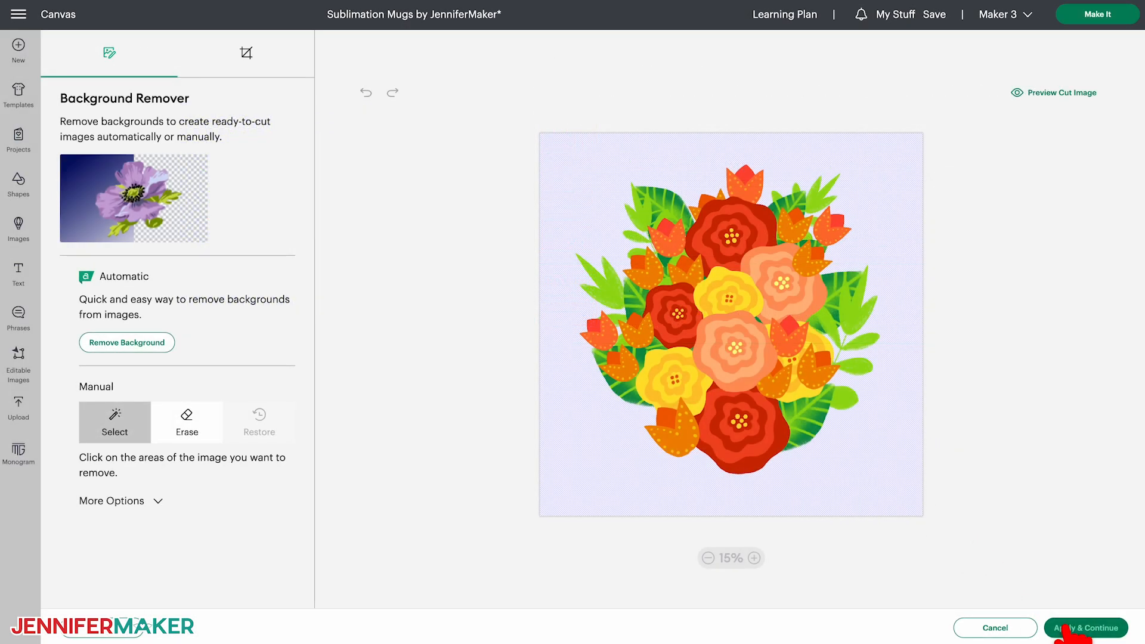
{"action": "left_click", "coordinate": [1068, 629]}
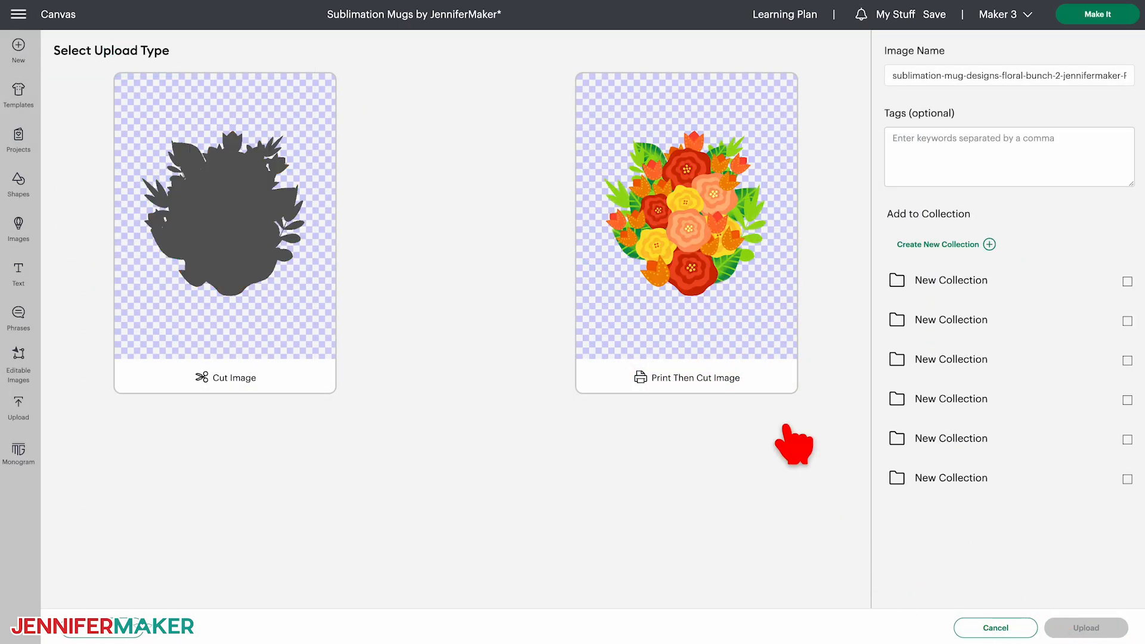
{"action": "left_click", "coordinate": [769, 382]}
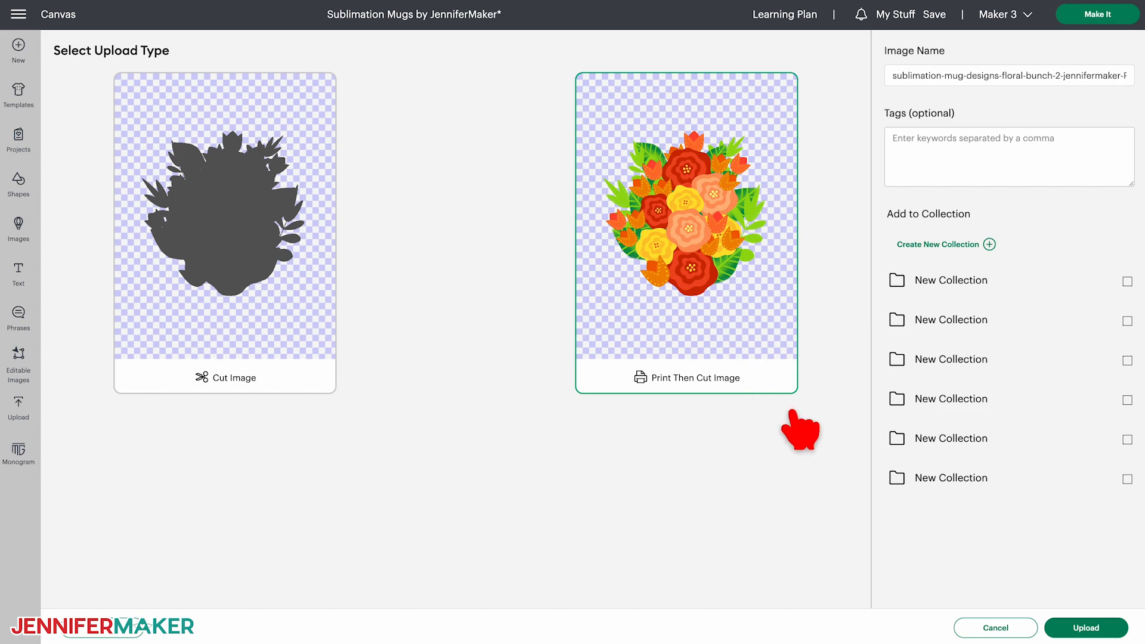
{"action": "left_click", "coordinate": [1069, 627]}
Add the uploaded floral bunch to the canvas and set its height to 3.7 in.
{"action": "left_click", "coordinate": [160, 357]}
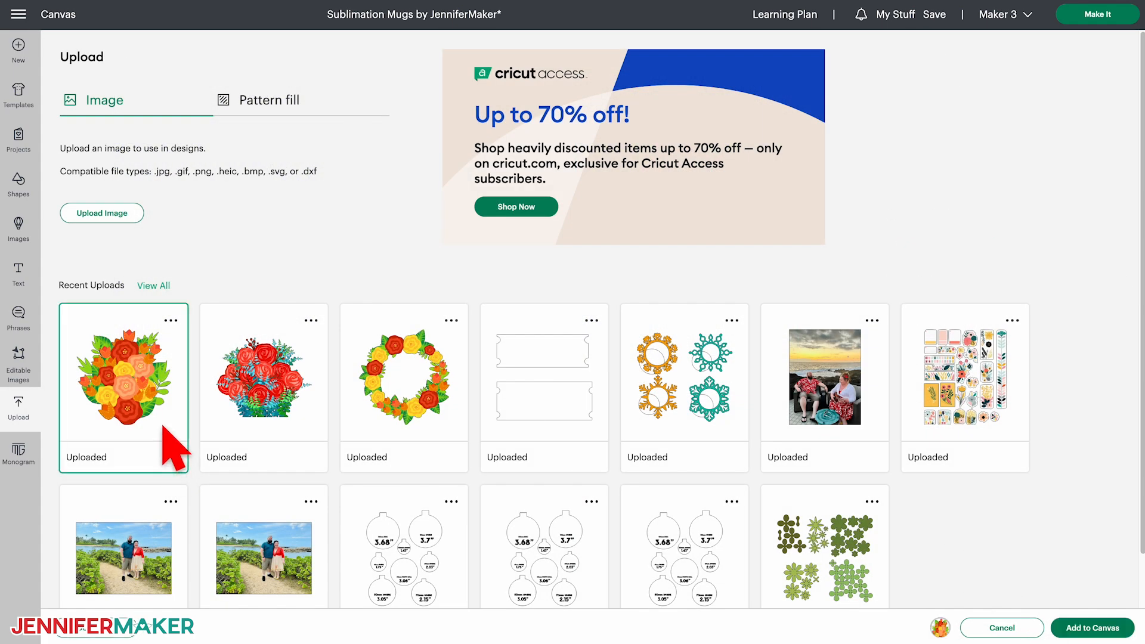
{"action": "left_click", "coordinate": [1070, 632]}
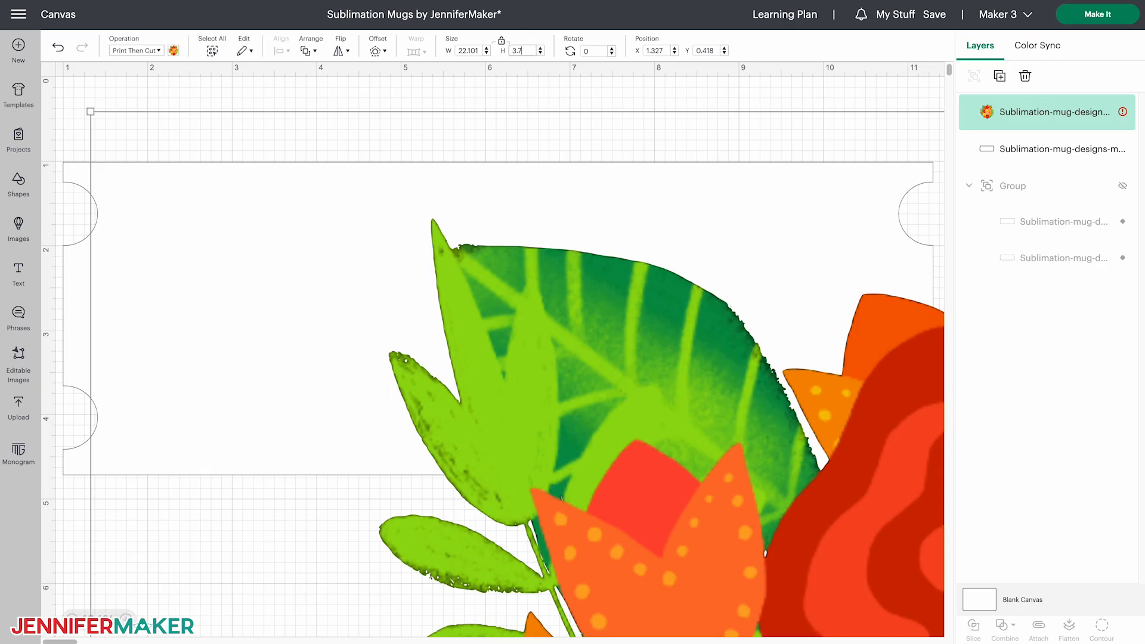
{"action": "key", "text": "Return"}
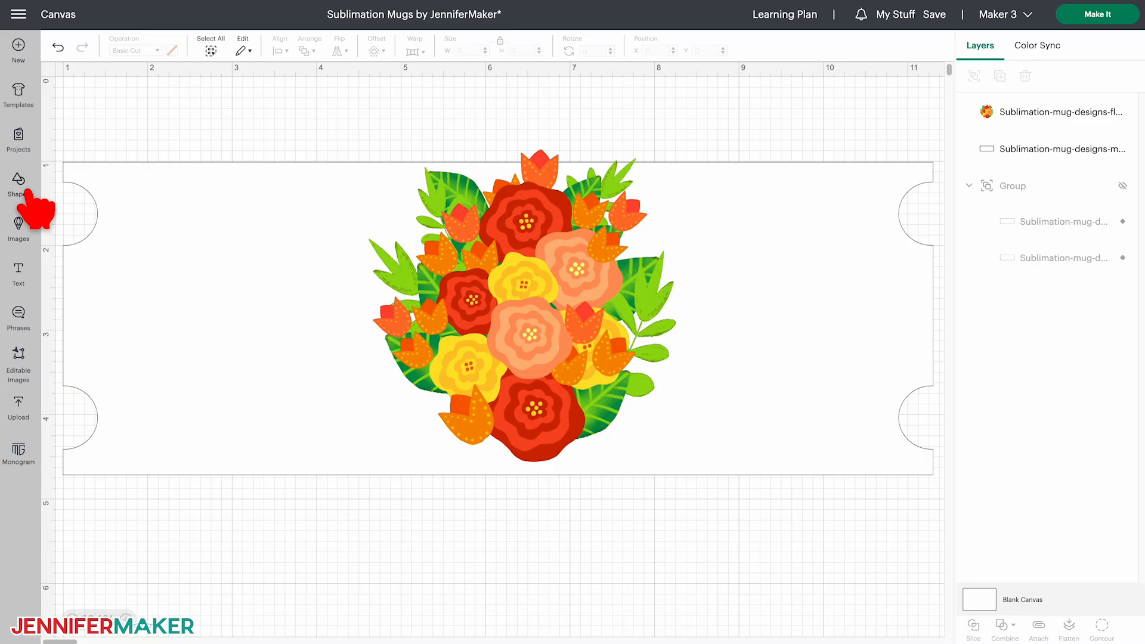
Add a square shape to the canvas and set its operation to Pen.
{"action": "left_click", "coordinate": [28, 194]}
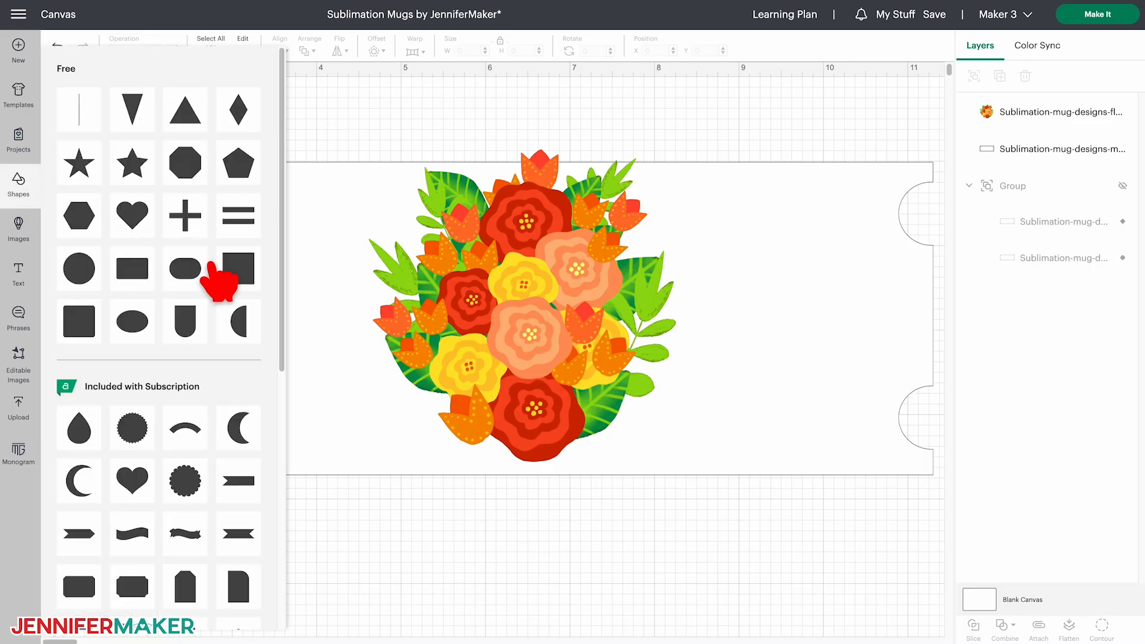
{"action": "left_click", "coordinate": [235, 269]}
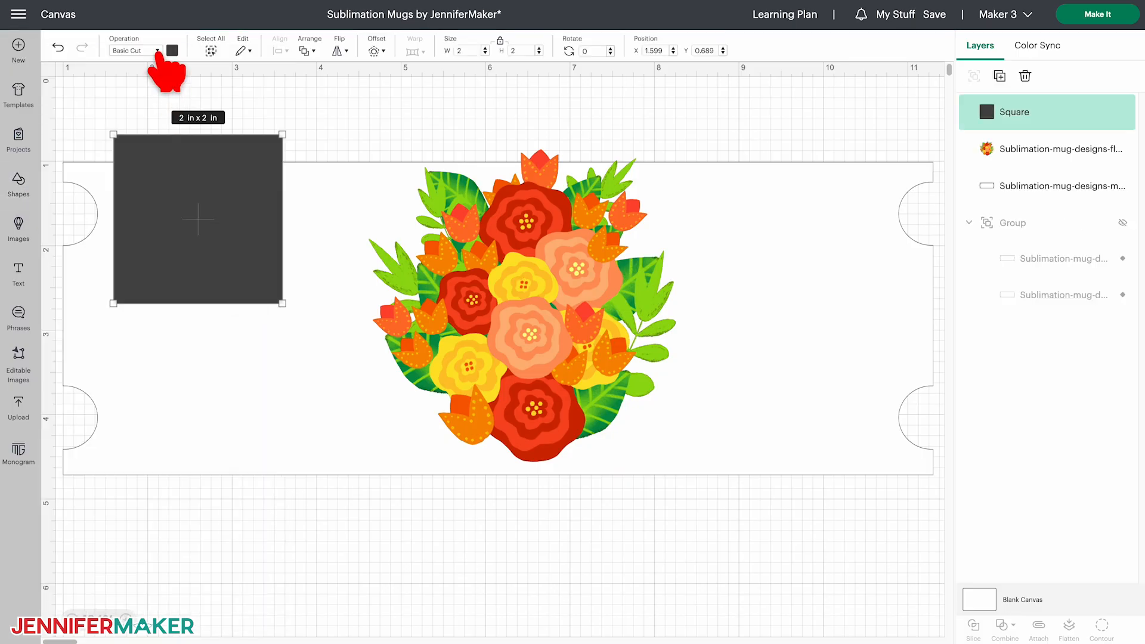
{"action": "left_click", "coordinate": [157, 51]}
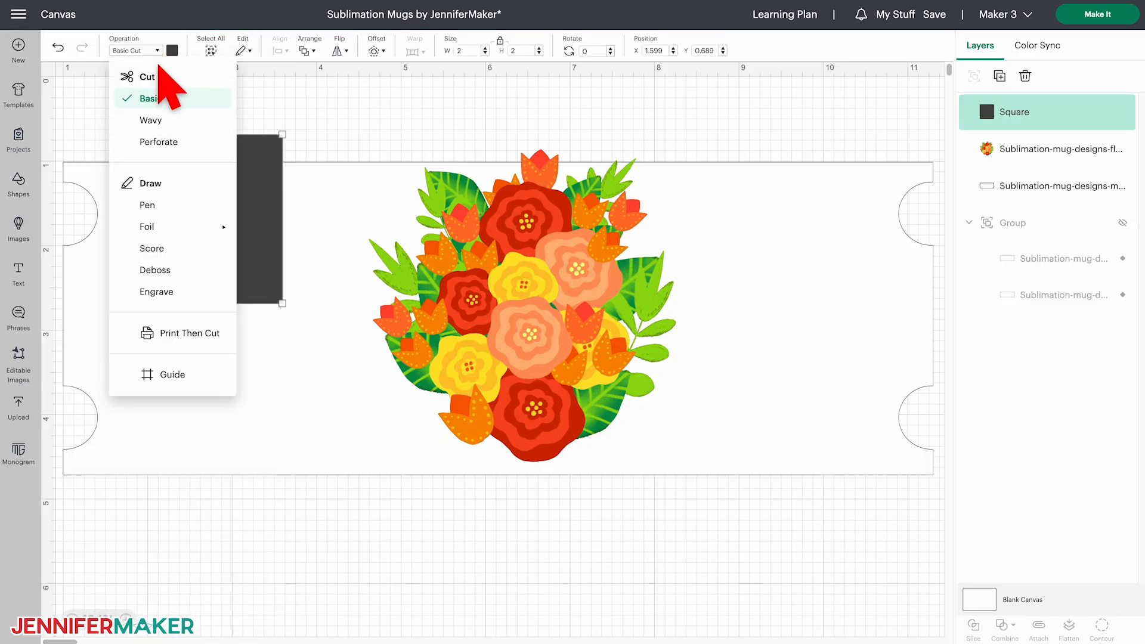
{"action": "left_click", "coordinate": [149, 205]}
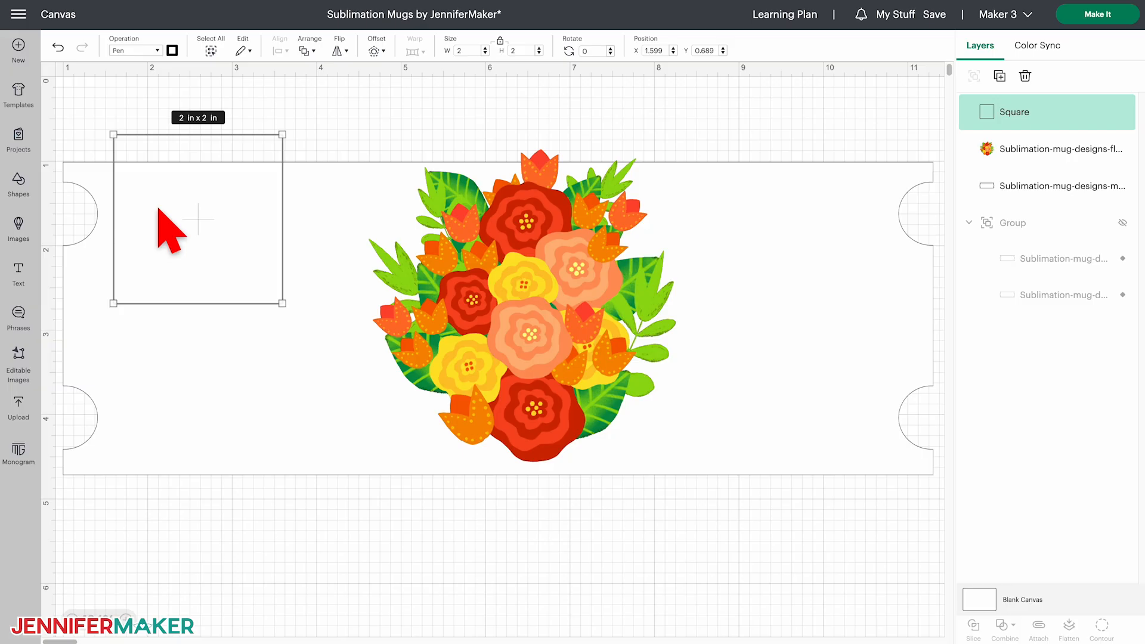
Unlock the square's proportions and reshape it to about 1.99 x 4.02 in, covering the left half of the floral bunch.
{"action": "left_click", "coordinate": [500, 42]}
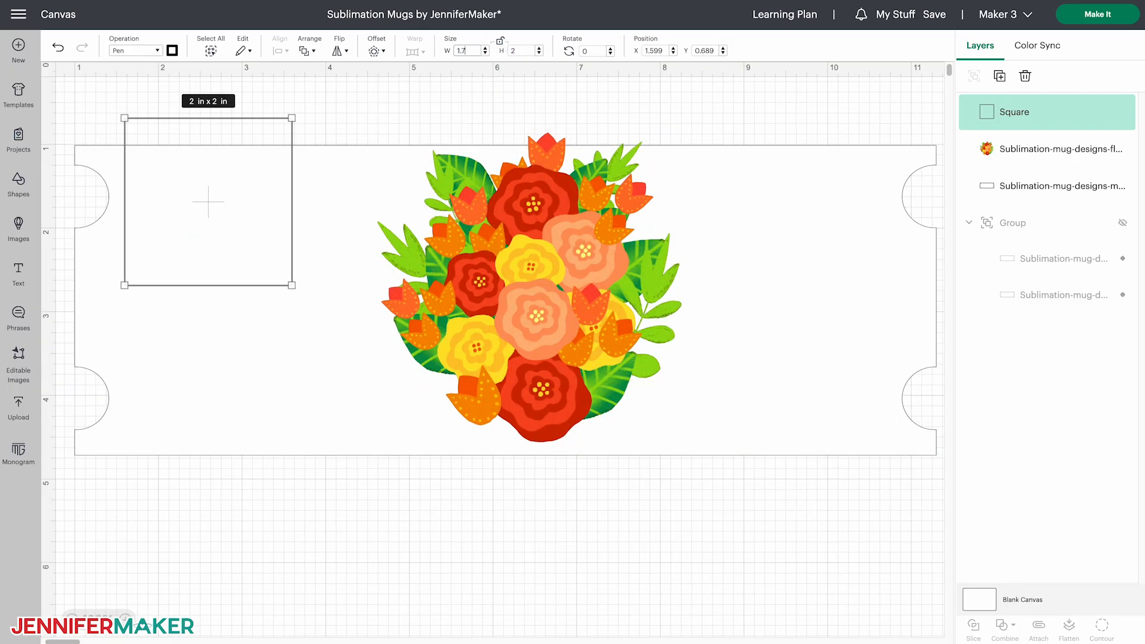
{"action": "type", "text": "1.75"}
{"action": "left_click", "coordinate": [517, 51]}
{"action": "double_click", "coordinate": [517, 52]}
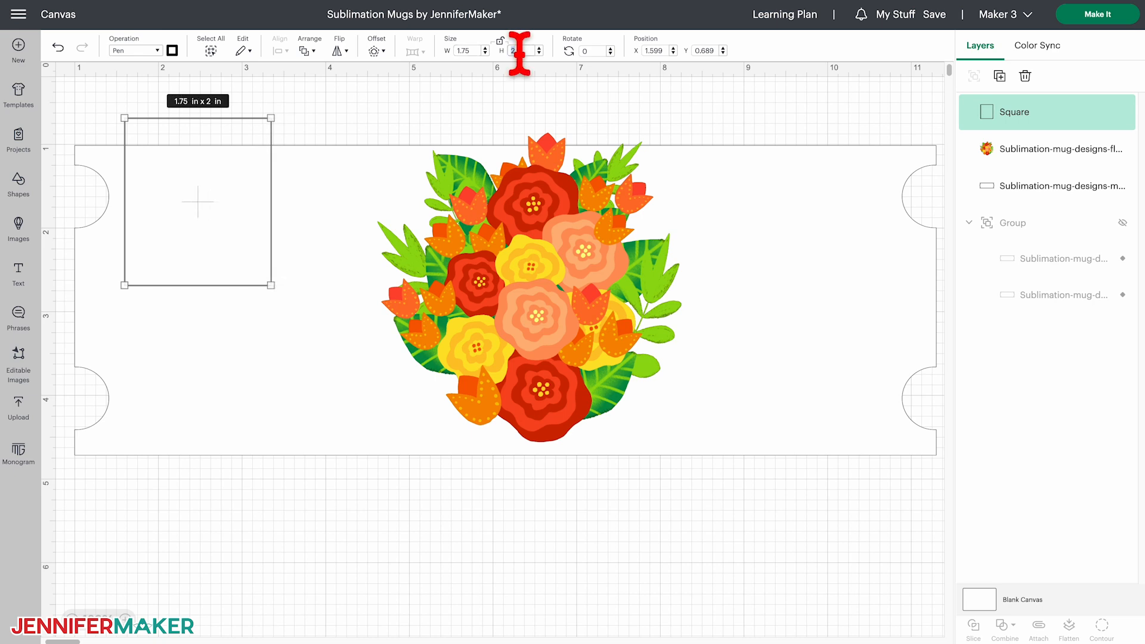
{"action": "key", "text": "Return"}
{"action": "left_click_drag", "start_coordinate": [257, 238], "coordinate": [506, 242]}
{"action": "left_click_drag", "start_coordinate": [520, 454], "coordinate": [541, 455]}
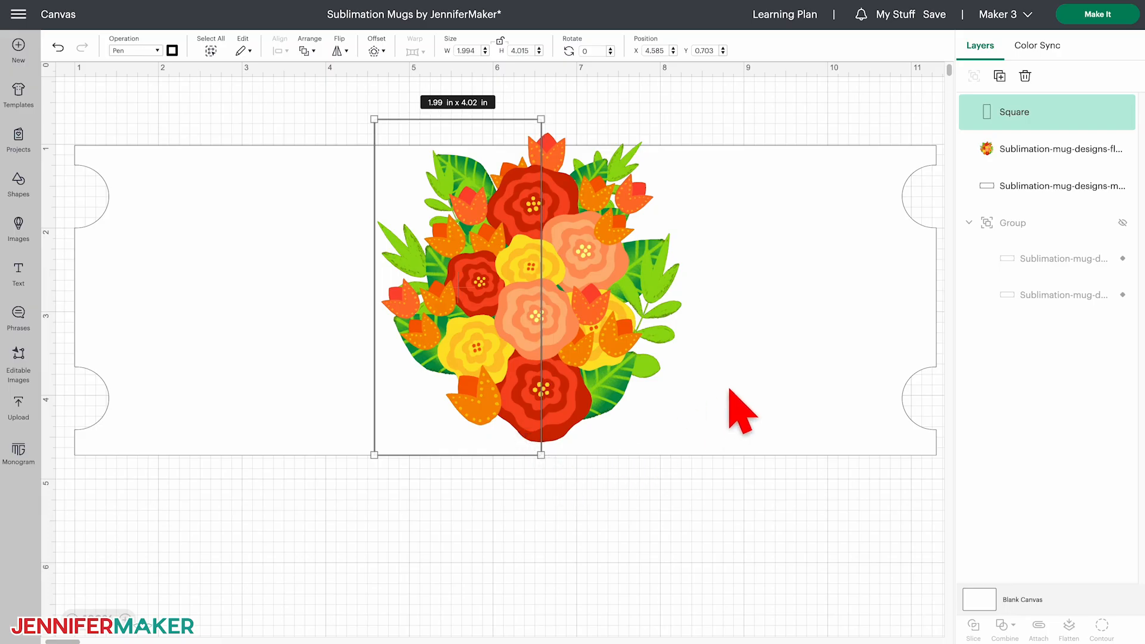
Slice the floral bunch with the pen rectangle and delete the two leftover outline pieces.
{"action": "left_click", "coordinate": [1008, 156], "text": "shift"}
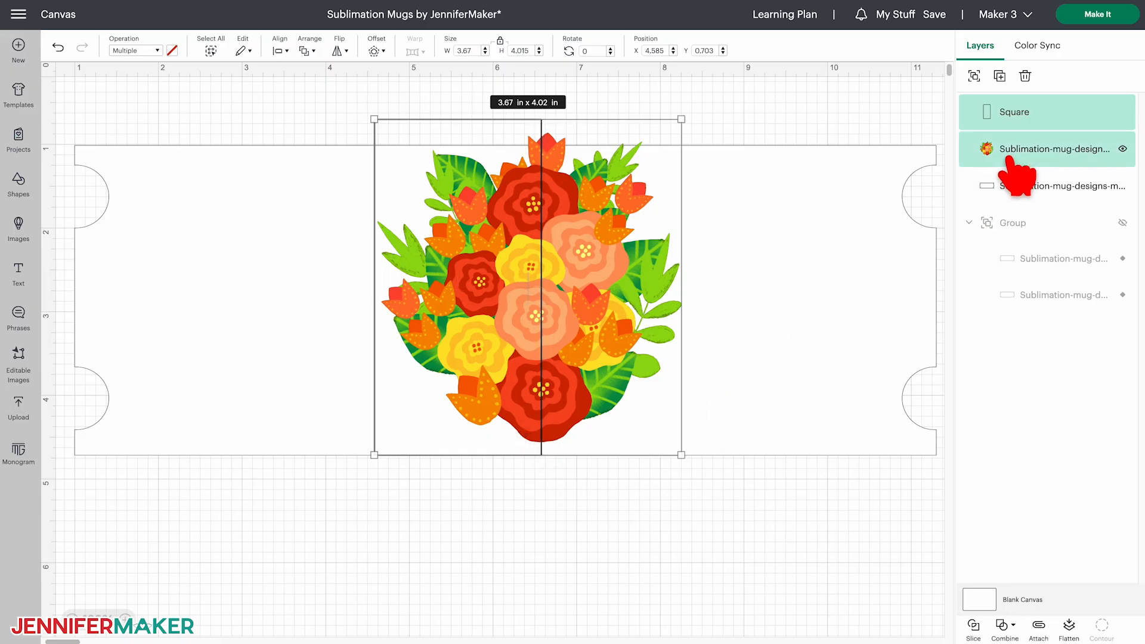
{"action": "left_click", "coordinate": [974, 626]}
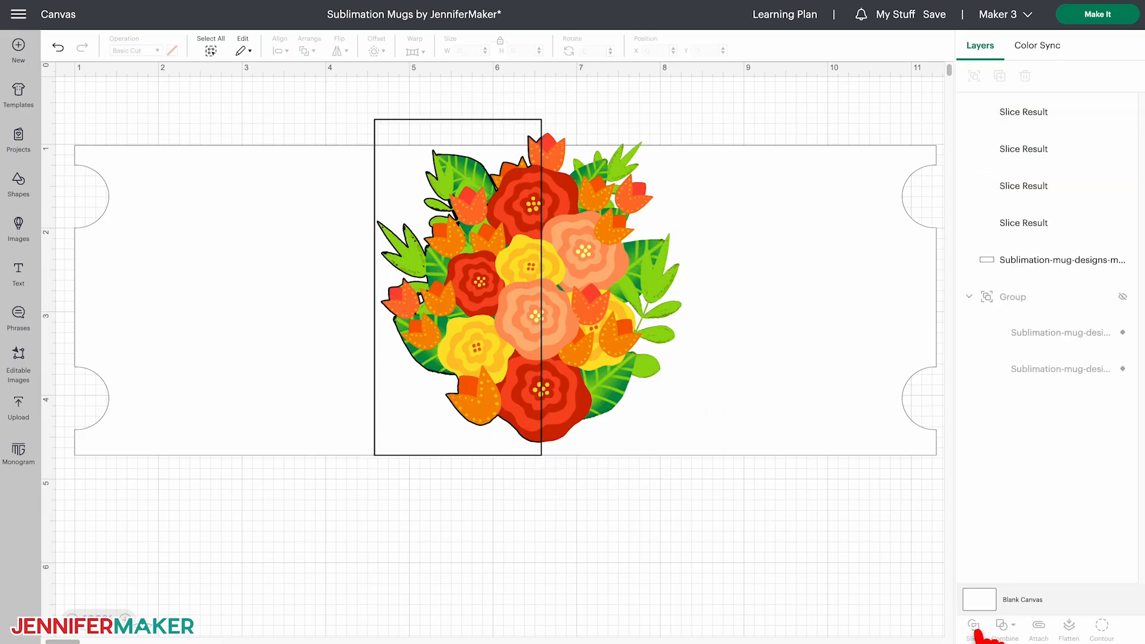
{"action": "left_click", "coordinate": [1020, 150]}
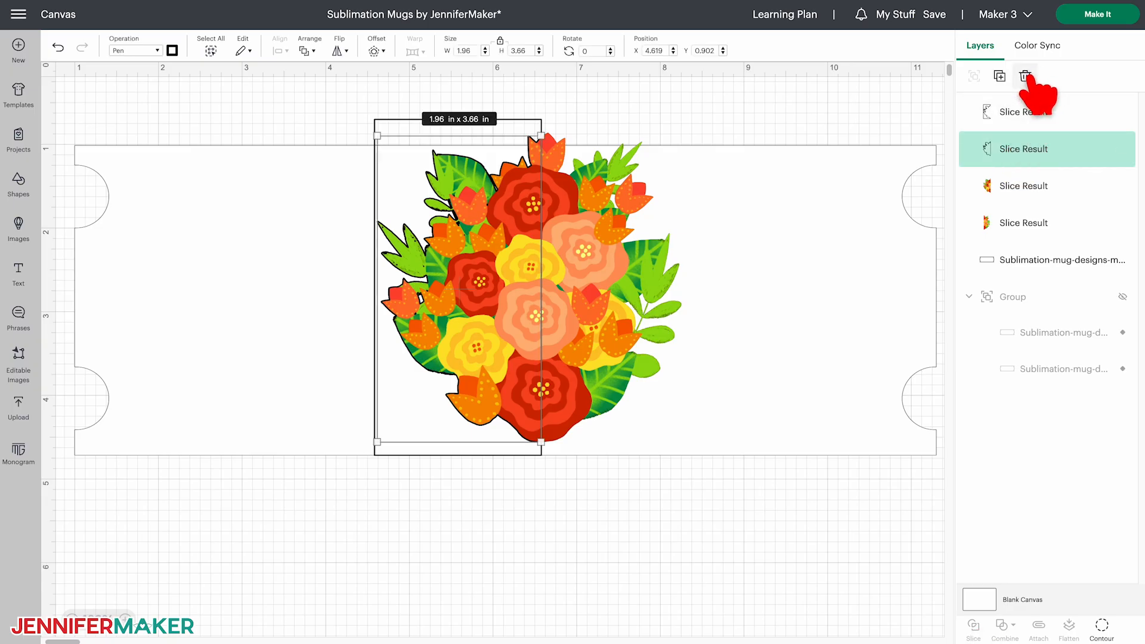
{"action": "left_click", "coordinate": [1025, 77]}
{"action": "left_click", "coordinate": [1038, 126]}
{"action": "left_click", "coordinate": [1025, 76]}
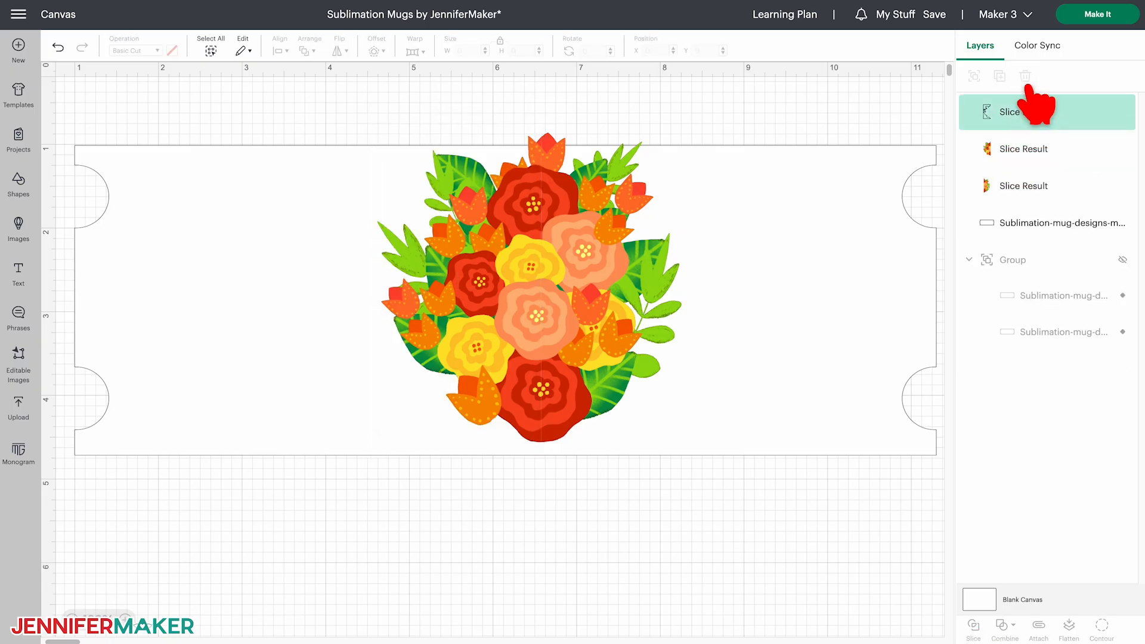
Move the bunch's left half near the template's right end and its right half near the left end, at about X 1.75, Y 1.01.
{"action": "left_click_drag", "start_coordinate": [509, 350], "coordinate": [838, 341]}
{"action": "left_click_drag", "start_coordinate": [614, 370], "coordinate": [210, 381]}
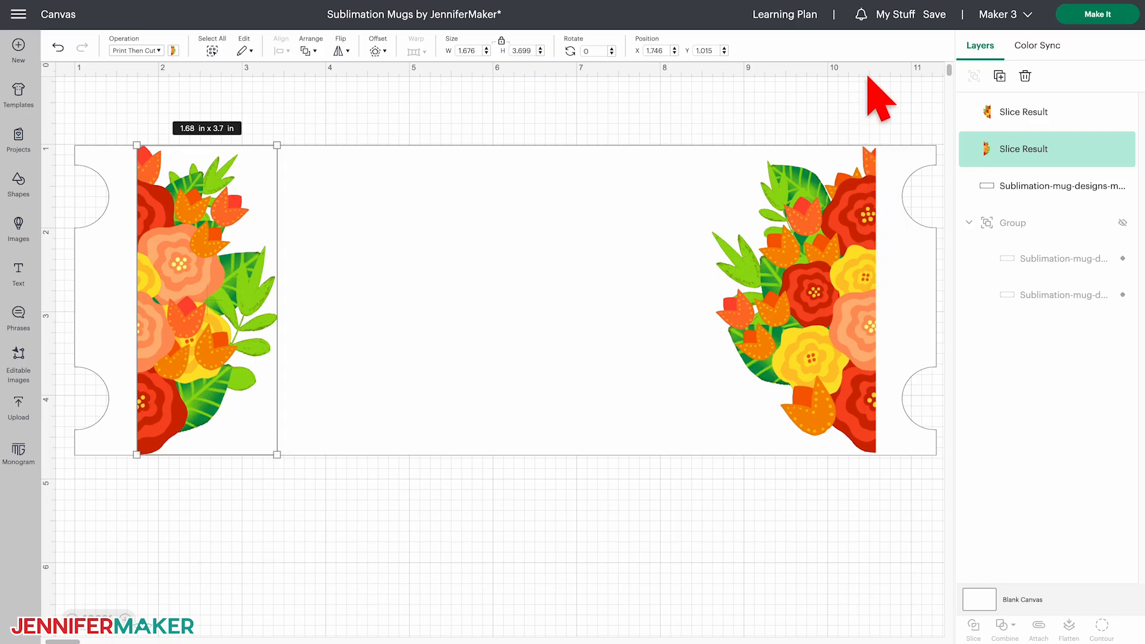
{"action": "left_click_drag", "start_coordinate": [847, 263], "coordinate": [847, 264]}
{"action": "left_click_drag", "start_coordinate": [222, 399], "coordinate": [209, 380]}
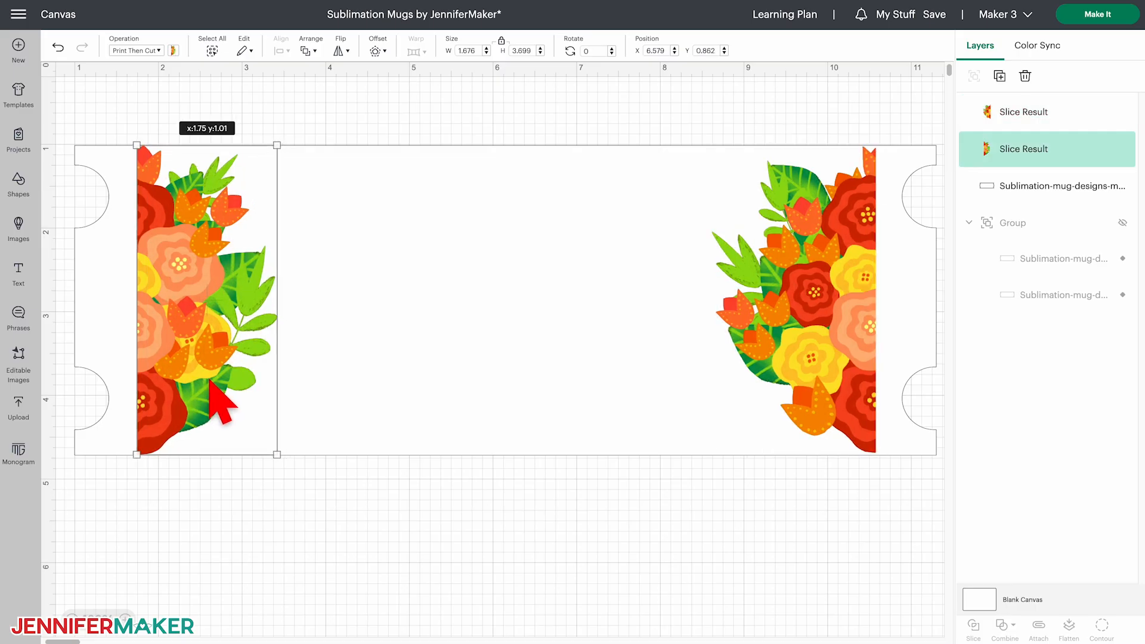
{"action": "left_click_drag", "start_coordinate": [209, 380], "coordinate": [209, 380]}
Center the two floral halves vertically with the mug template.
{"action": "left_click_drag", "start_coordinate": [921, 495], "coordinate": [119, 340]}
{"action": "left_click", "coordinate": [285, 52]}
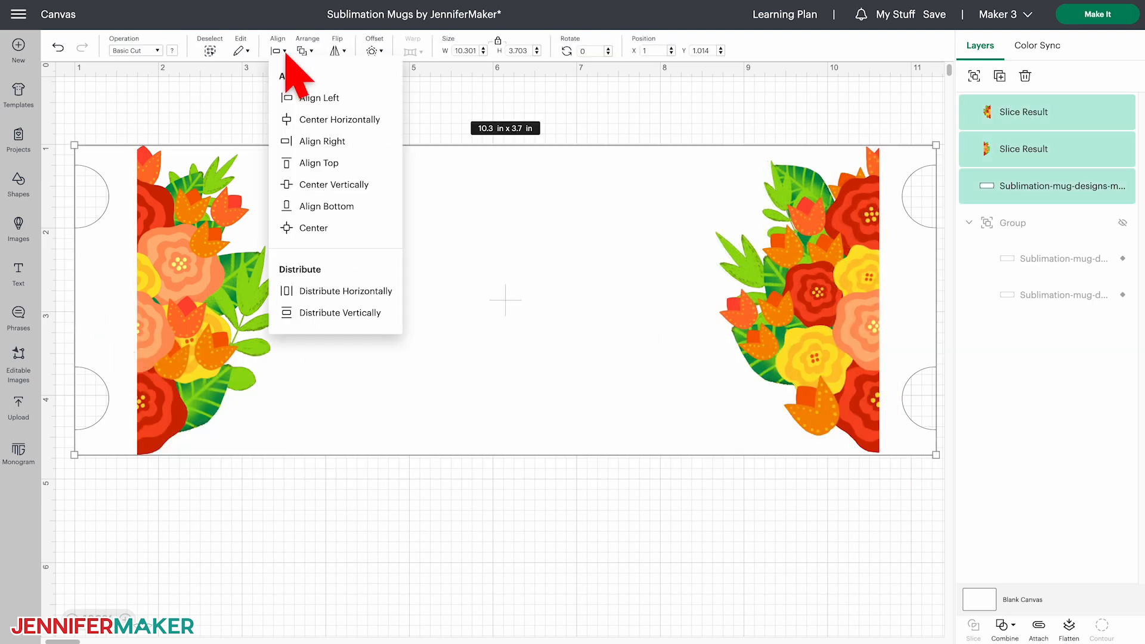
{"action": "left_click", "coordinate": [322, 189]}
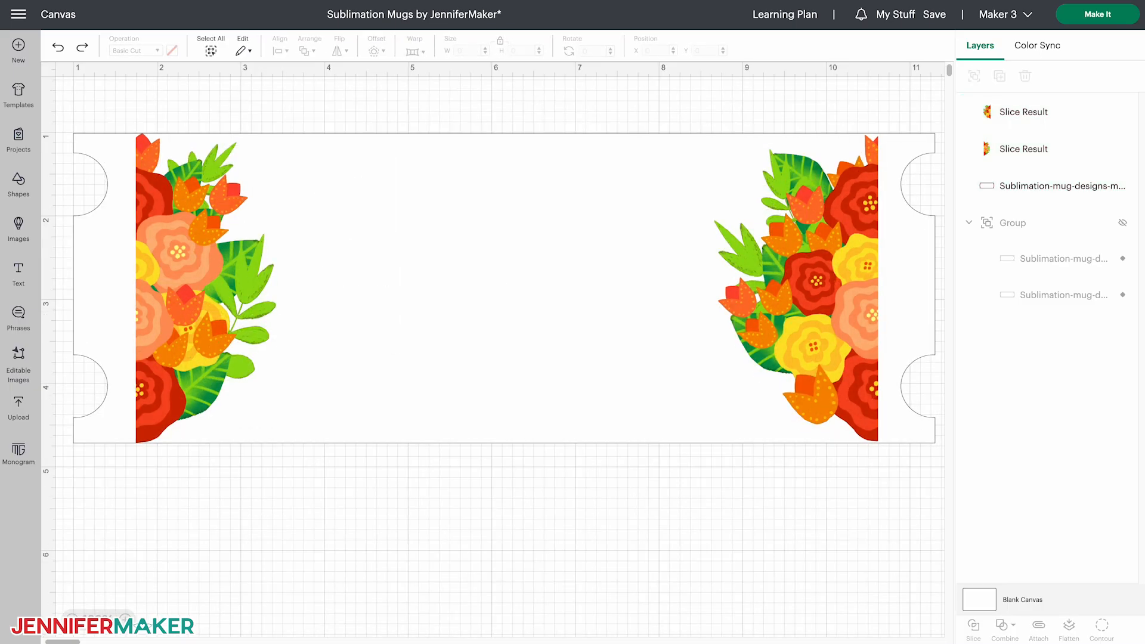
Add another square with unlocked proportions and stretch it to about 9 x 3.7 in between the flowers' outer straight edges.
{"action": "left_click", "coordinate": [20, 189]}
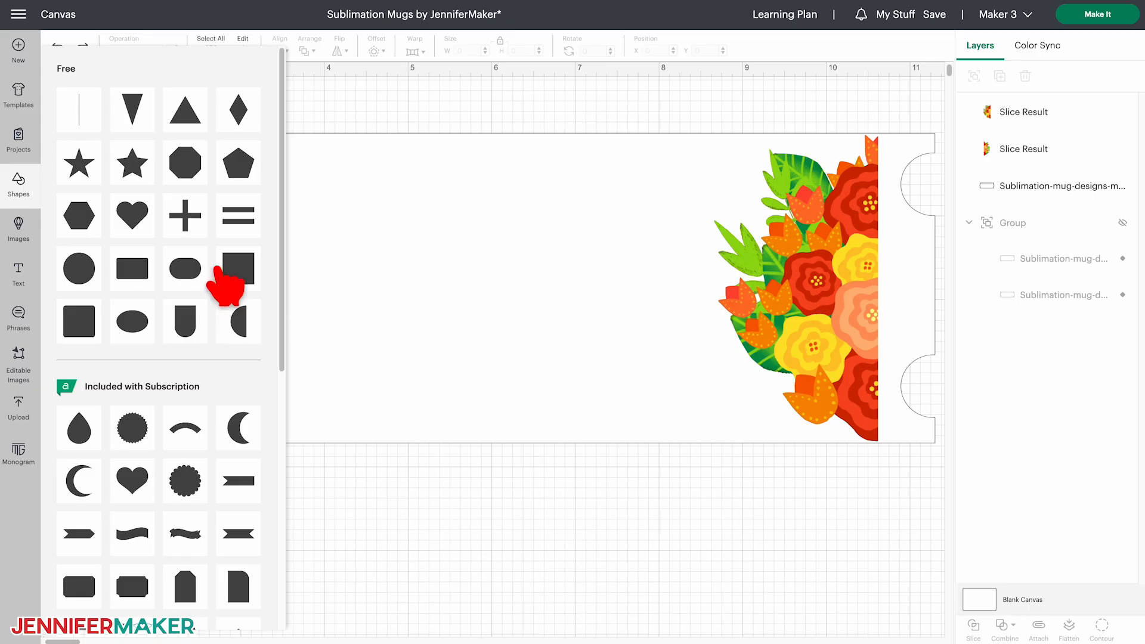
{"action": "left_click", "coordinate": [239, 272]}
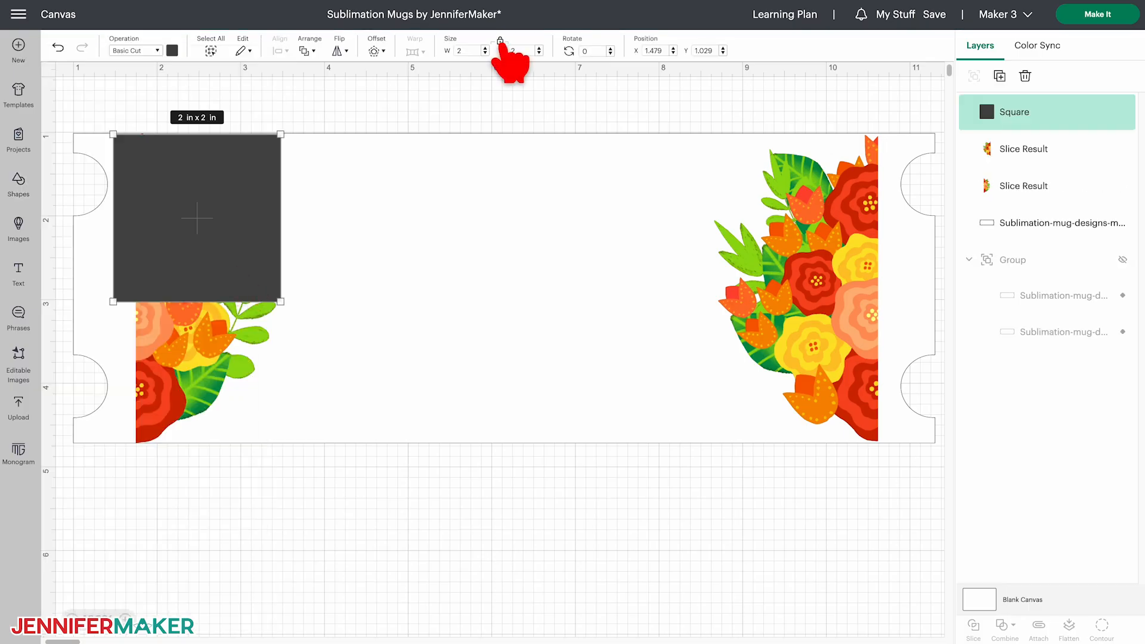
{"action": "mouse_move", "coordinate": [243, 231]}
{"action": "left_mouse_down"}
{"action": "mouse_move", "coordinate": [263, 263]}
{"action": "mouse_move", "coordinate": [256, 220]}
{"action": "left_mouse_up"}
{"action": "left_click_drag", "start_coordinate": [300, 304], "coordinate": [885, 446]}
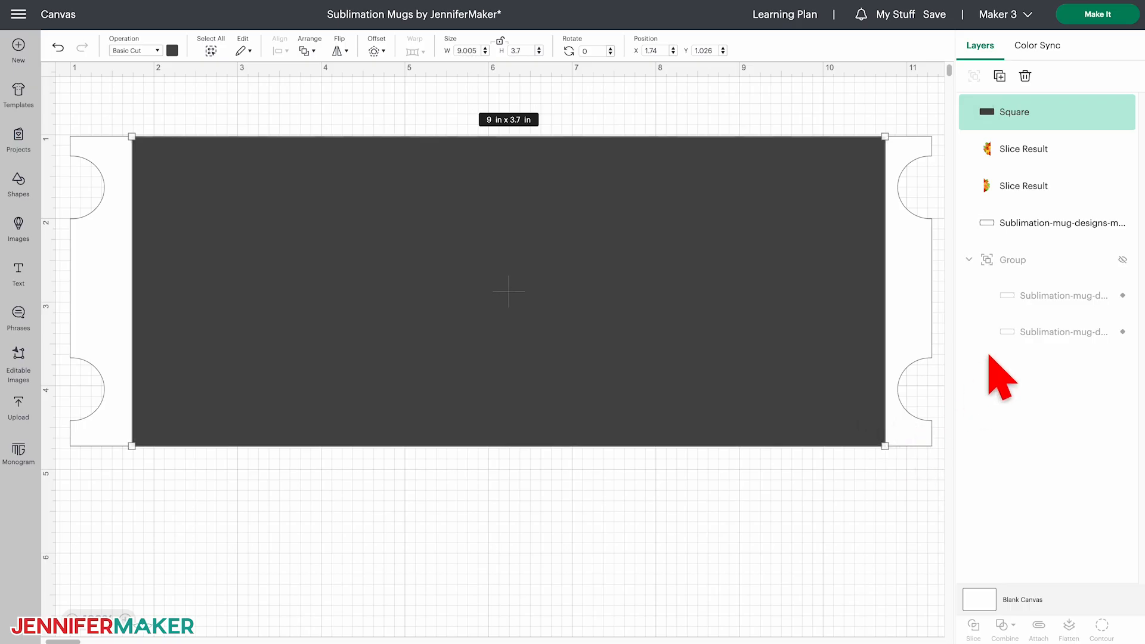
Place the large rectangle's layer beneath both floral halves and set its color to #fbf8de.
{"action": "left_click_drag", "start_coordinate": [1059, 117], "coordinate": [1058, 159]}
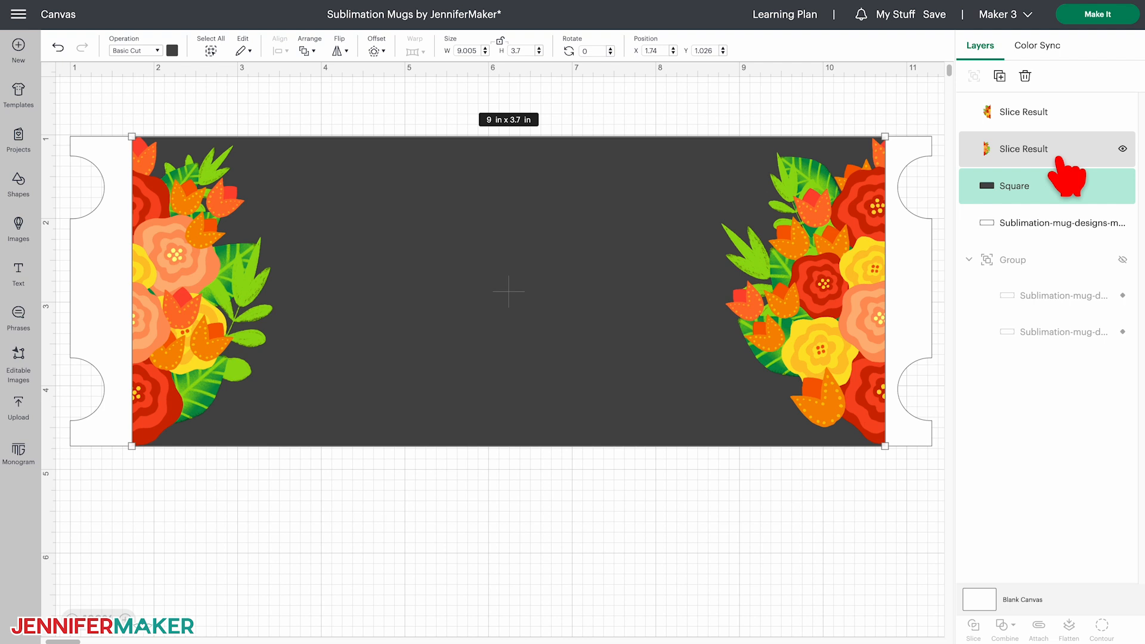
{"action": "left_click", "coordinate": [173, 50]}
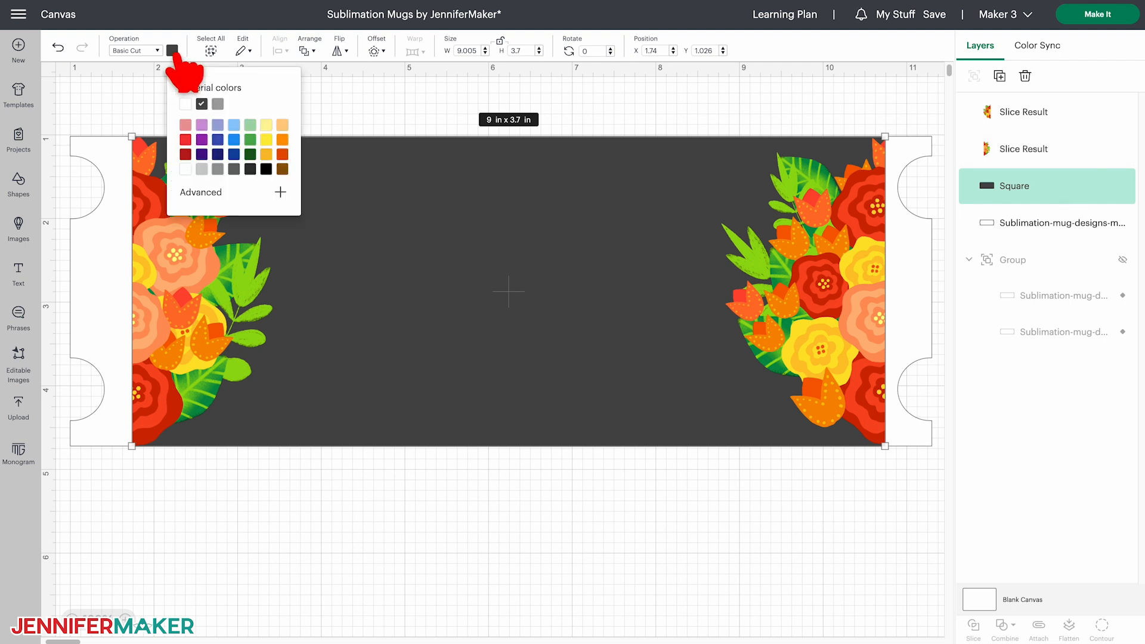
{"action": "left_click", "coordinate": [247, 198]}
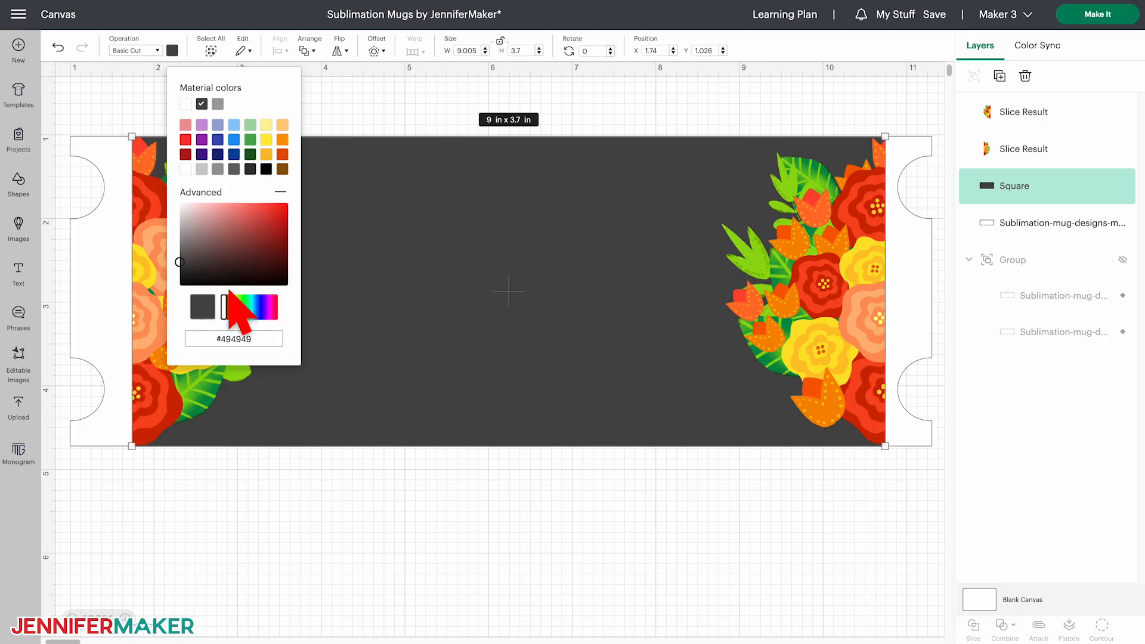
{"action": "left_click_drag", "start_coordinate": [228, 307], "coordinate": [234, 307]}
{"action": "left_click", "coordinate": [235, 339]}
{"action": "type", "text": "fbf8dc"}
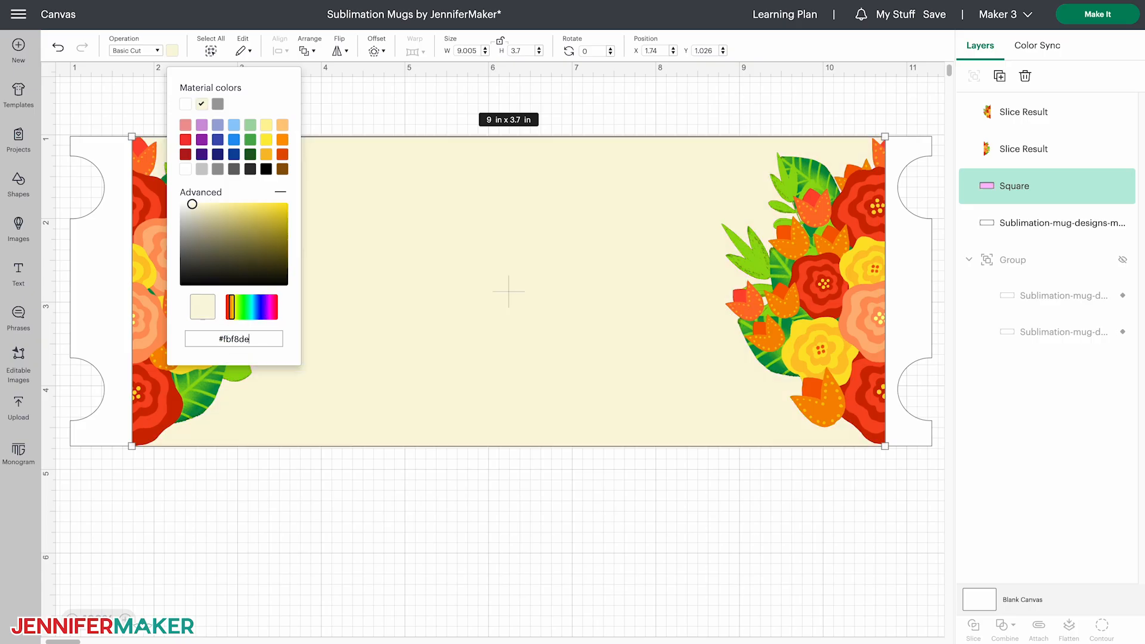
{"action": "left_click", "coordinate": [831, 511]}
Center the floral halves, the cream background rectangle and the mug template vertically with one another.
{"action": "left_click_drag", "start_coordinate": [925, 378], "coordinate": [53, 273]}
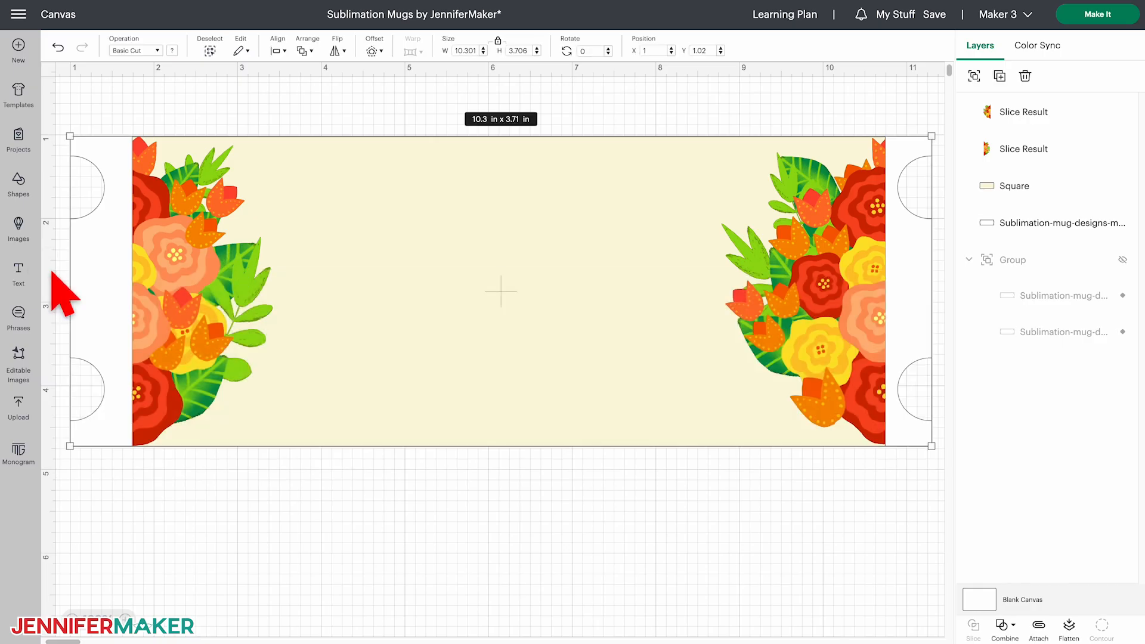
{"action": "left_click", "coordinate": [278, 51]}
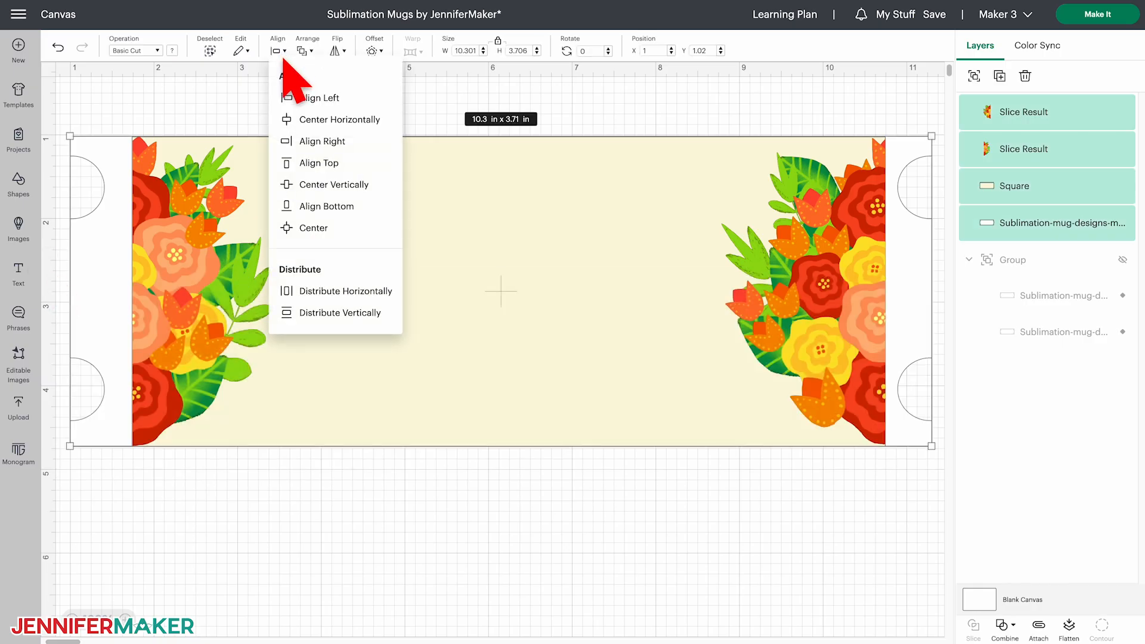
{"action": "left_click", "coordinate": [315, 185]}
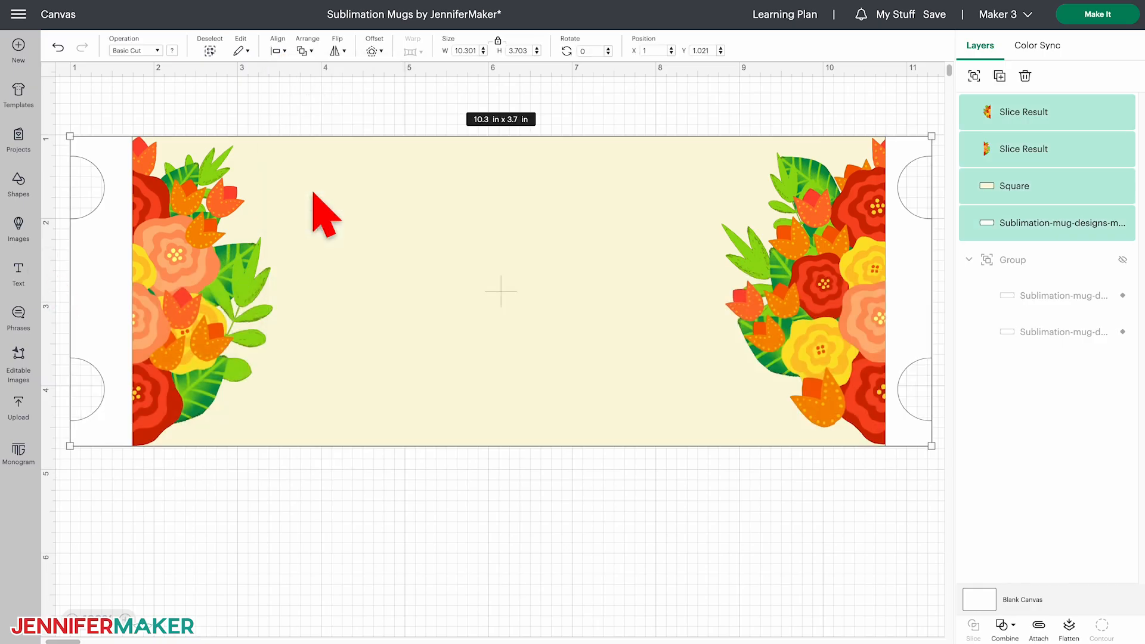
Flatten the floral halves, cream background and mug template into one printable image, and unhide the group of other mug templates.
{"action": "left_click", "coordinate": [1070, 635]}
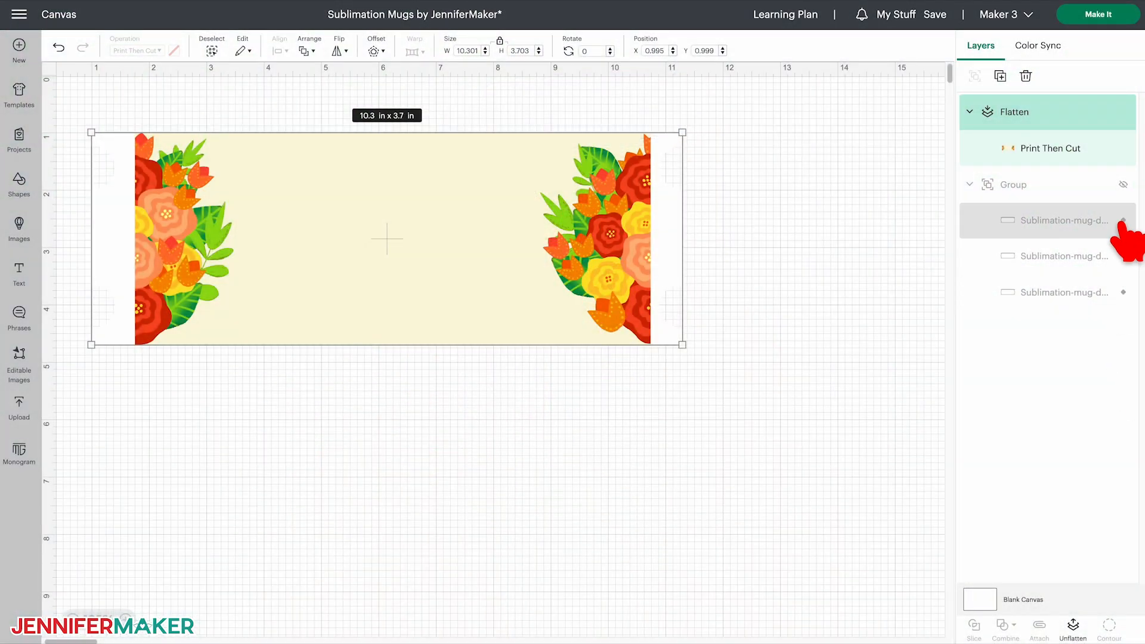
{"action": "left_click", "coordinate": [1123, 185]}
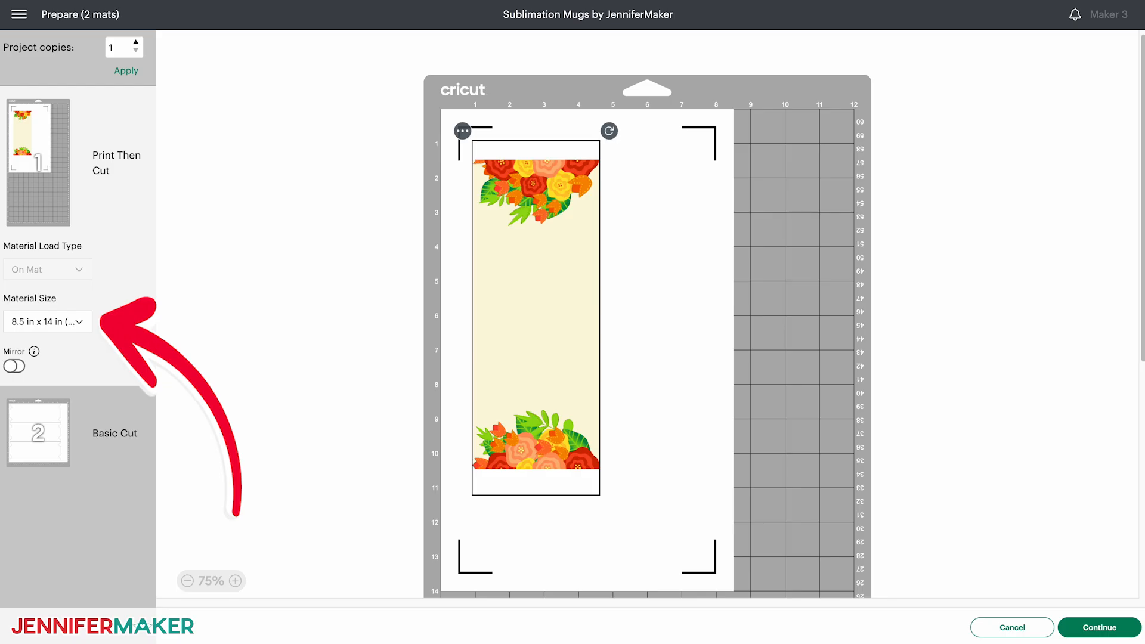
Mirror the Print Then Cut mat and send it to the printer with the system print dialog enabled.
{"action": "left_click", "coordinate": [13, 366]}
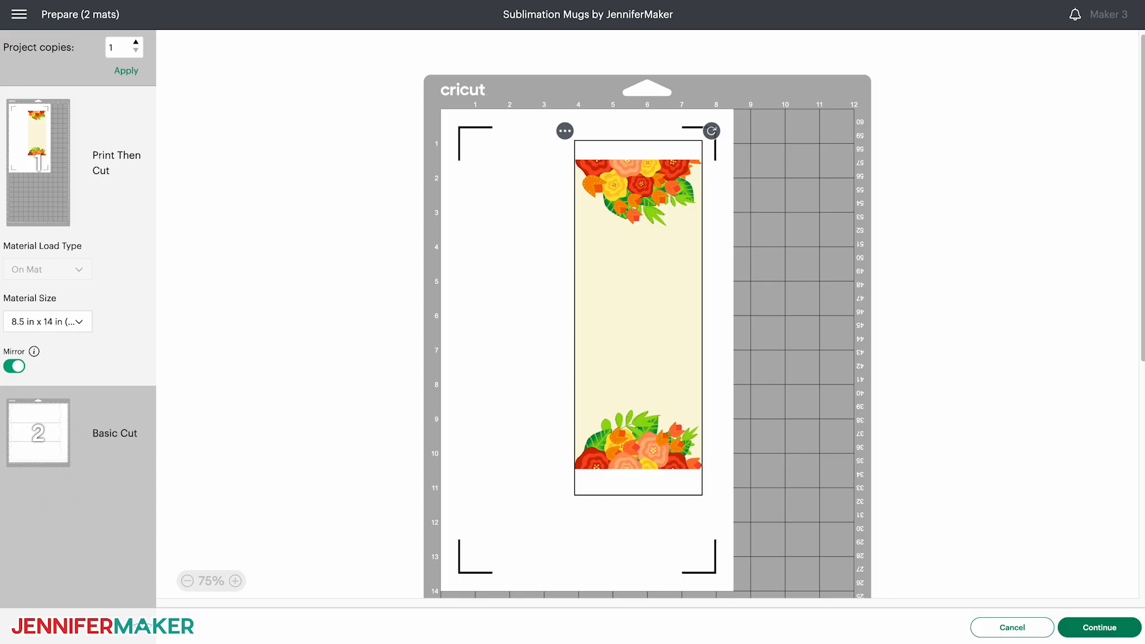
{"action": "left_click", "coordinate": [1097, 631]}
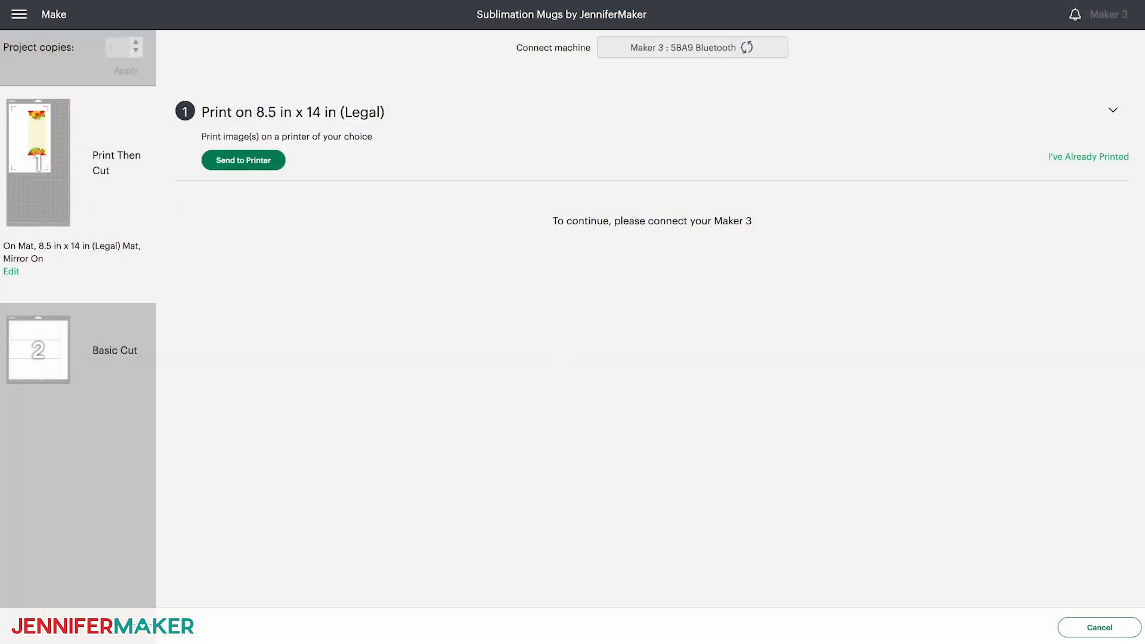
{"action": "left_click", "coordinate": [237, 166]}
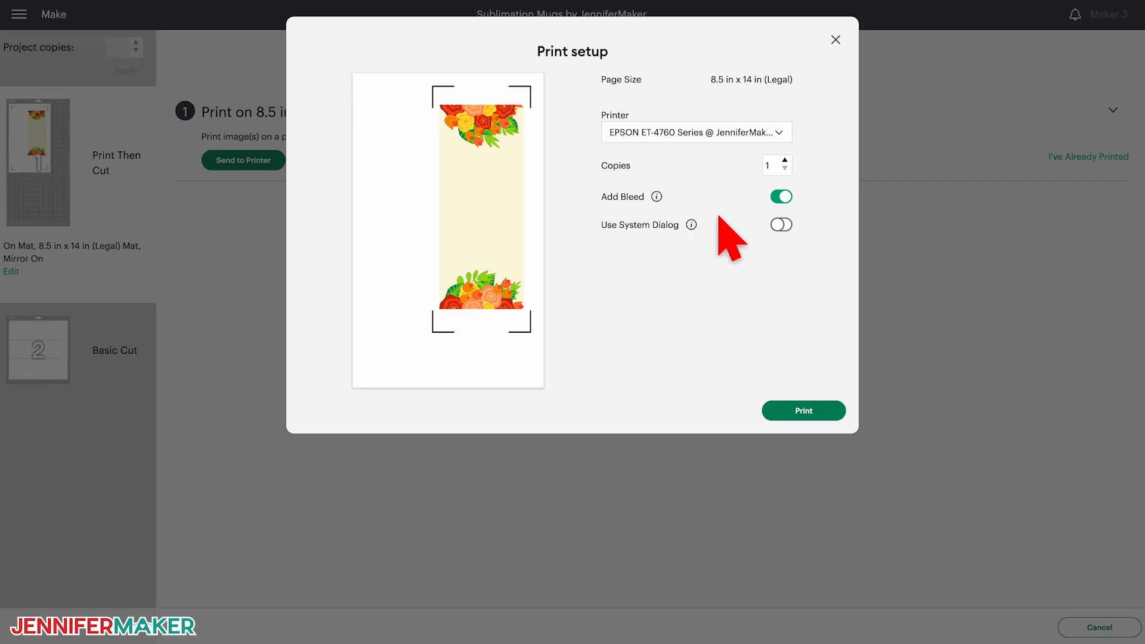
{"action": "left_click", "coordinate": [781, 226]}
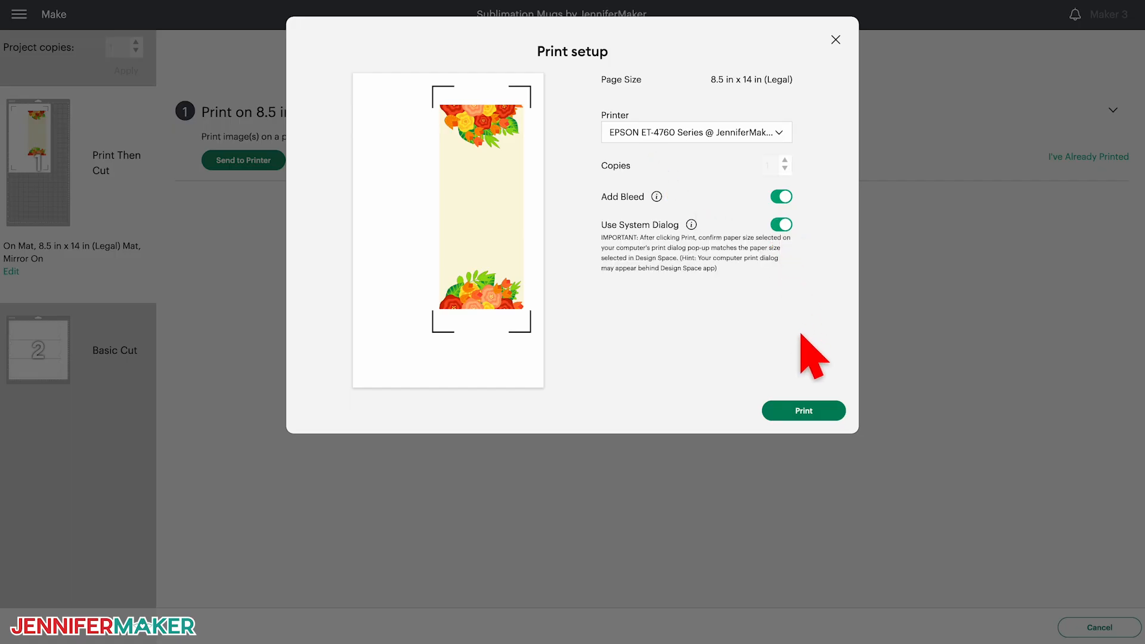
{"action": "left_click", "coordinate": [816, 413]}
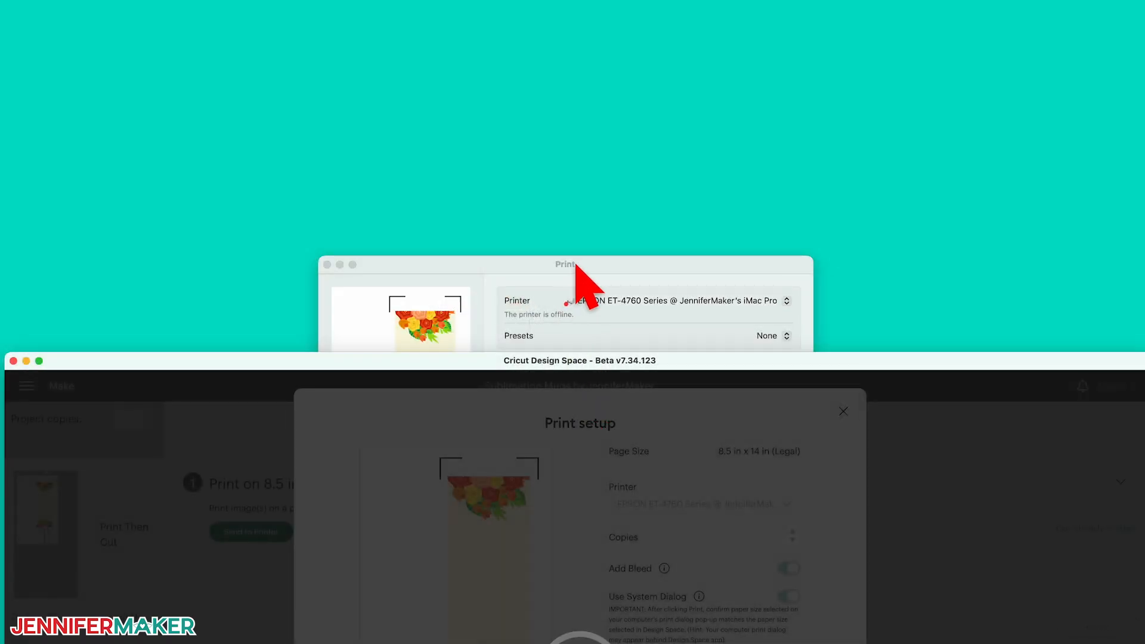
Bring the system print dialog into view, set its media type to Photo Matte Paper and print the design.
{"action": "left_click_drag", "start_coordinate": [576, 264], "coordinate": [576, 19]}
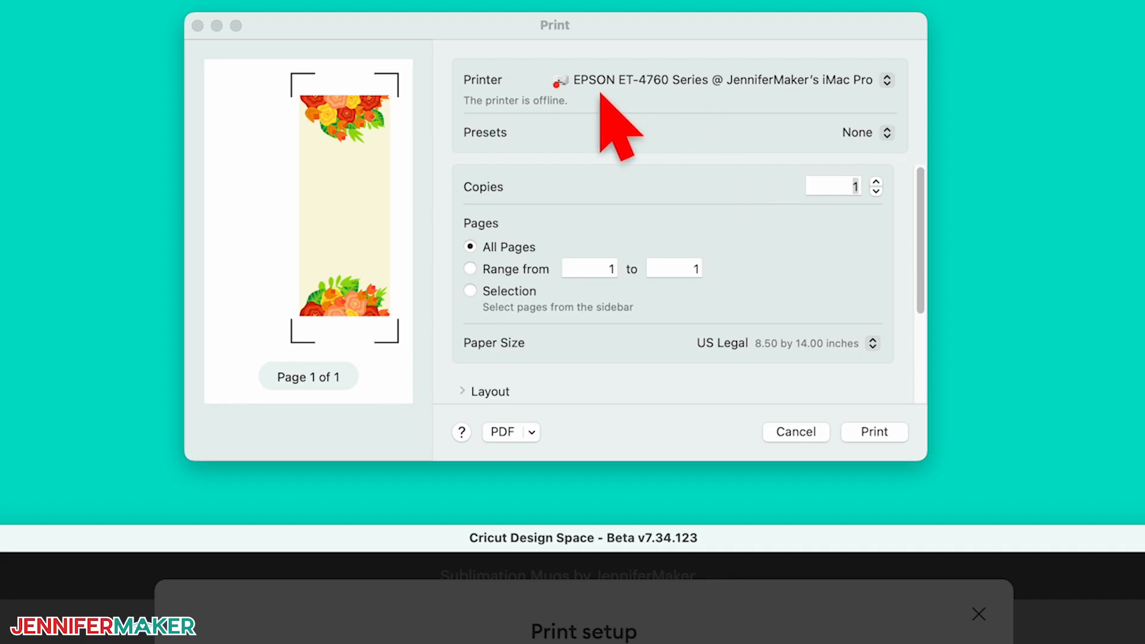
{"action": "left_click", "coordinate": [464, 390]}
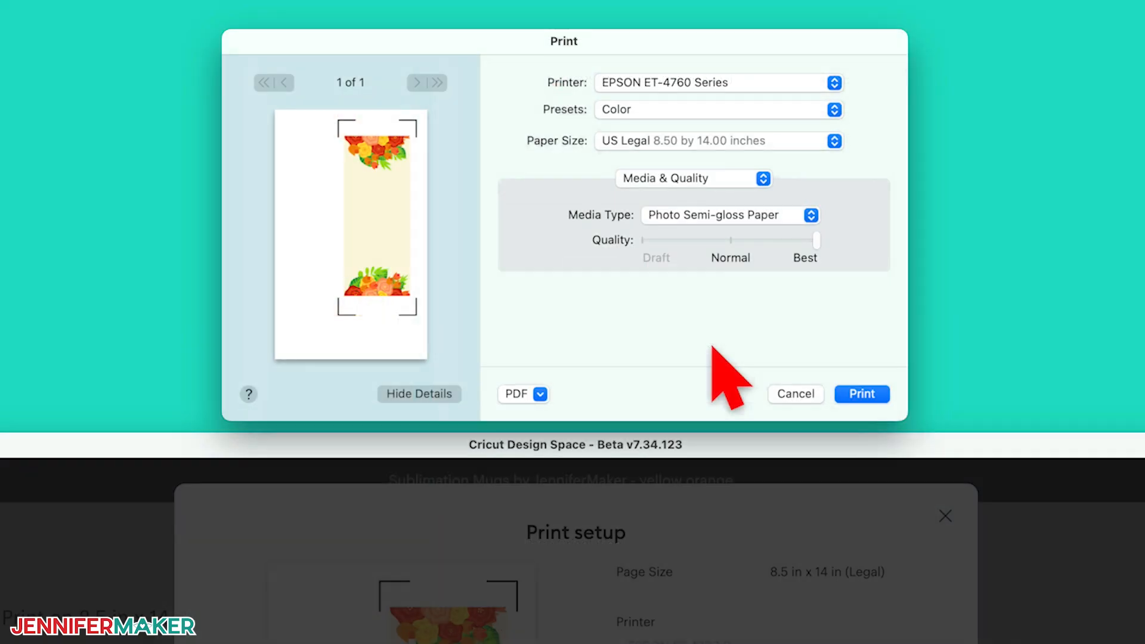
{"action": "left_click", "coordinate": [710, 219]}
{"action": "left_click", "coordinate": [710, 199]}
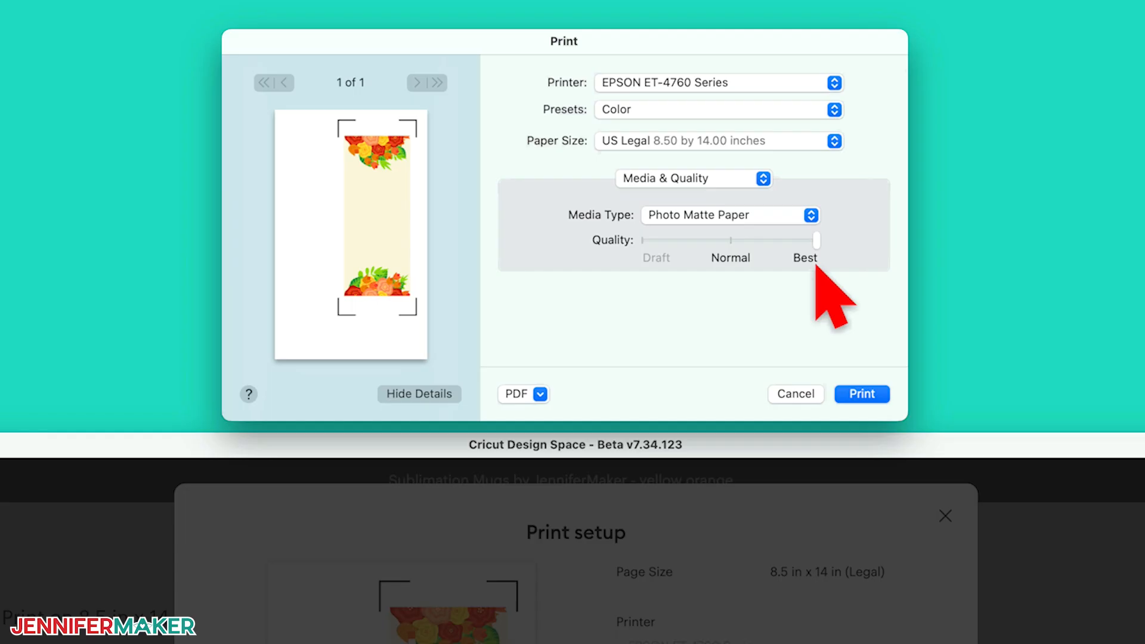
{"action": "left_click", "coordinate": [863, 393]}
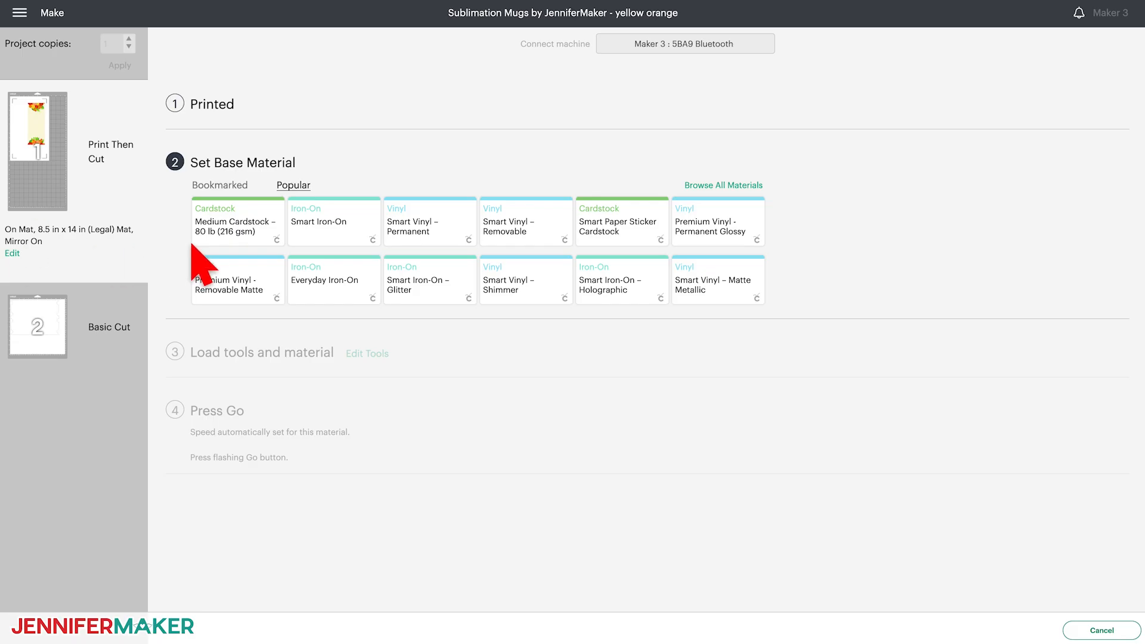
Set the base material to Medium Cardstock – 80 lb (216 gsm) with the pressure at More.
{"action": "left_click", "coordinate": [217, 236]}
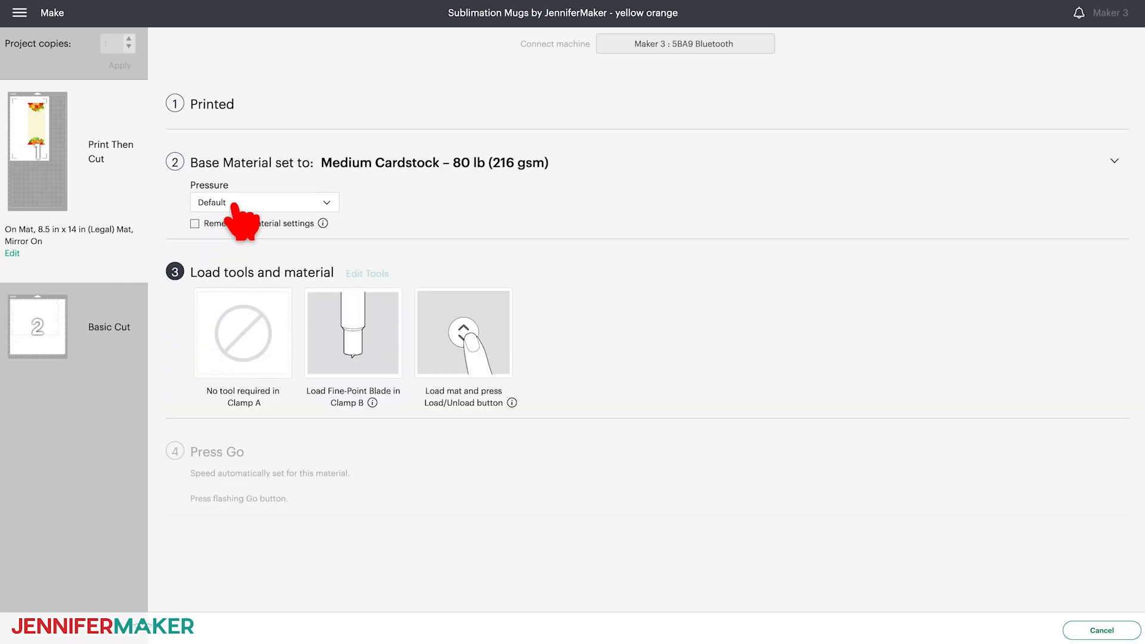
{"action": "left_click", "coordinate": [233, 206]}
{"action": "left_click", "coordinate": [232, 220]}
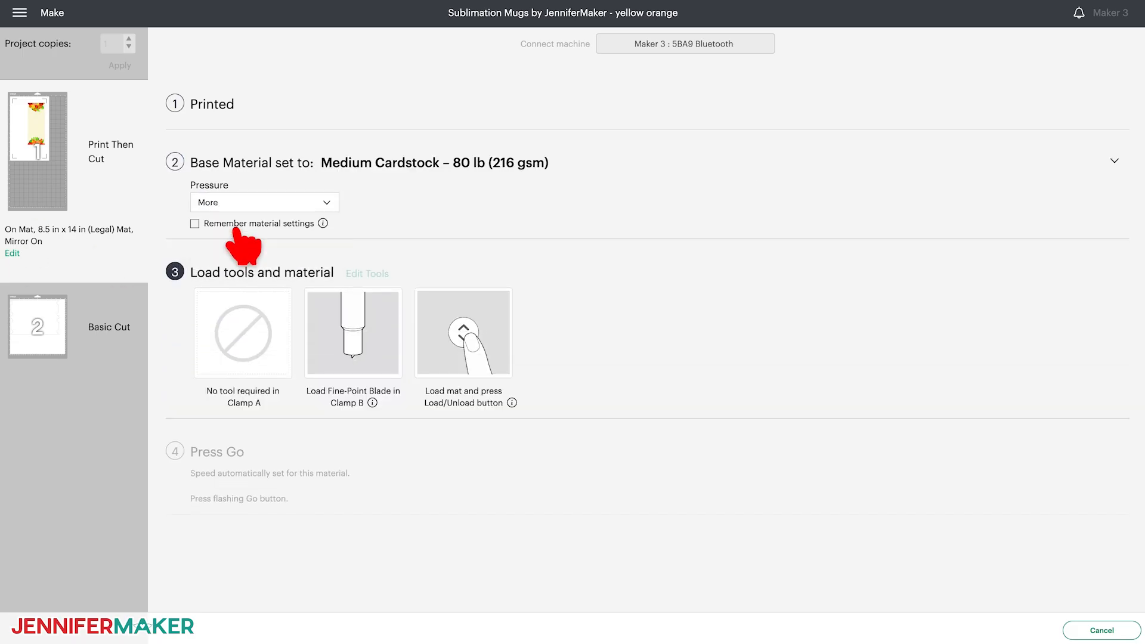